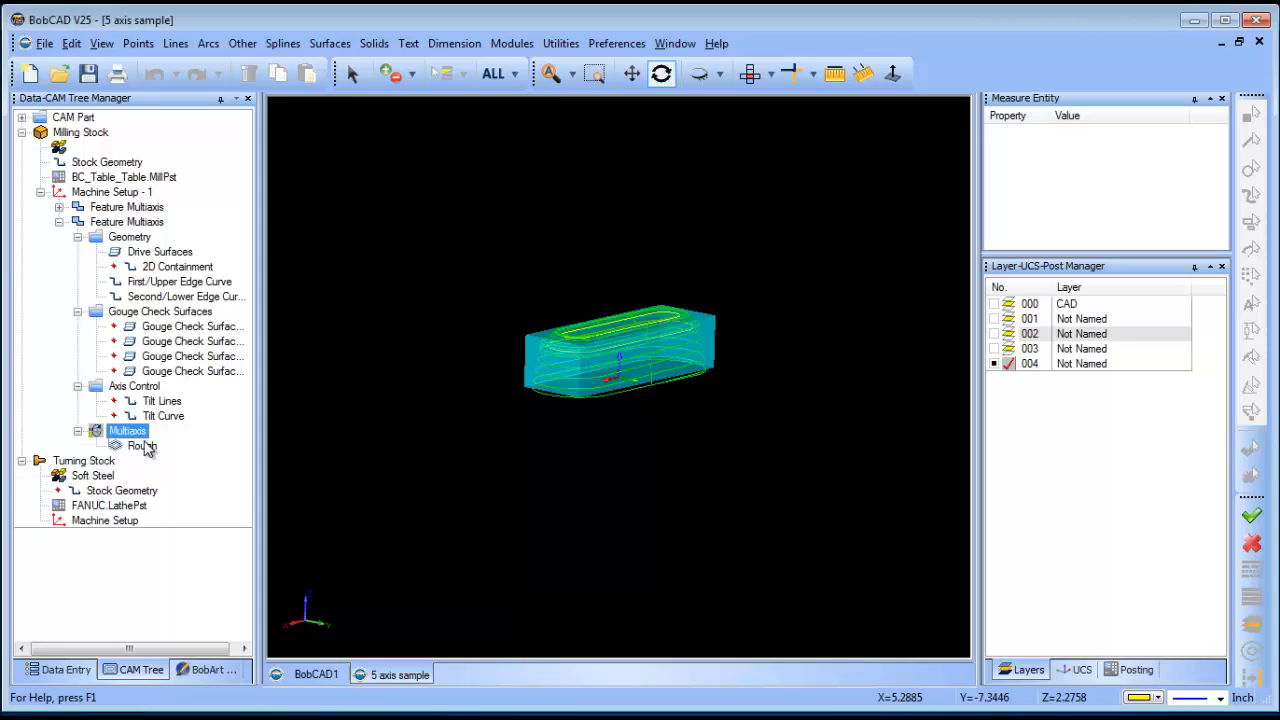
- Blank both Rough toolpaths under the two multiaxis features
right_click(147, 446)
left_click(216, 475)
left_click(59, 207)
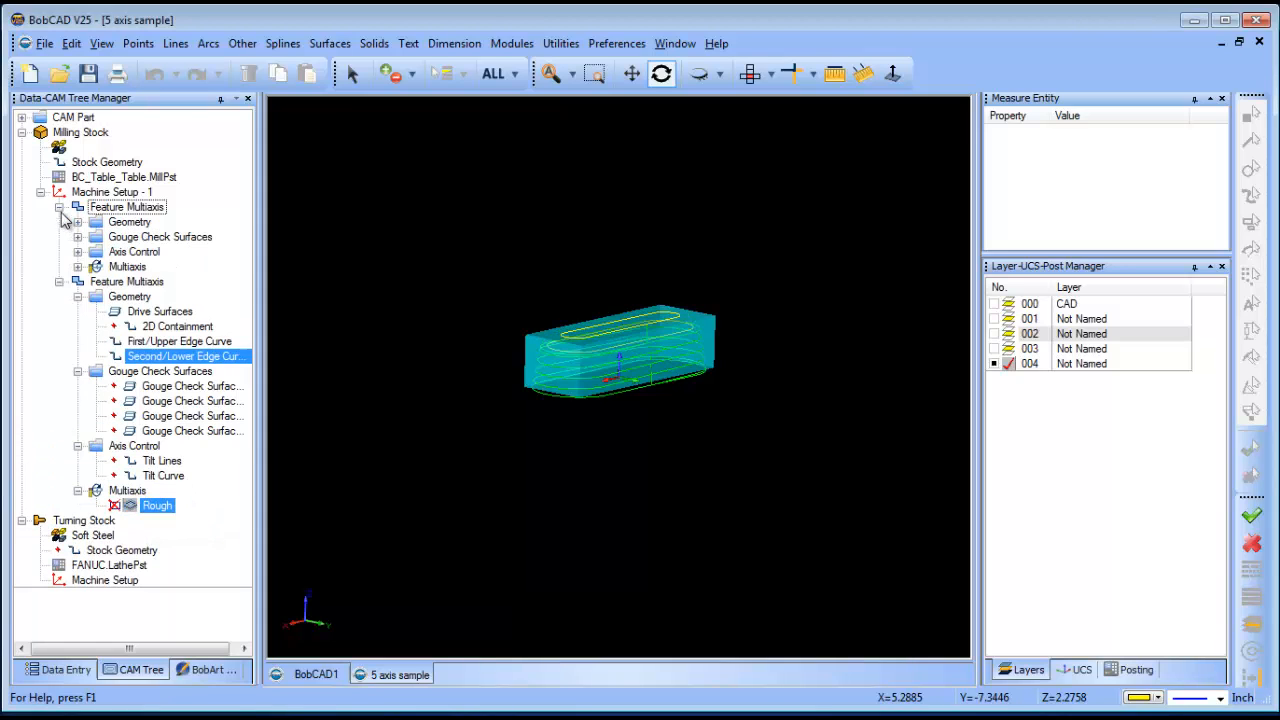
left_click(78, 267)
left_click(157, 281)
right_click(157, 281)
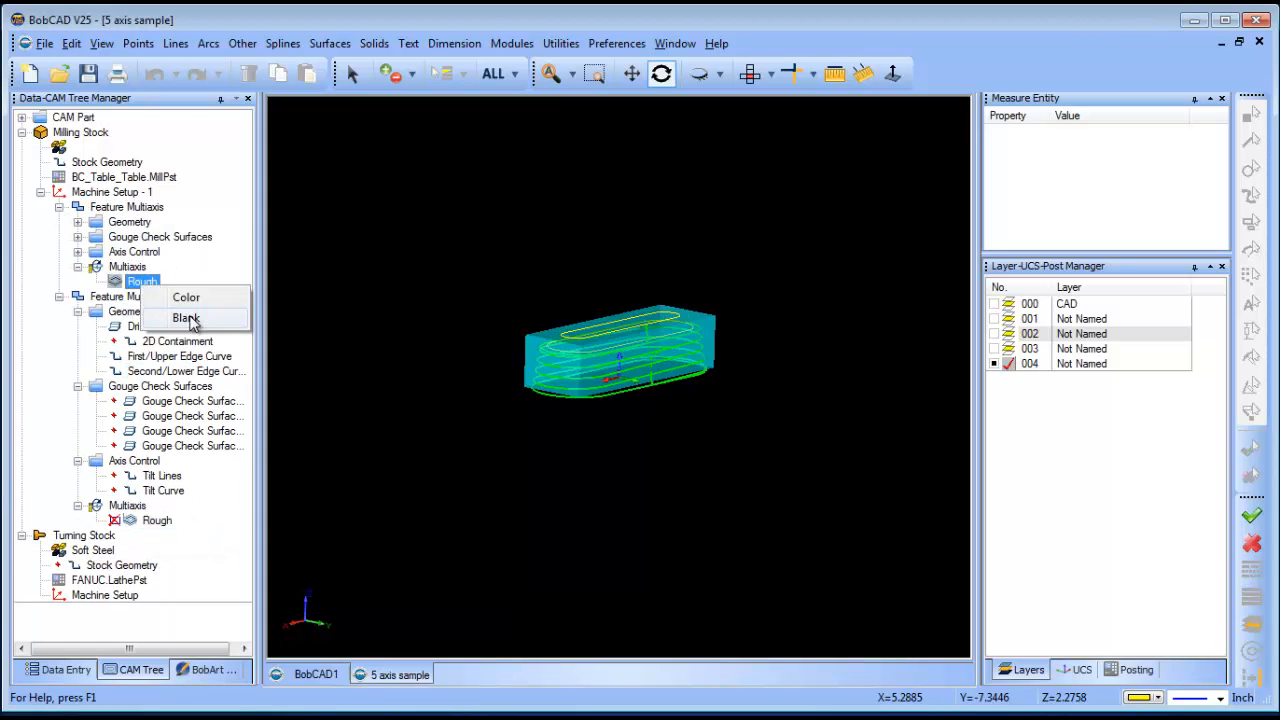
left_click(216, 312)
- Set the Milling Stock transparency slider so the stock becomes fully transparent
left_click_drag(634, 290, 697, 386)
scroll(666, 380, "up", 2)
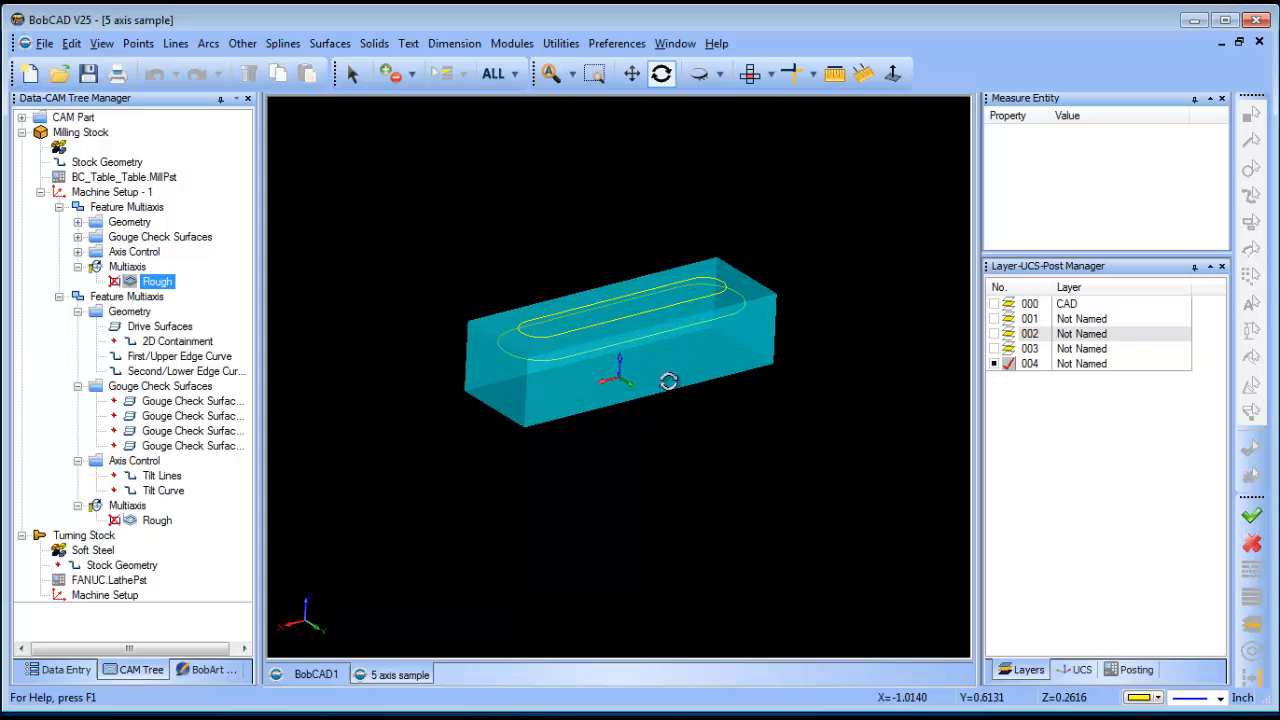
left_click(110, 177)
right_click(84, 134)
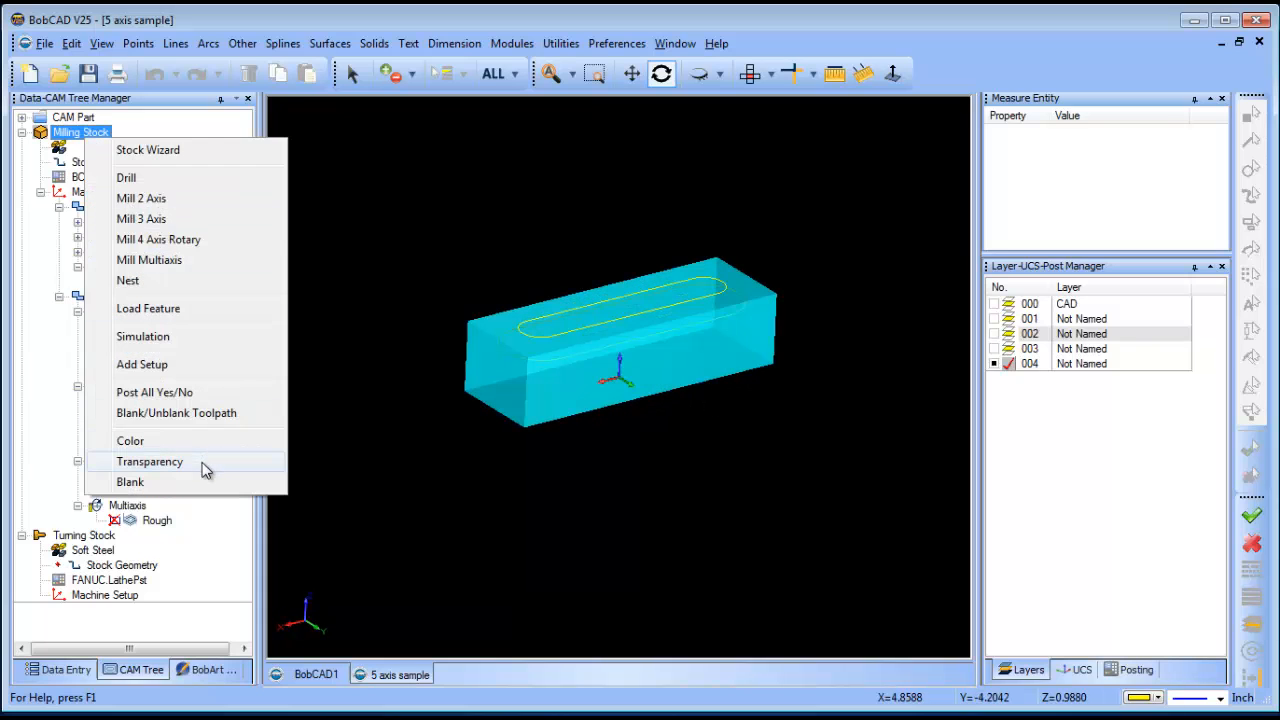
left_click(150, 462)
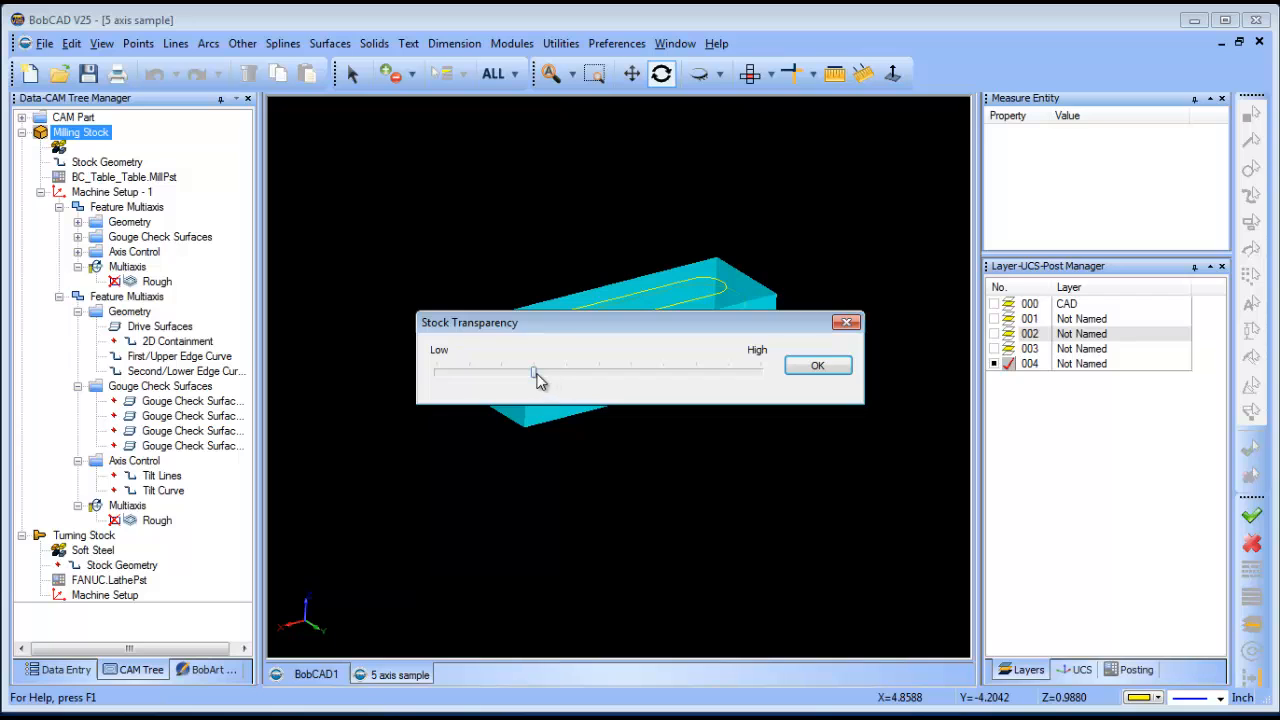
left_click(797, 374)
left_click_drag(751, 411, 704, 418)
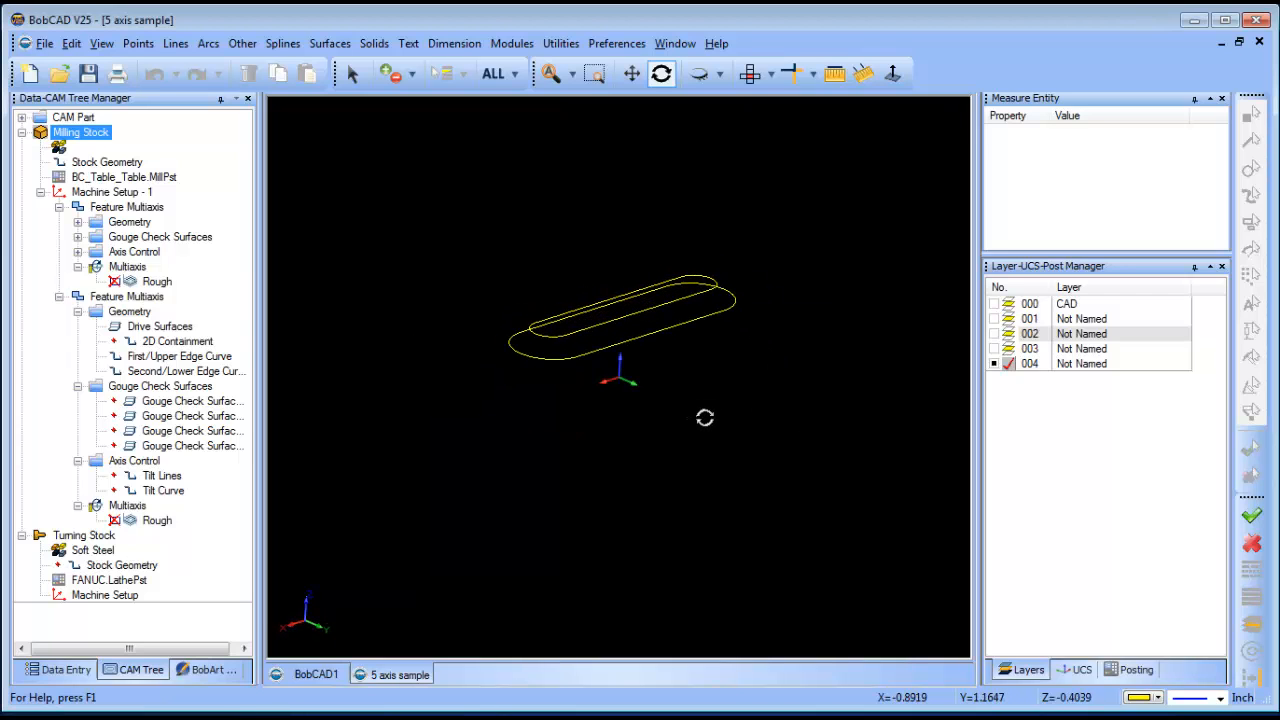
- Collapse both Feature Multiaxis nodes, turn on layer 001 and turn off layer 004
left_click(59, 207)
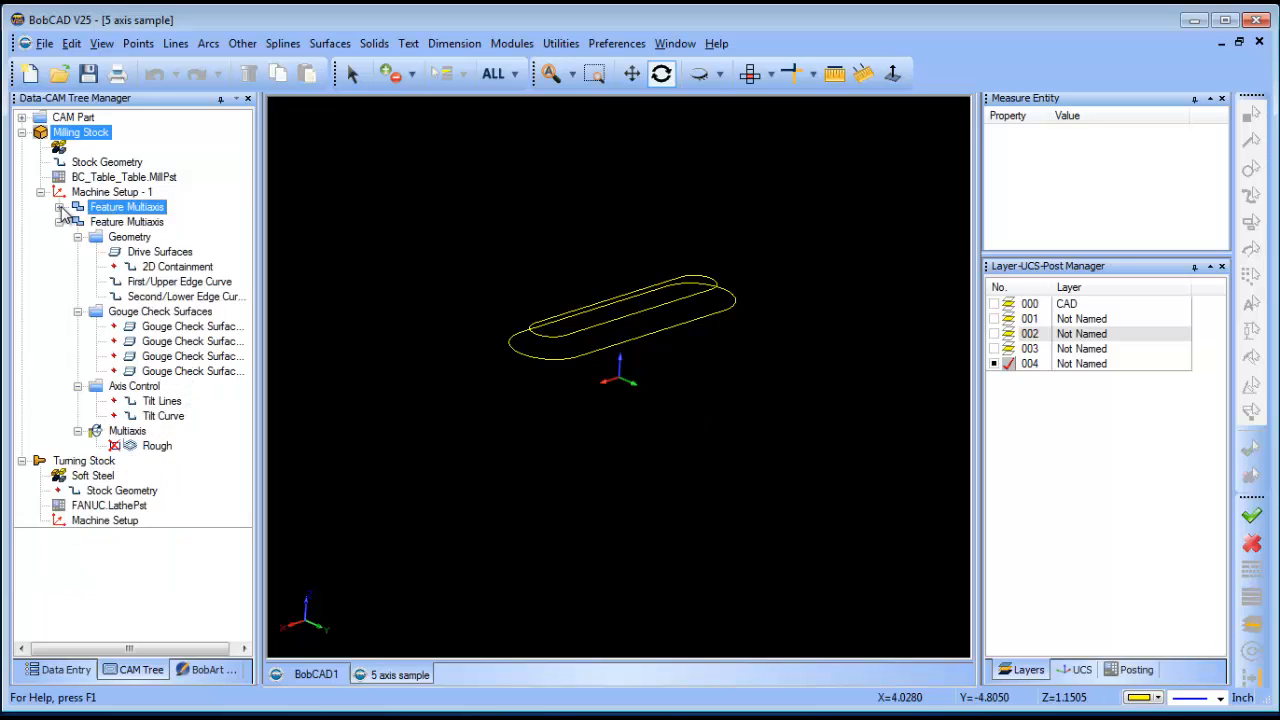
left_click(59, 222)
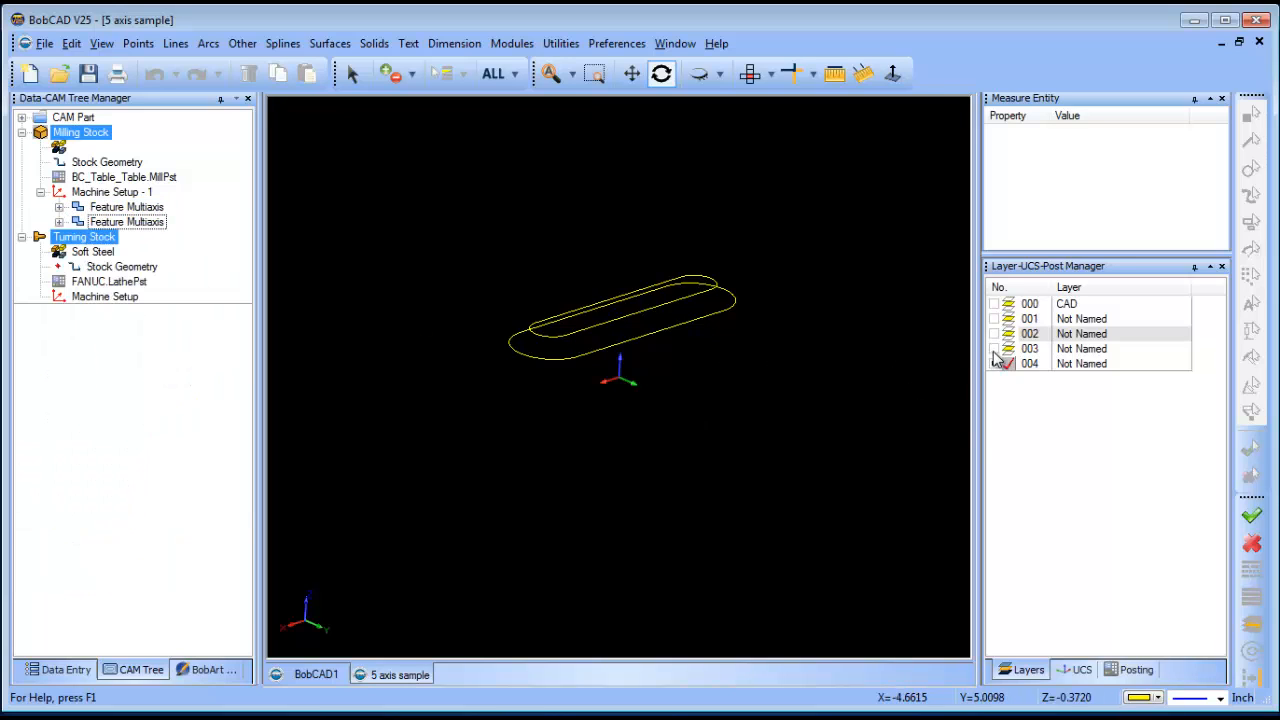
left_click(995, 319)
left_click(1011, 305)
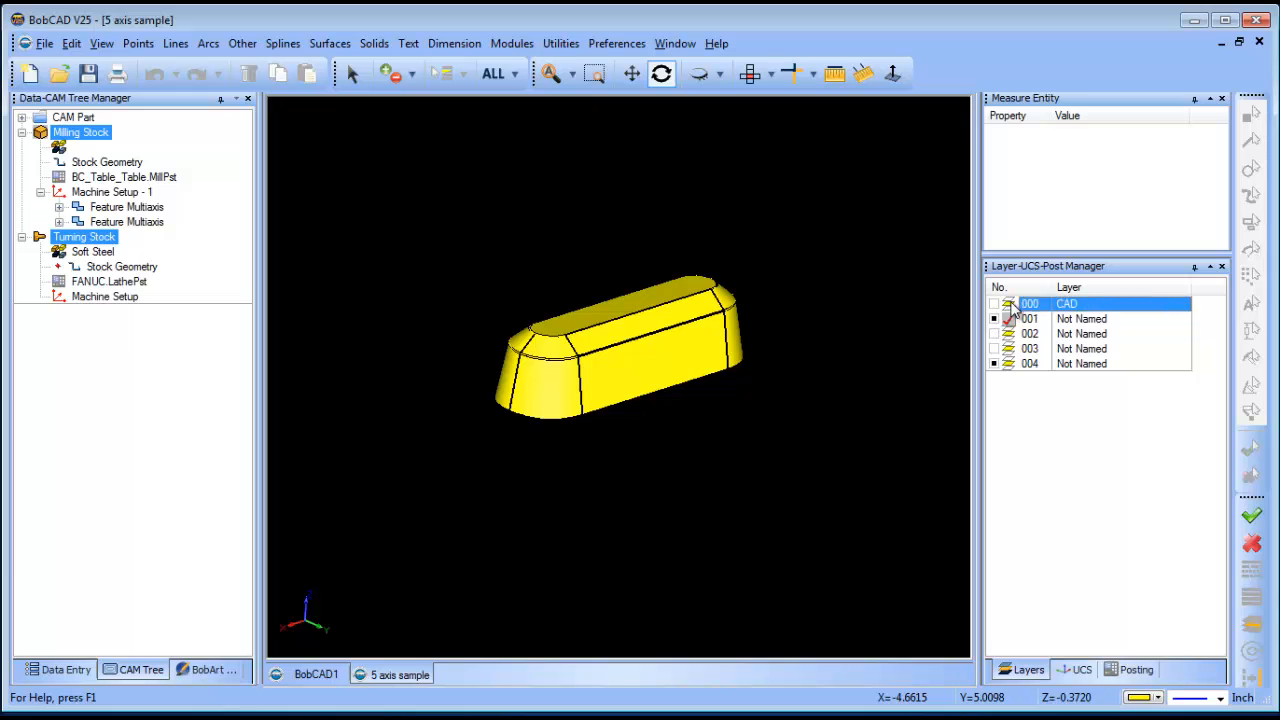
left_click(998, 366)
left_click_drag(691, 423, 719, 414)
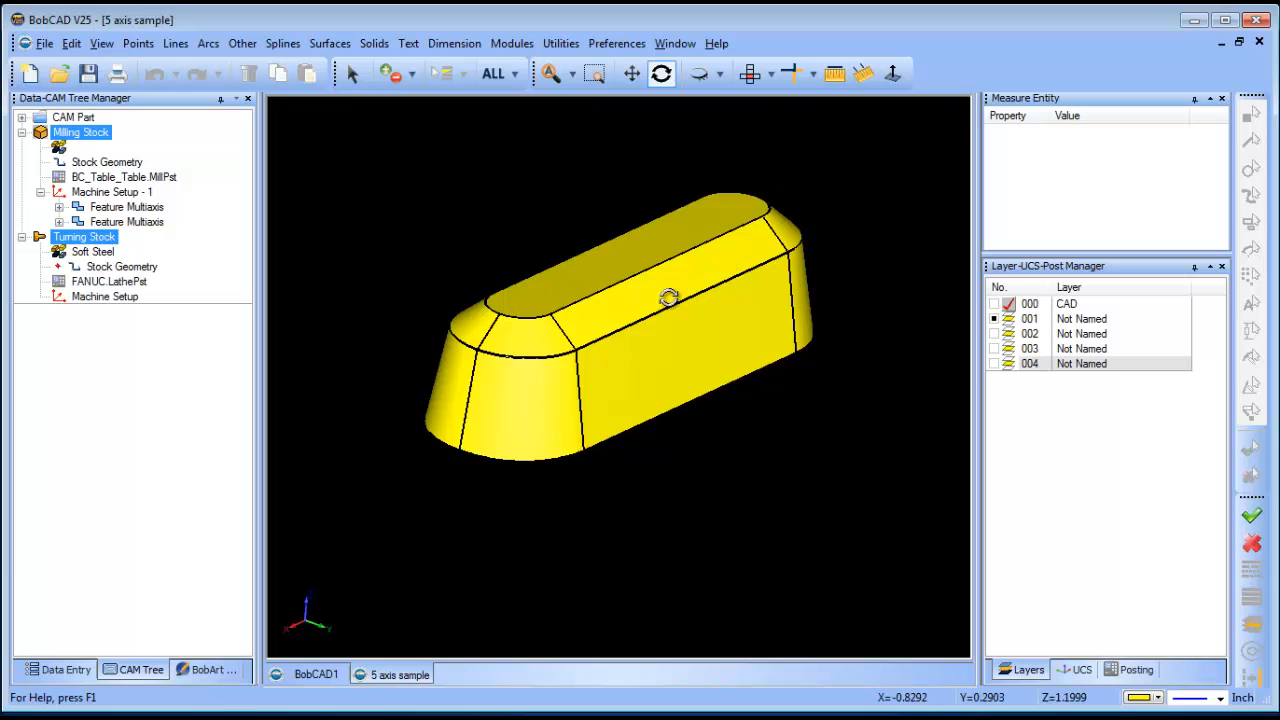
left_click_drag(582, 338, 624, 412)
left_click(756, 77)
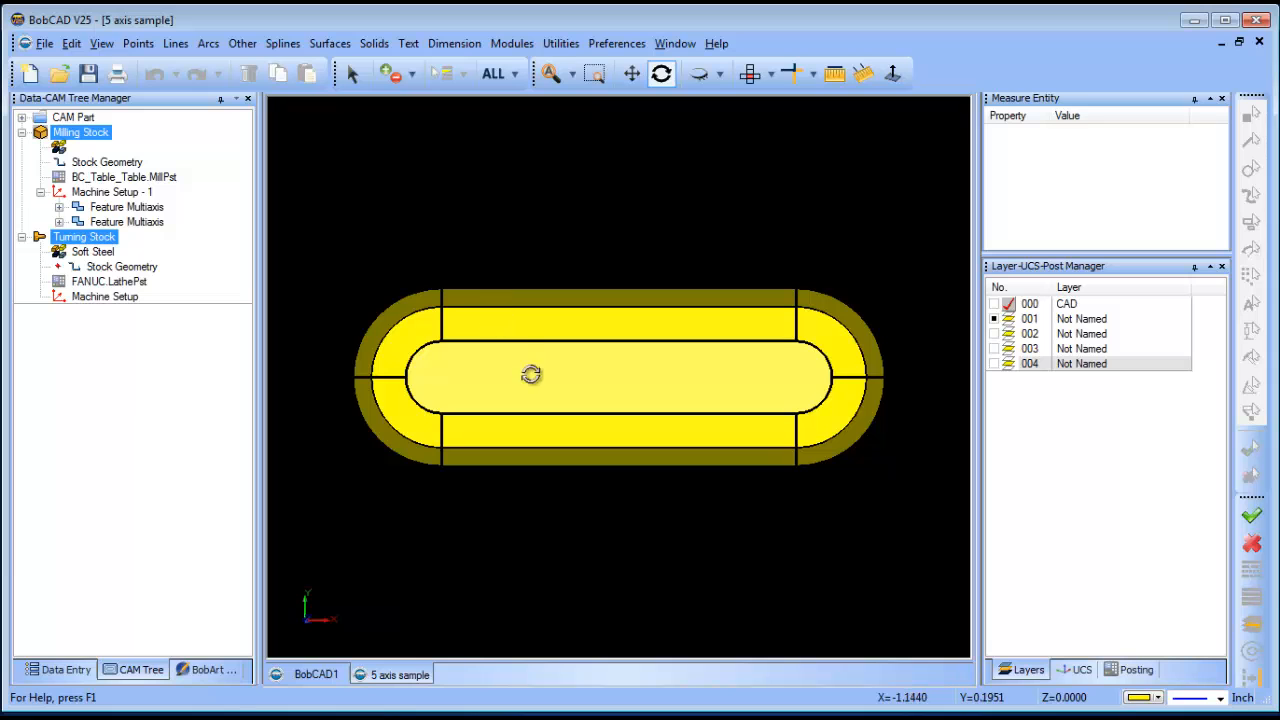
left_click_drag(531, 374, 754, 424)
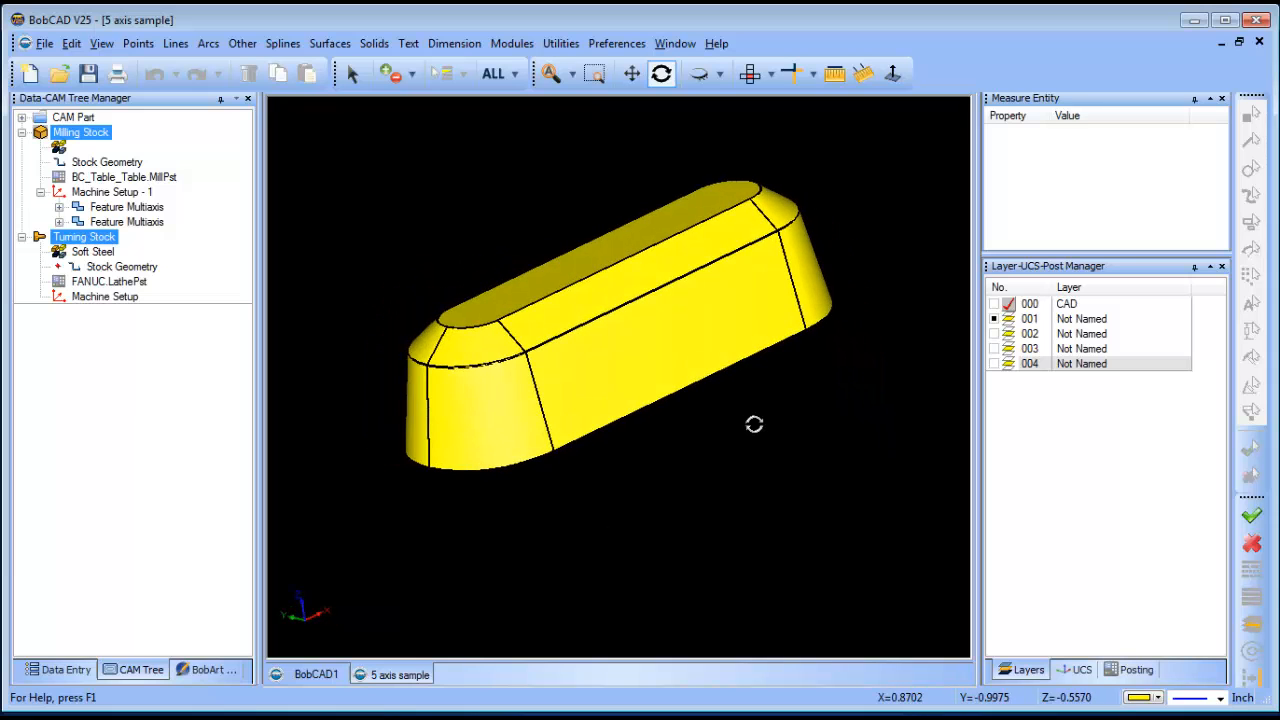
- Hide layer 001 and turn on layers 002, 003 and 004
left_click(995, 319)
left_click(995, 334)
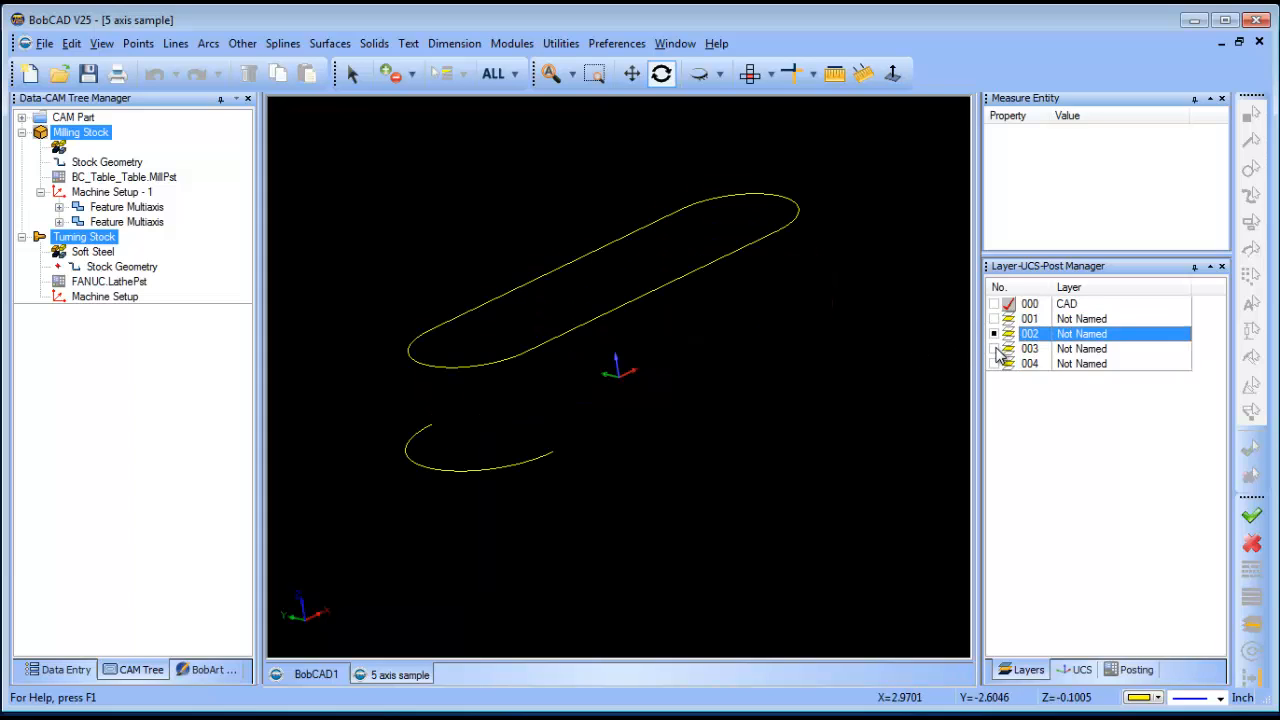
left_click(995, 349)
left_click(995, 364)
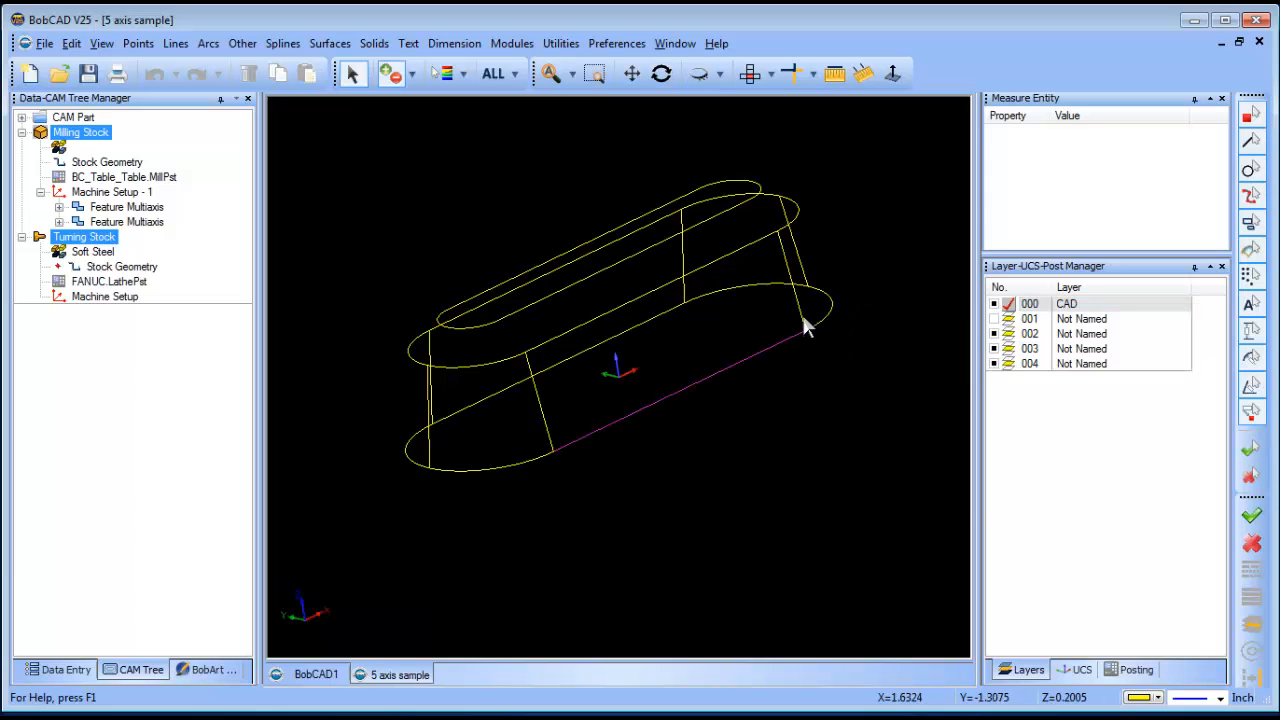
- Delete the unwanted vertical side edge lines, then re-show layer 001's yellow solid
right_click(867, 212)
left_click(912, 240)
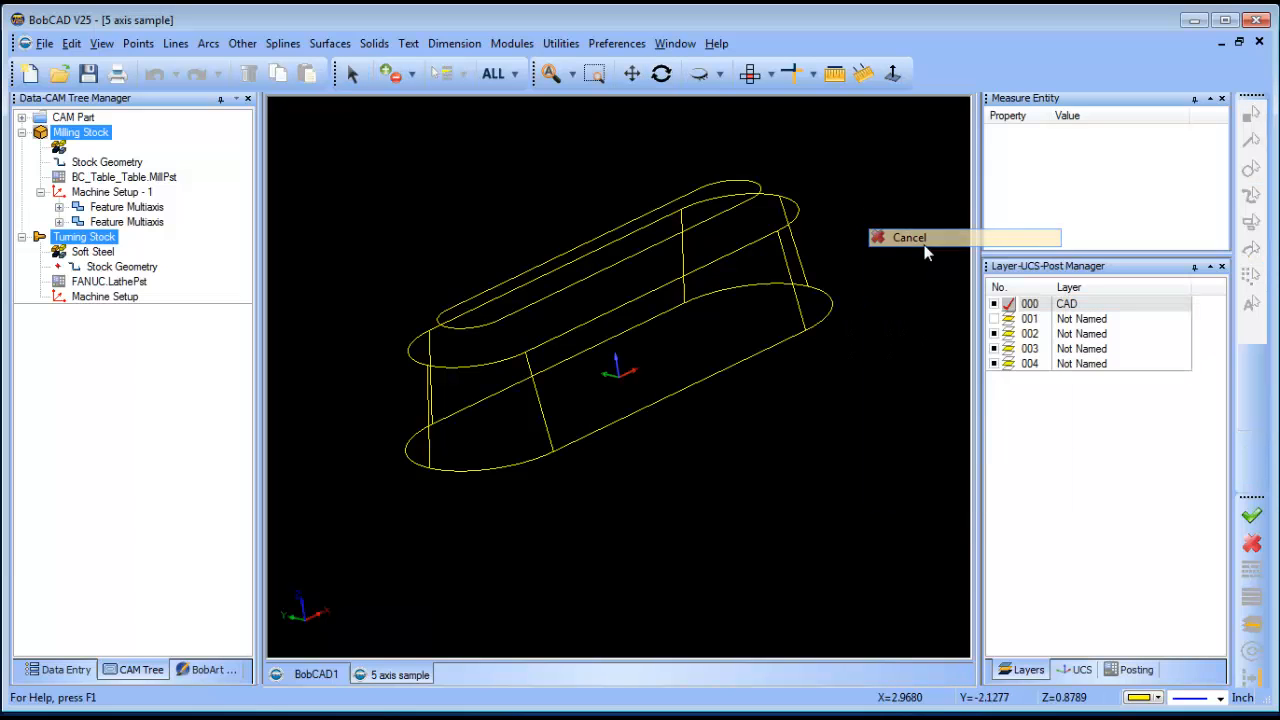
left_click(355, 74)
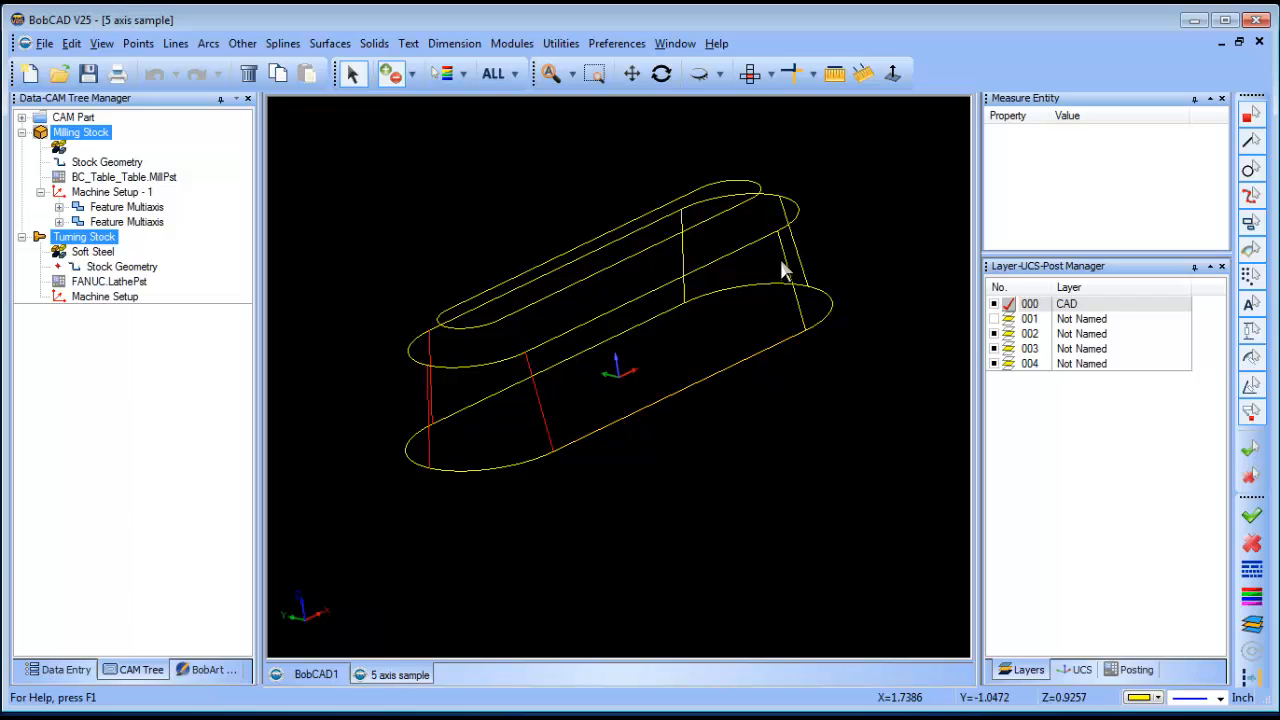
key("Delete")
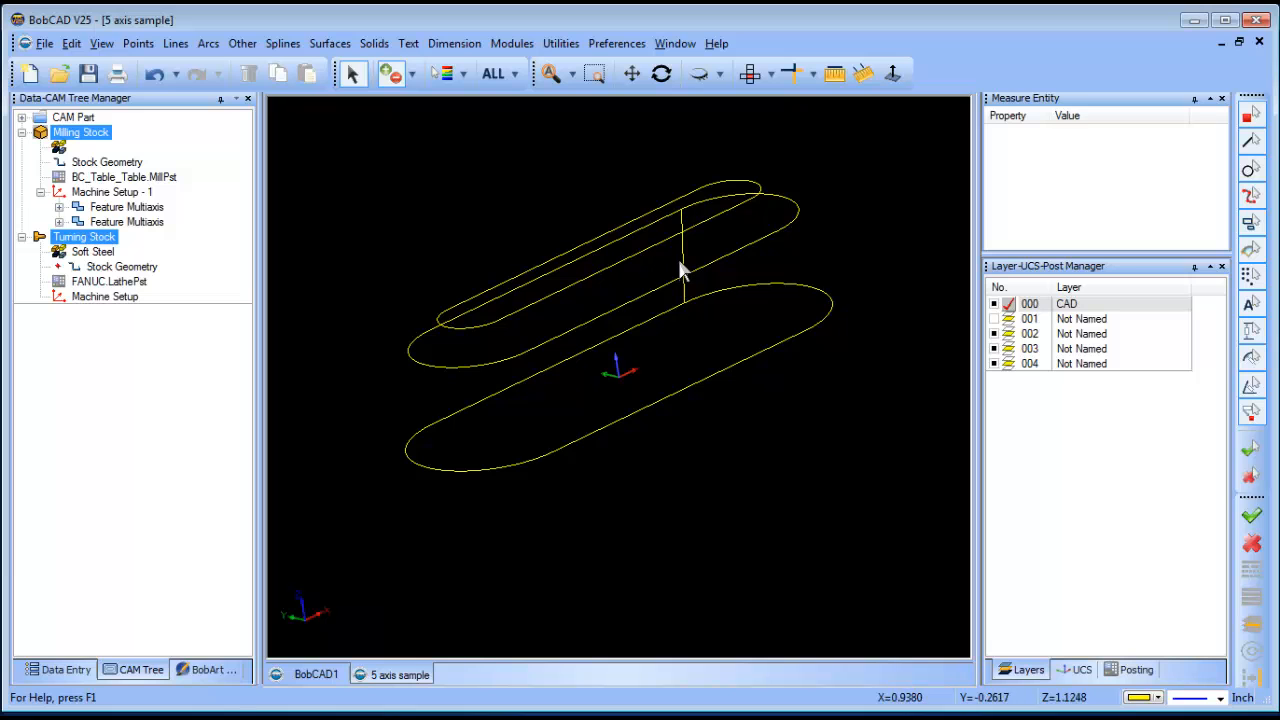
key("Delete")
left_click(661, 74)
mouse_move(686, 429)
left_mouse_down()
mouse_move(634, 429)
mouse_move(681, 438)
left_mouse_up()
left_click(994, 318)
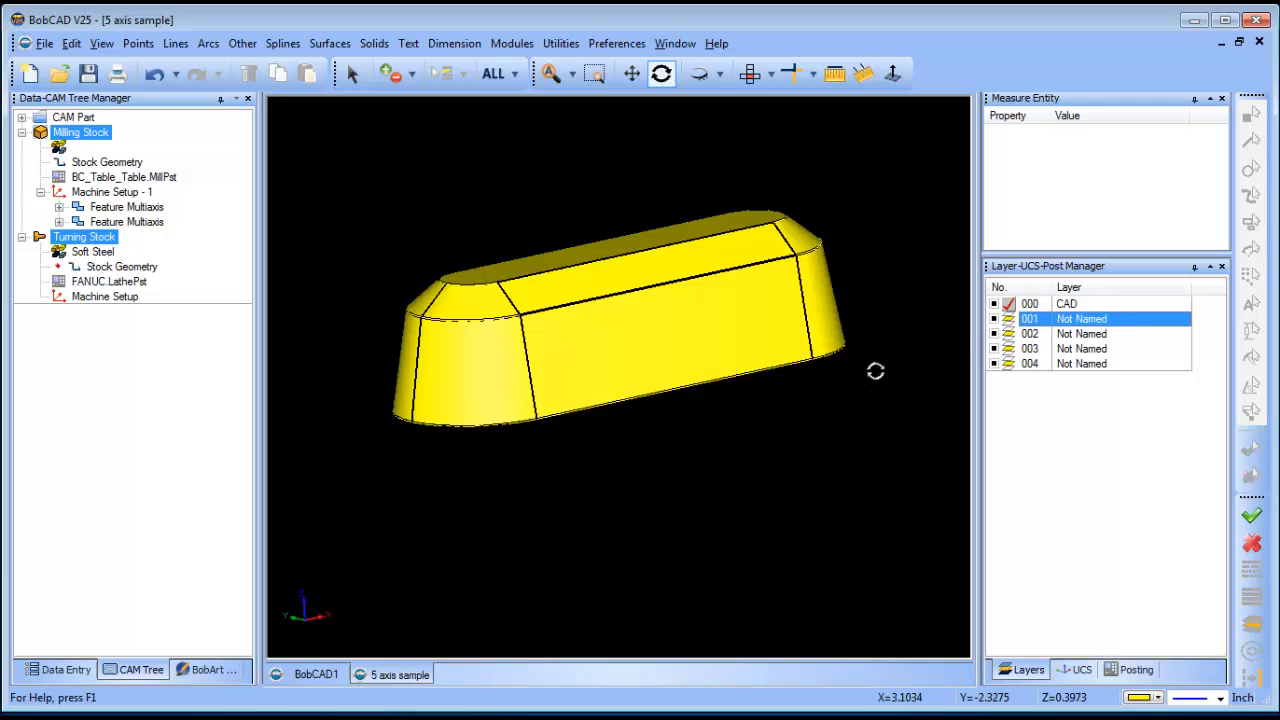
left_click_drag(874, 369, 741, 299)
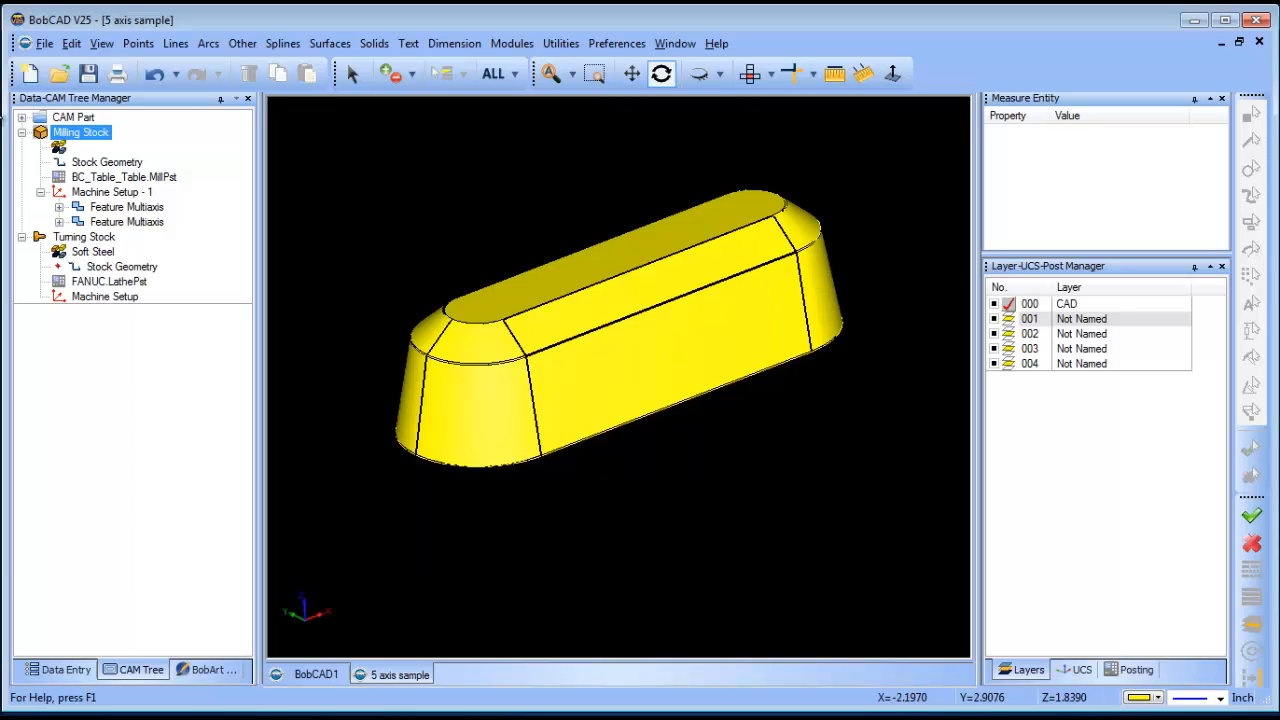
- Review the BC_Table_Table machine parameters in Milling Tools Current Settings, then cancel
left_click(23, 118)
right_click(92, 130)
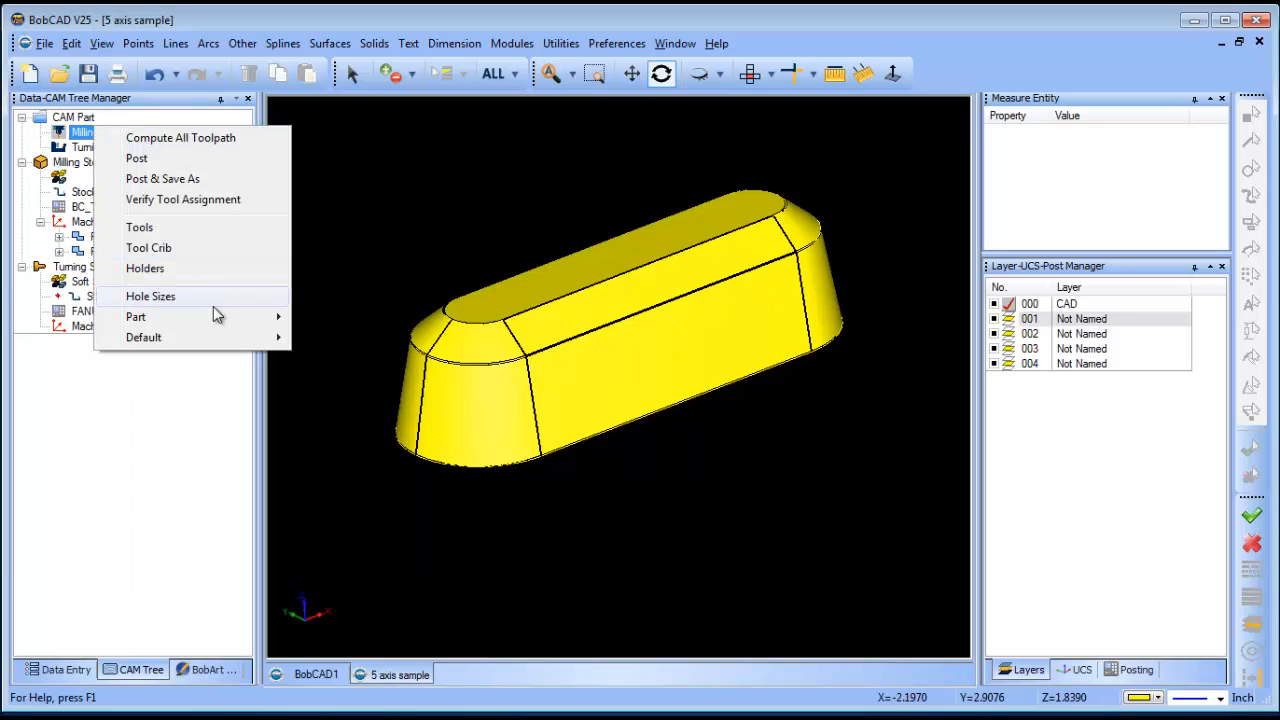
mouse_move(220, 316)
left_click(358, 318)
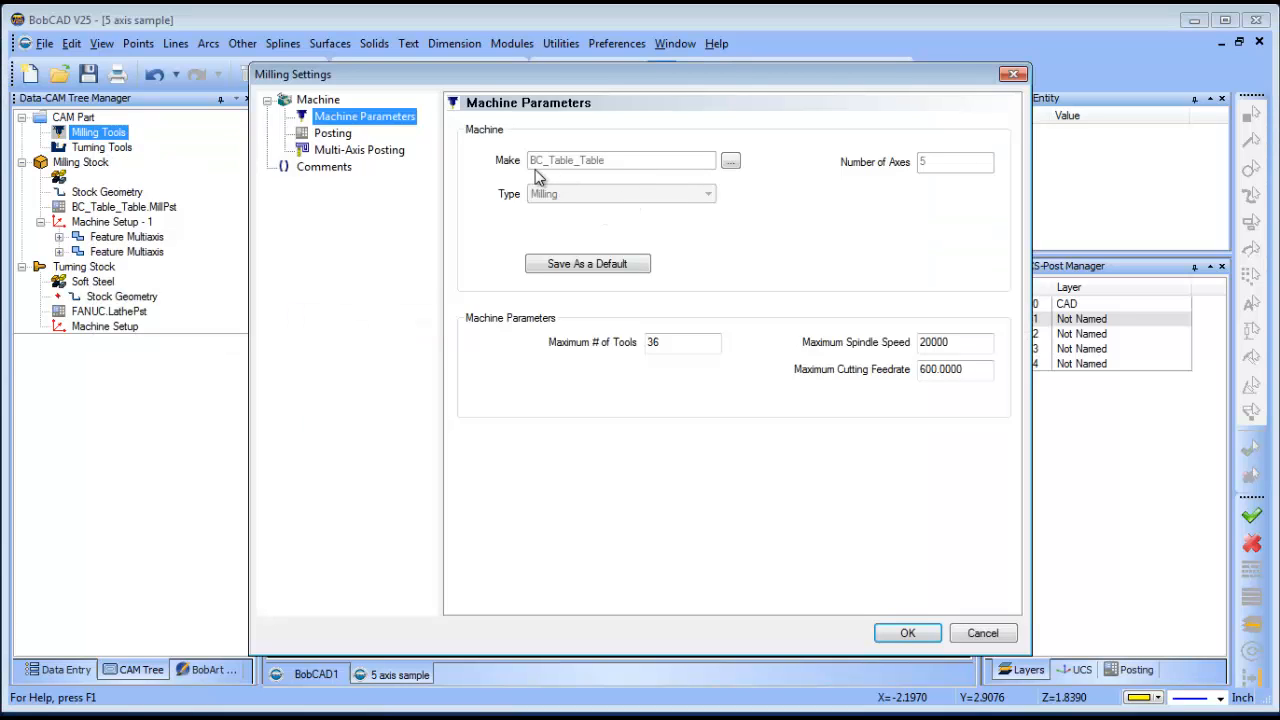
left_click(984, 632)
- Widen the 3D viewport by dragging the right panel splitter
left_click_drag(980, 253, 1104, 253)
left_click_drag(778, 424, 756, 456)
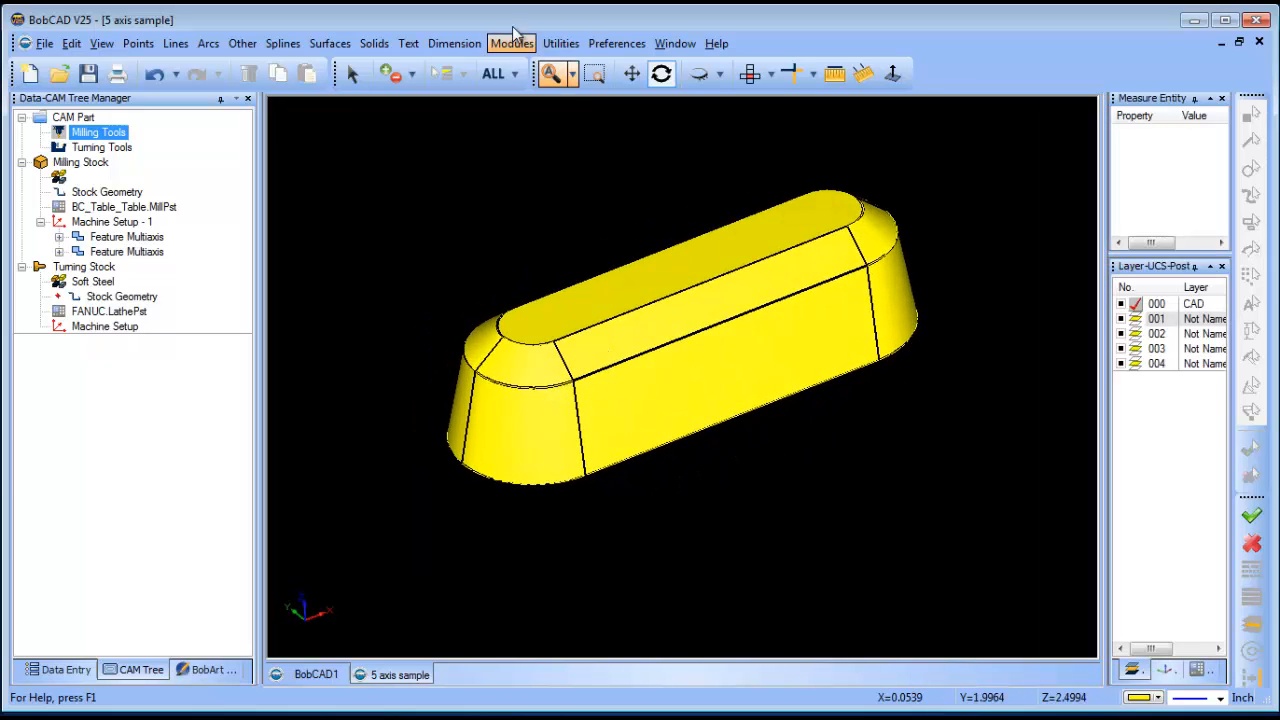
left_click(510, 45)
- Launch the mill simulation and hide the toolpath lines and slot outline on the part
left_click(569, 134)
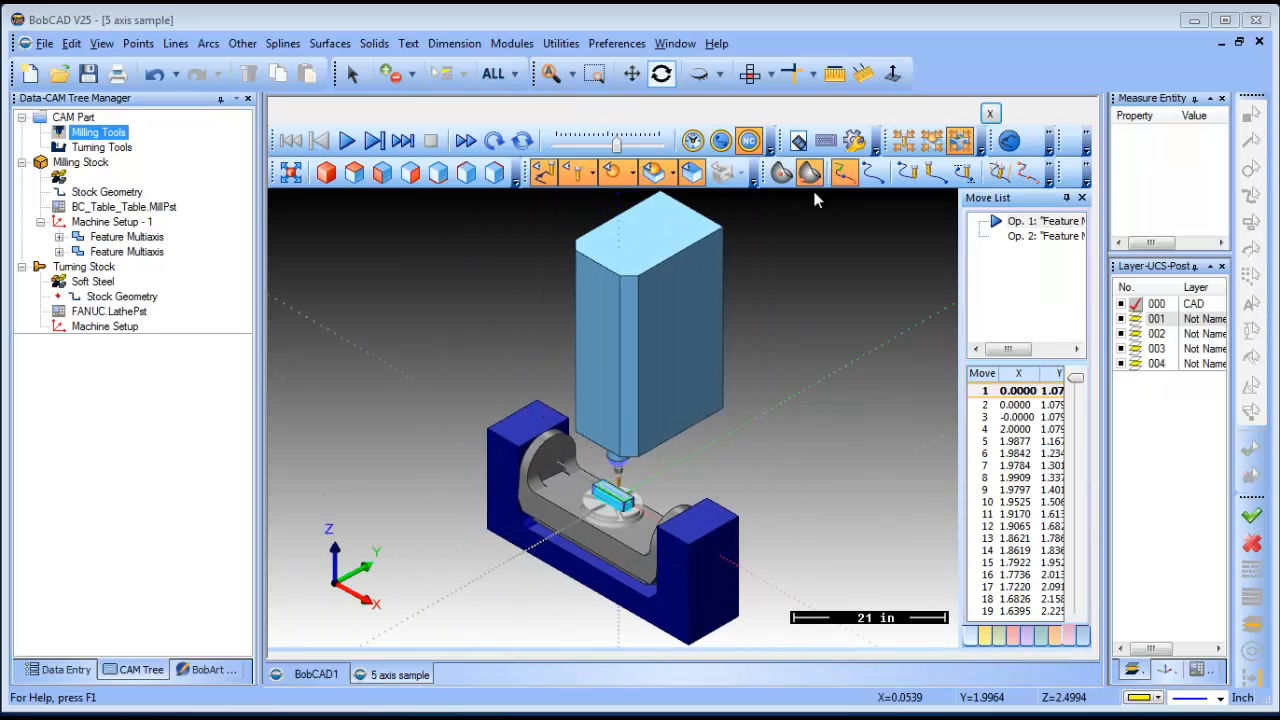
left_click_drag(579, 597, 683, 575)
scroll(570, 491, "up", 4)
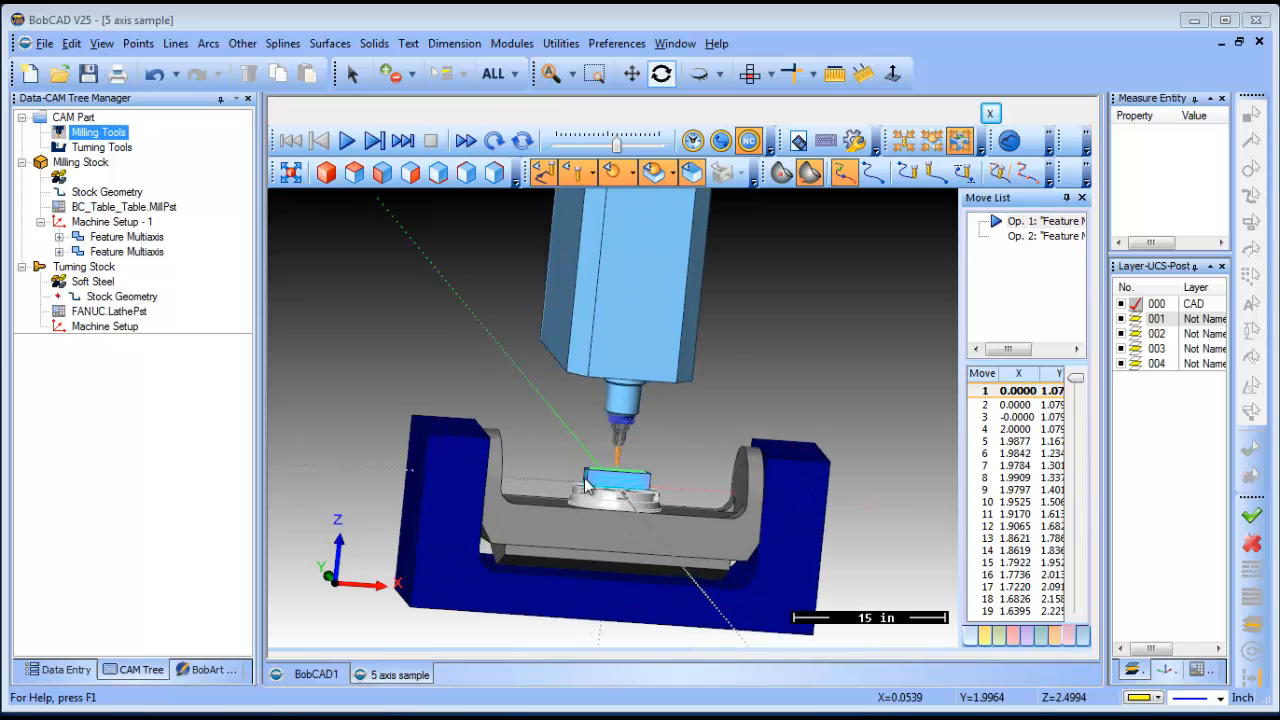
left_click_drag(585, 482, 590, 450)
scroll(610, 479, "up", 4)
scroll(590, 450, "up", 1)
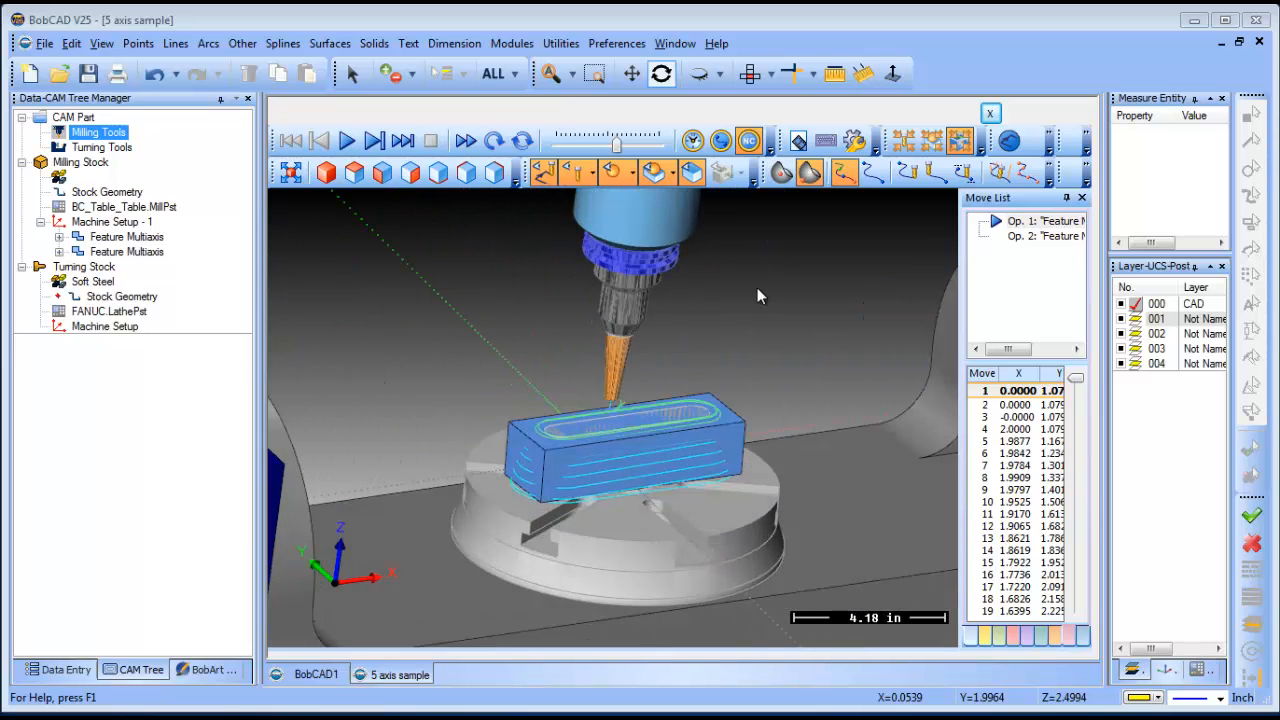
left_click(963, 174)
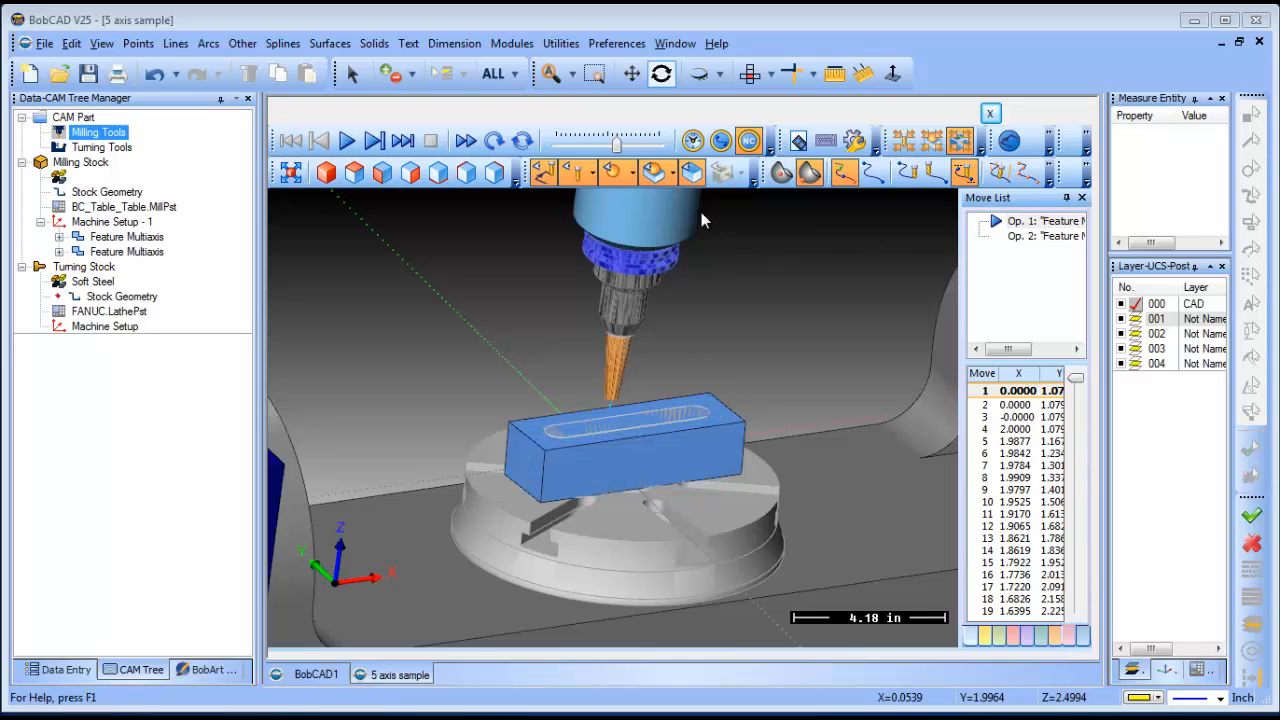
left_click(618, 172)
left_click_drag(633, 440, 647, 450)
scroll(605, 452, "up", 1)
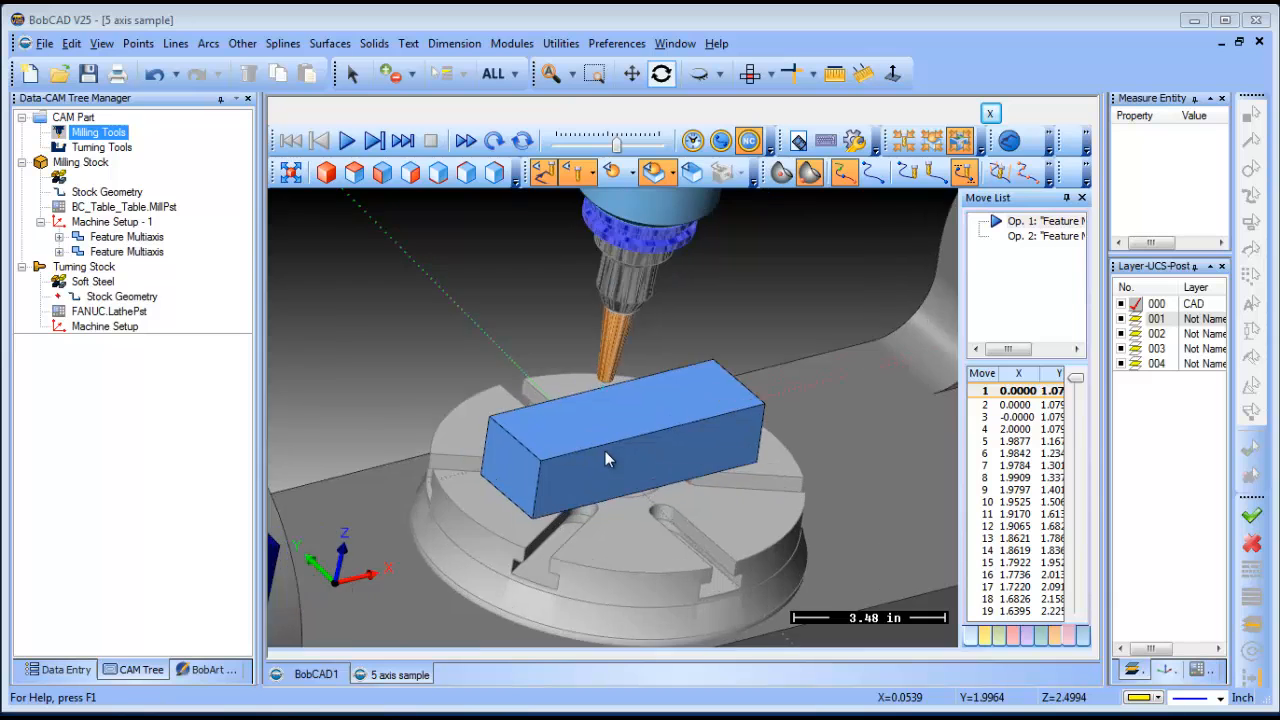
scroll(605, 451, "down", 9)
left_click_drag(502, 494, 598, 428)
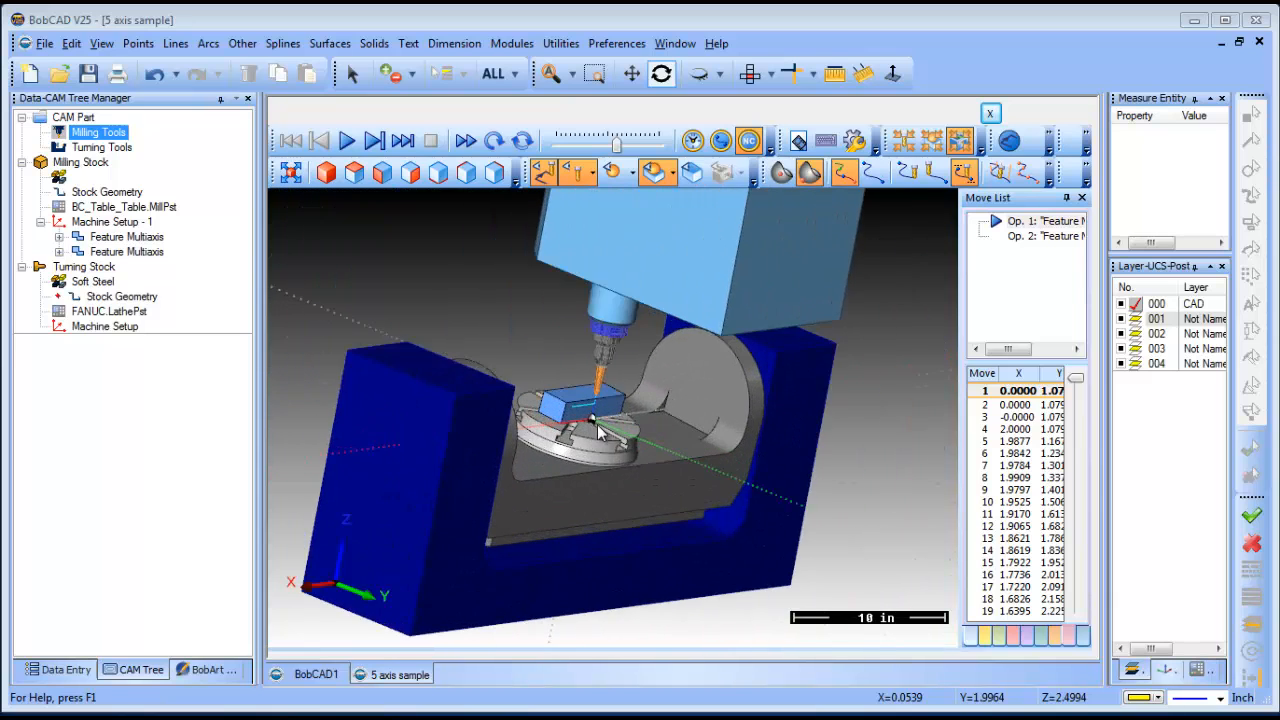
scroll(598, 428, "up", 2)
scroll(586, 414, "up", 2)
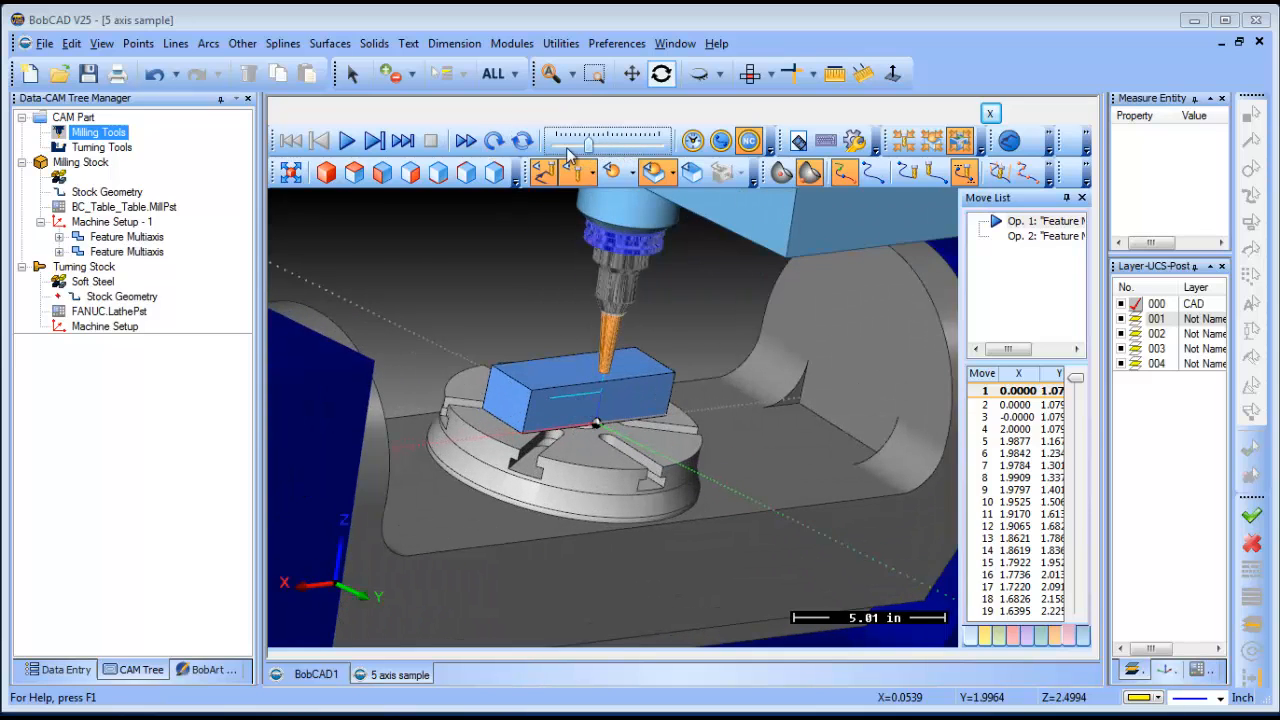
- Play the 5-axis simulation, widen the Move List to show C and A, and raise playback speed
left_click(347, 141)
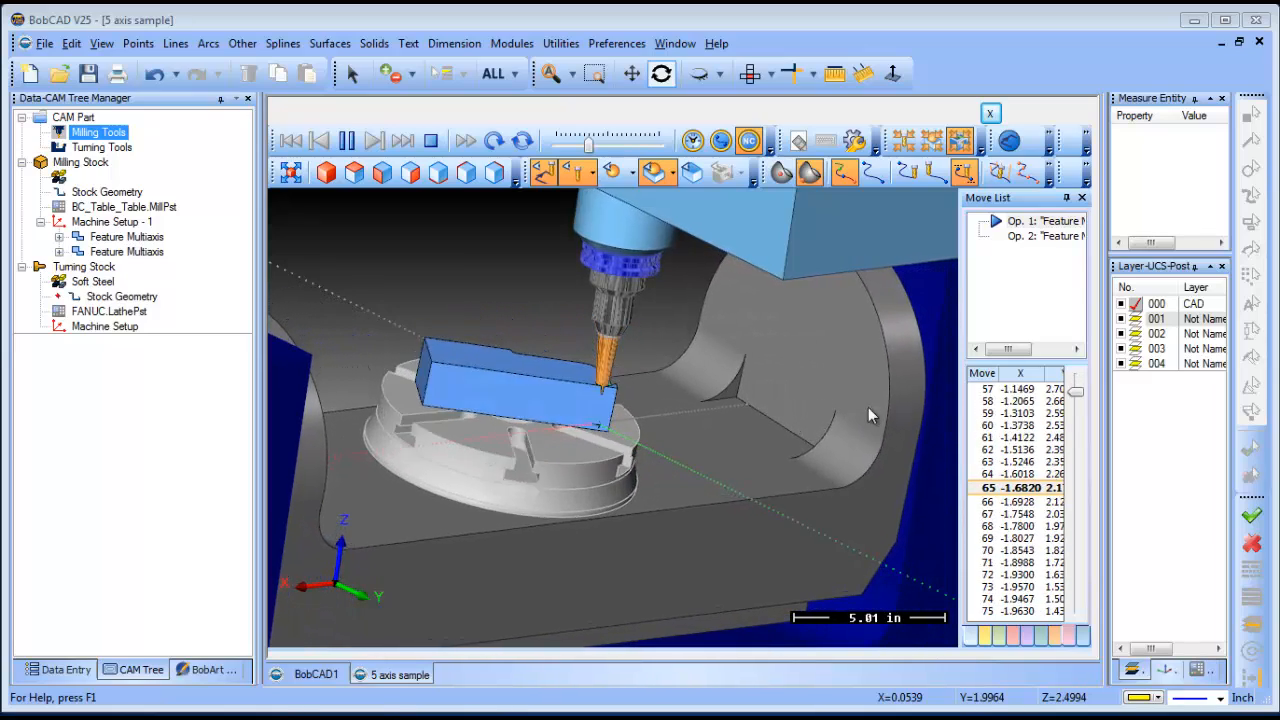
left_click_drag(960, 365, 904, 370)
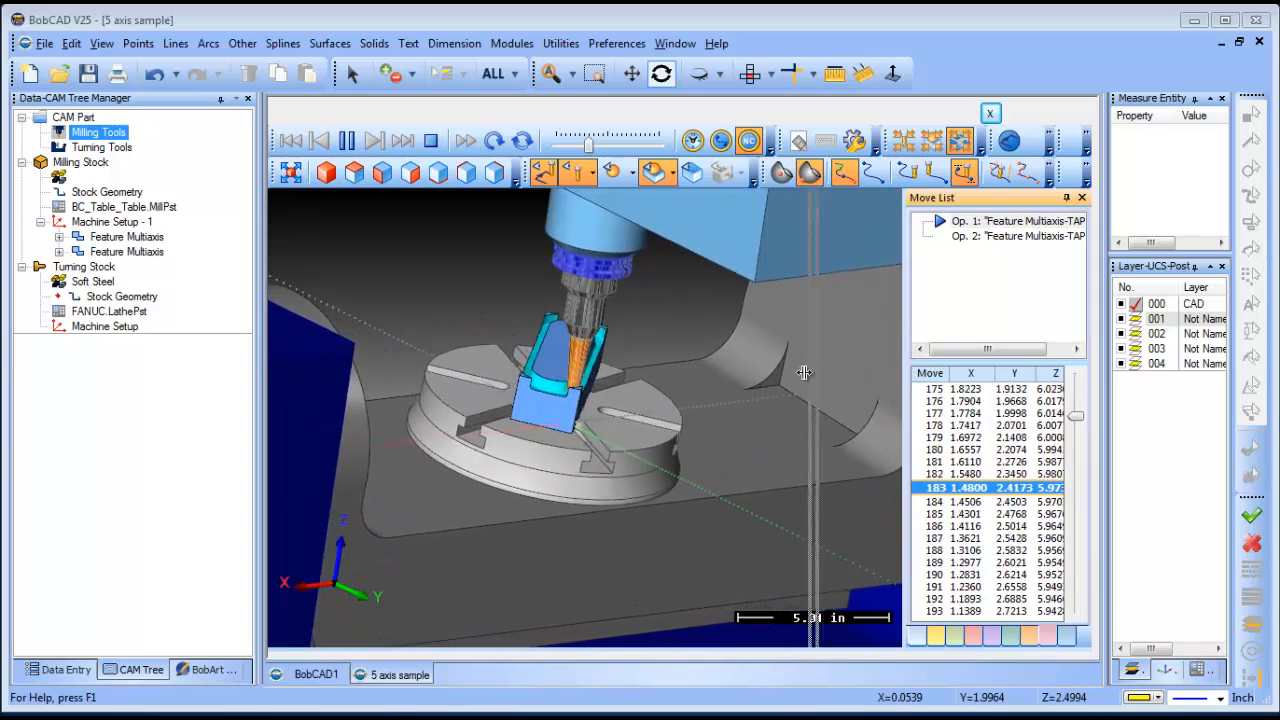
left_click_drag(905, 369, 797, 370)
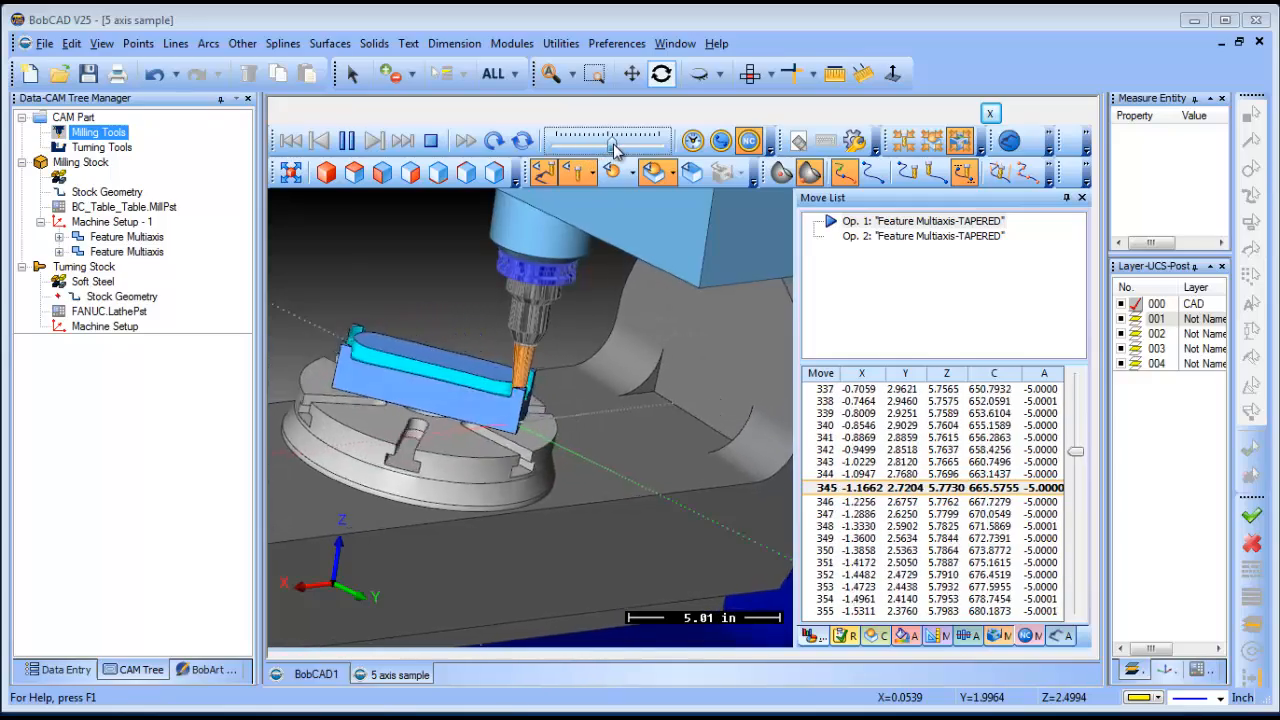
left_click_drag(587, 142, 612, 142)
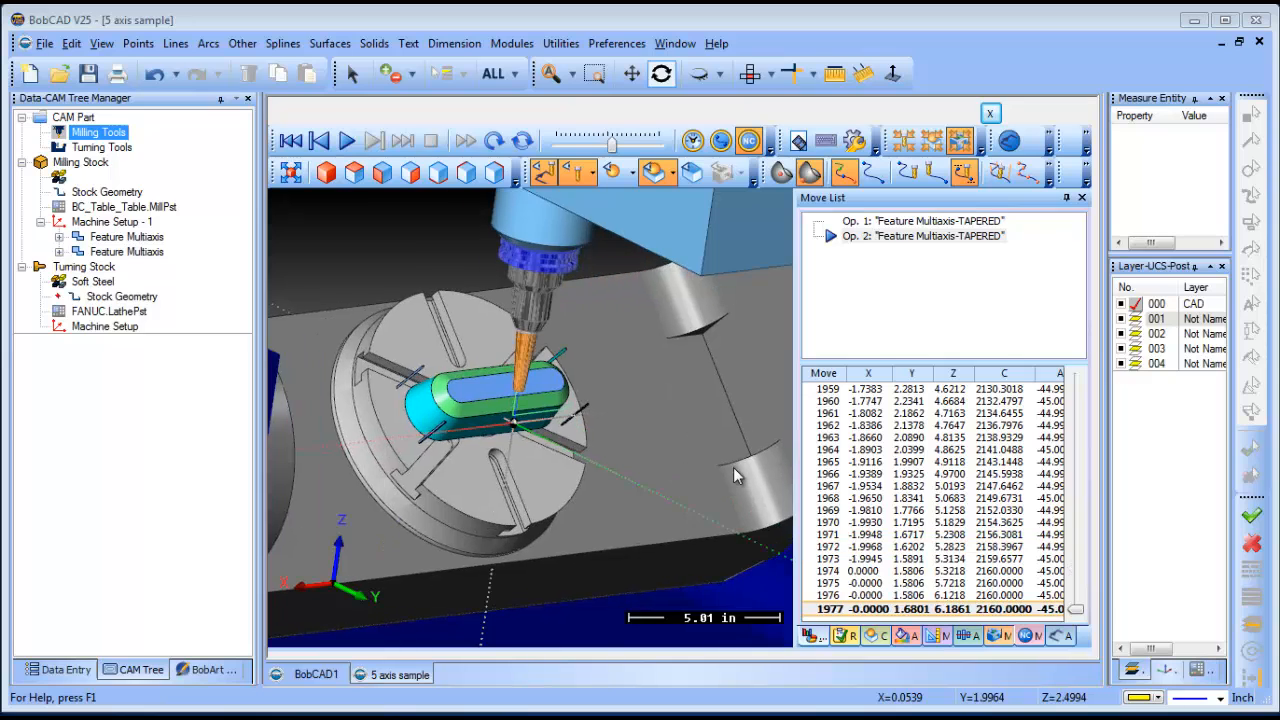
middle_click_drag(637, 493, 497, 439)
scroll(498, 446, "down", 3)
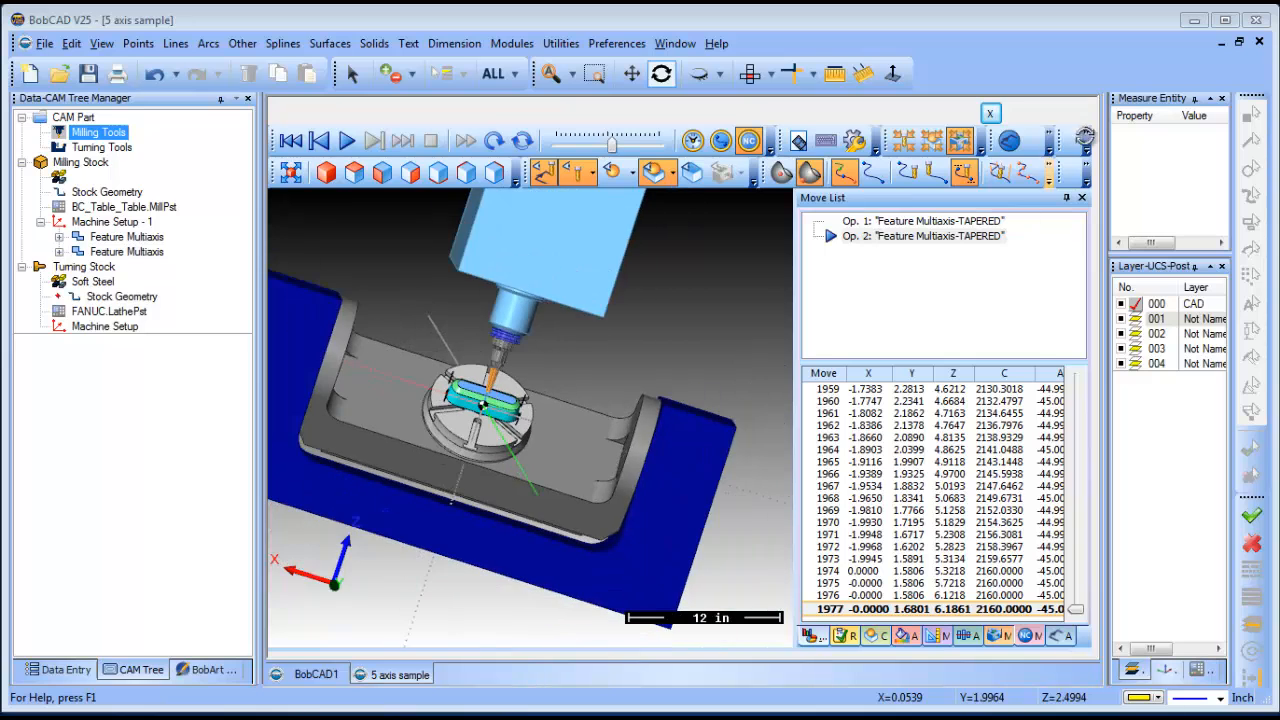
- Exit the simulation and select the yellow slot solid in the CAD view
left_click(995, 117)
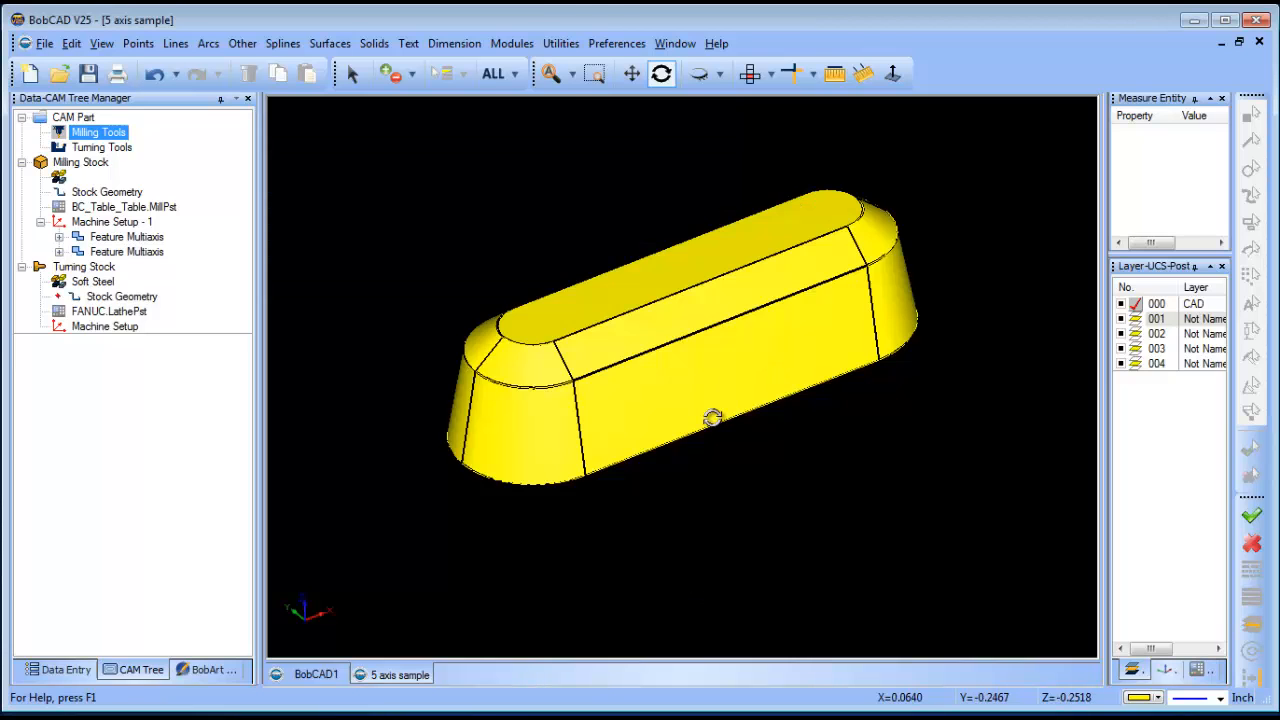
left_click_drag(714, 418, 679, 380)
scroll(679, 380, "down", 2)
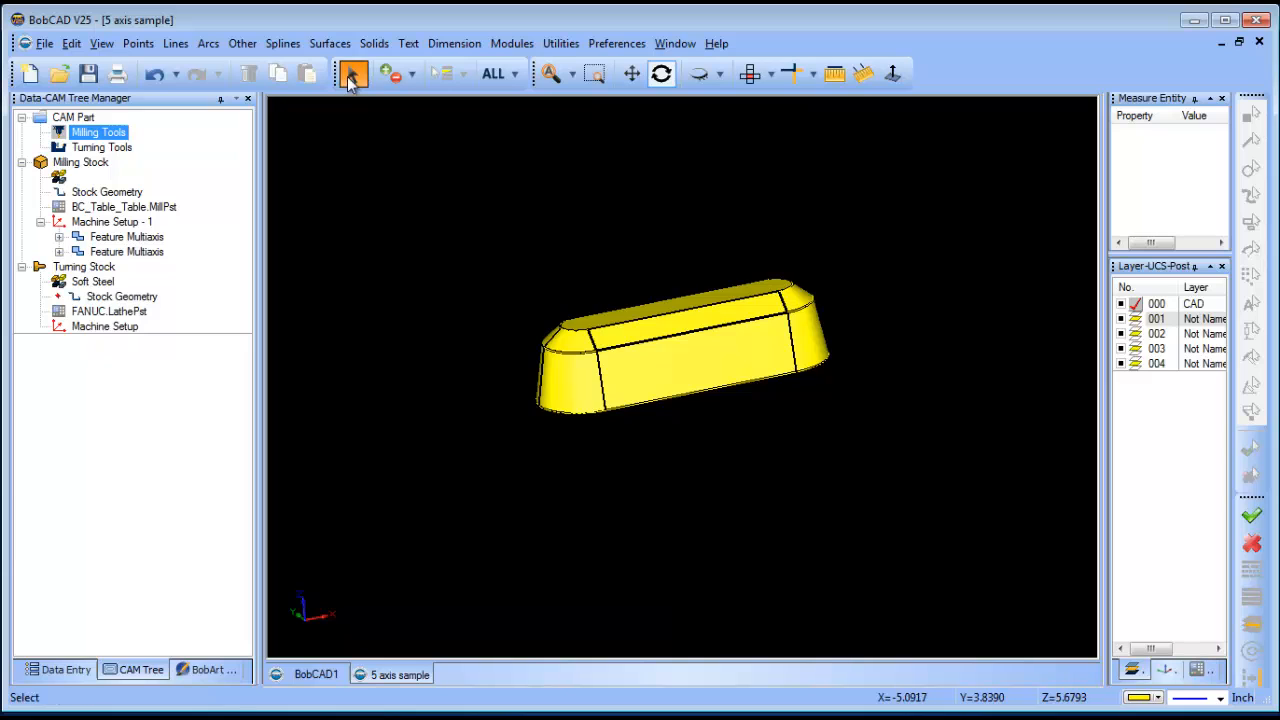
left_click(352, 80)
left_click(654, 321)
left_click(71, 43)
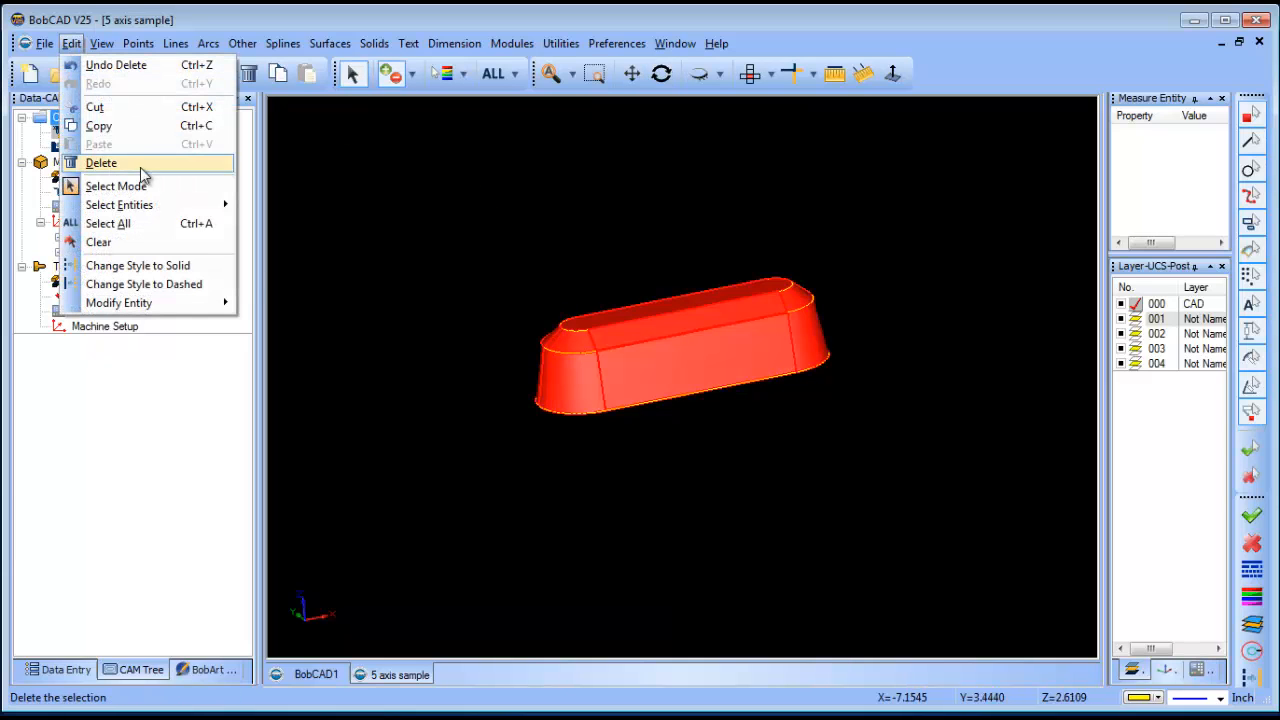
- Copy the selected slot solid and clear the selection
left_click(129, 127)
right_click(494, 180)
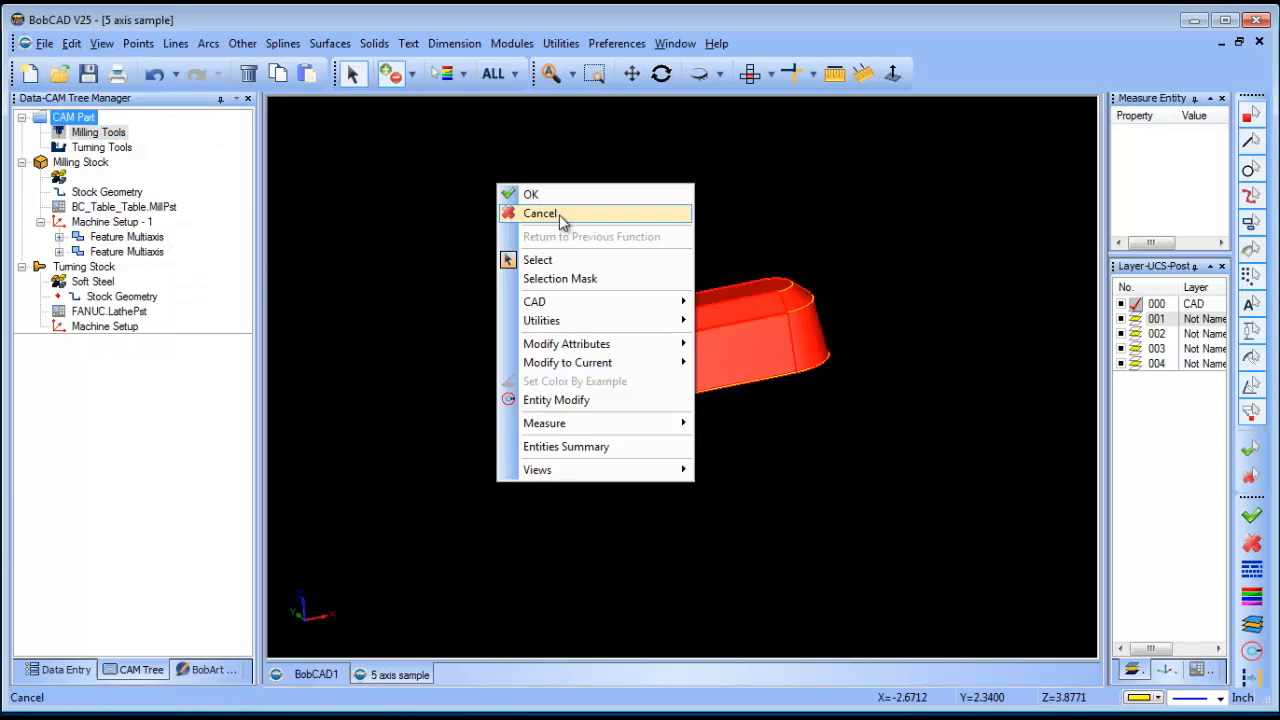
left_click(540, 214)
- Paste the slot solid into new document BobCAD2 and show its CAM tree
left_click(30, 74)
left_click(71, 43)
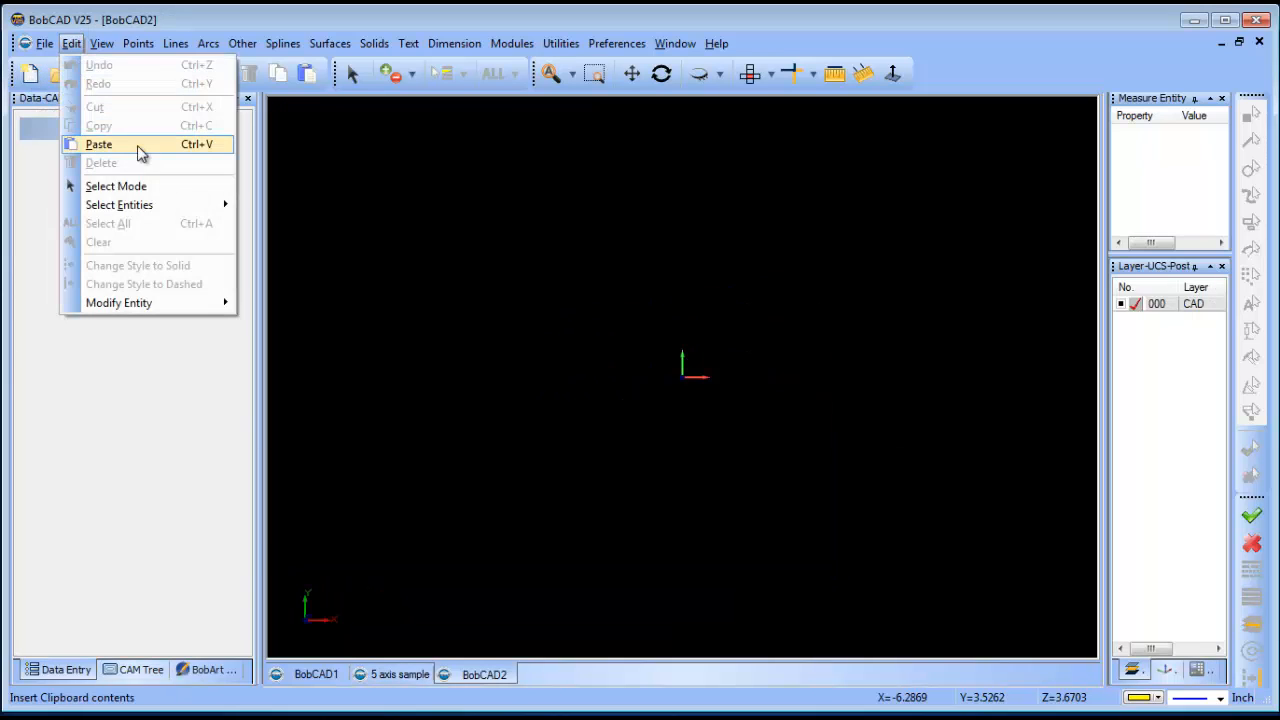
left_click(135, 141)
scroll(594, 242, "down", 3)
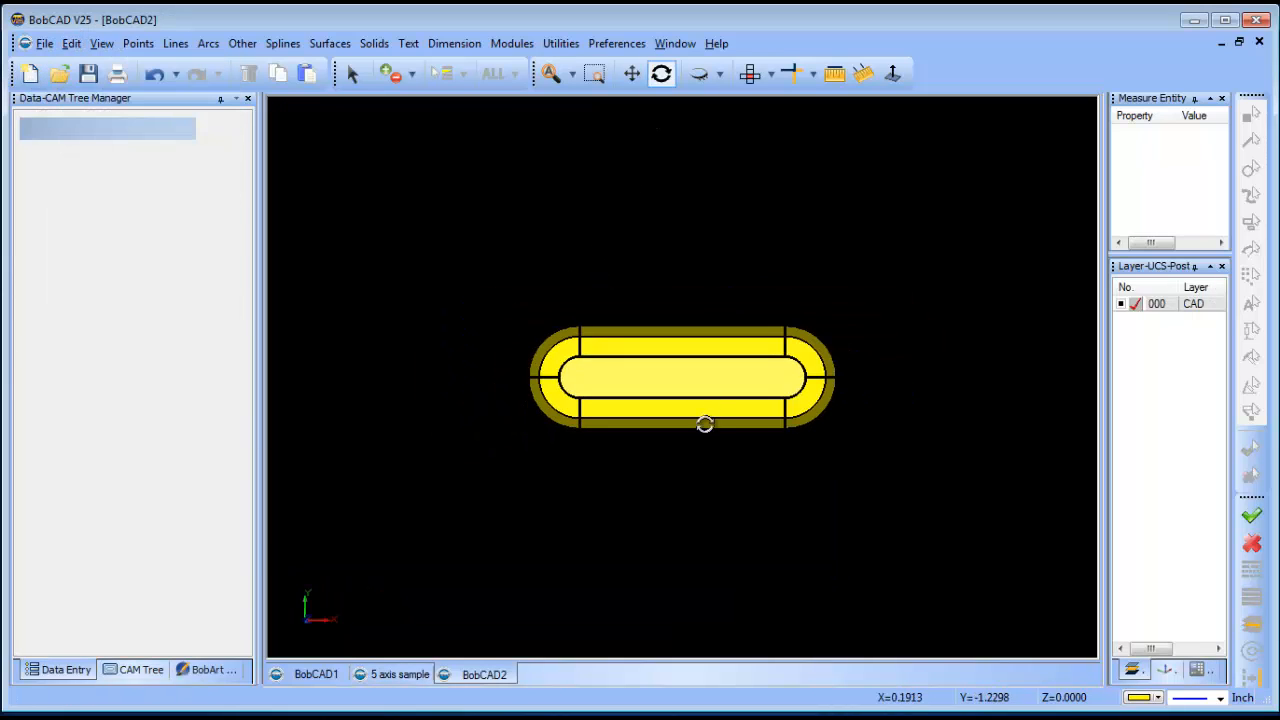
middle_click_drag(705, 424, 690, 472)
scroll(680, 422, "up", 2)
scroll(710, 427, "down", 2)
middle_click_drag(718, 431, 657, 438, "ctrl")
left_click(147, 669)
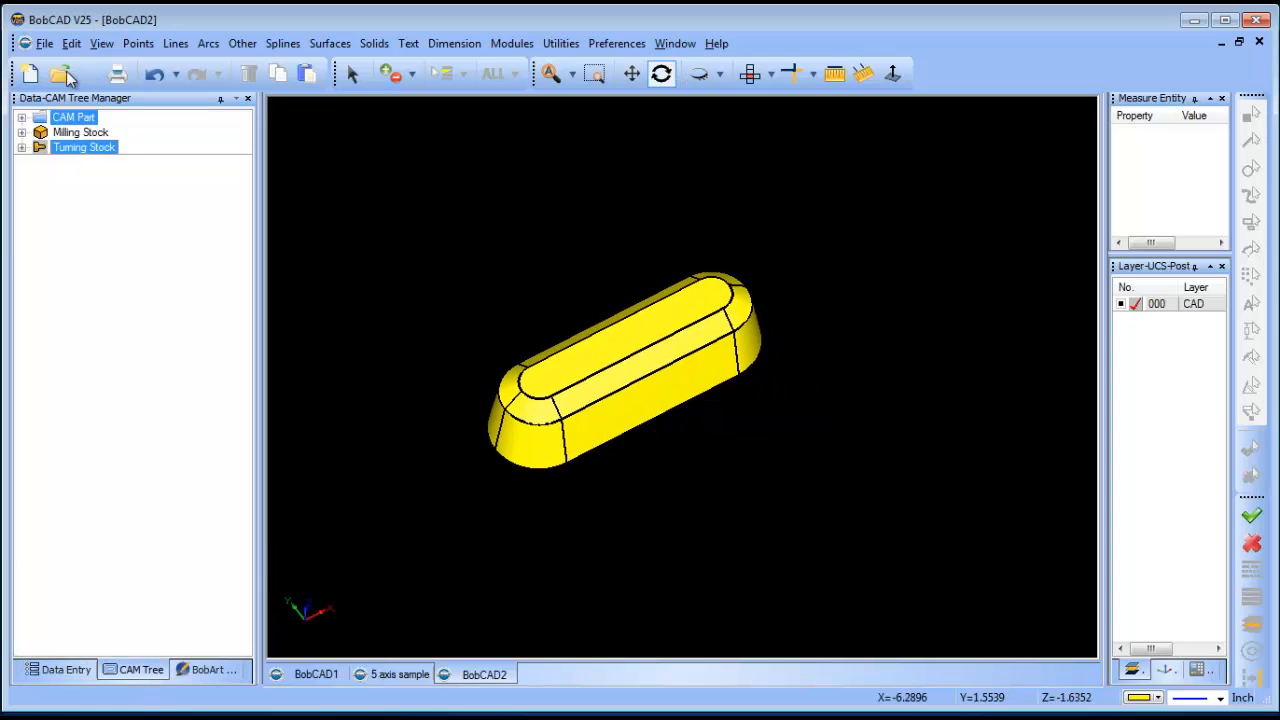
- Set the part's machine to BC_Table_Table in the Milling Tools current settings
left_click(21, 118)
right_click(112, 133)
mouse_move(239, 324)
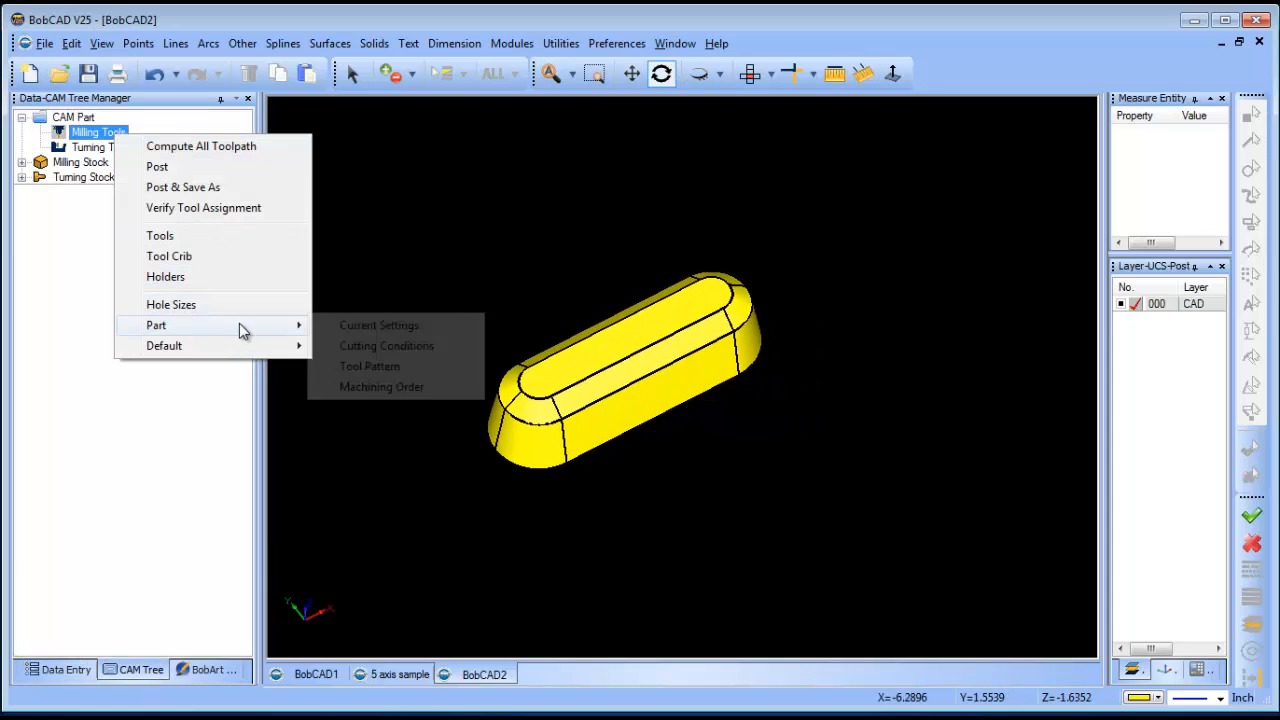
left_click(376, 328)
left_click(729, 161)
left_click(684, 342)
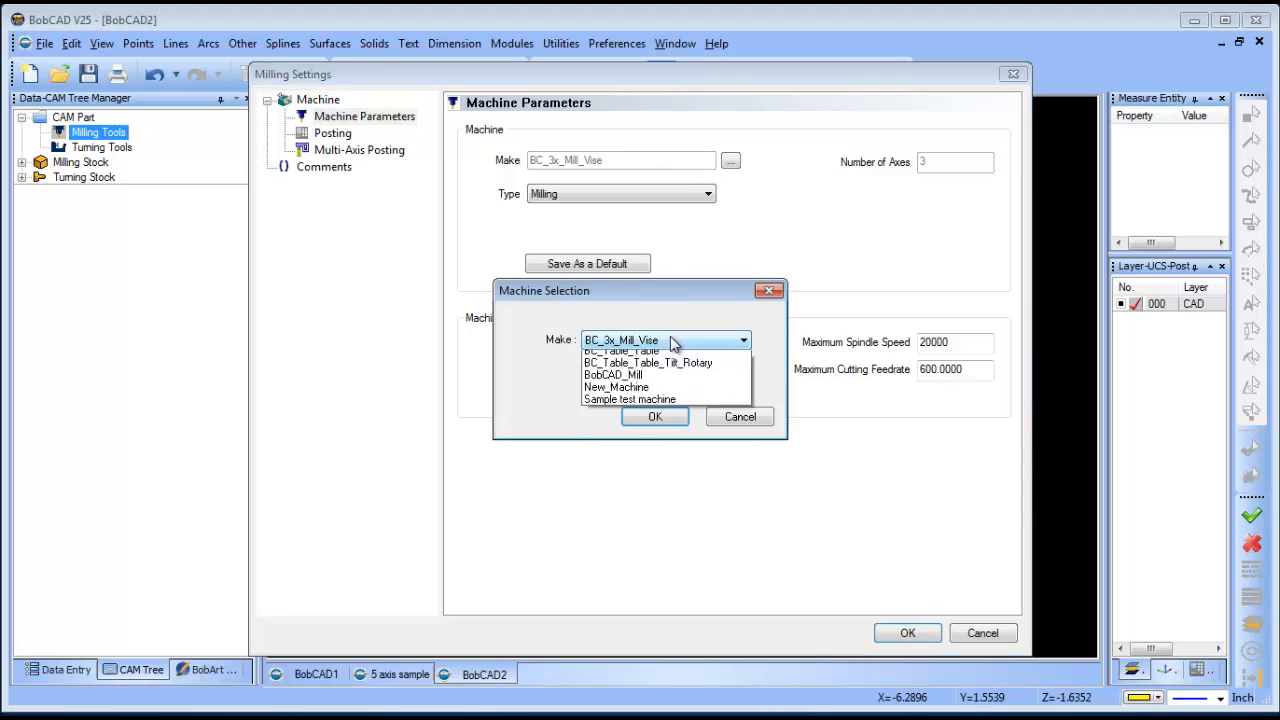
left_click(700, 490)
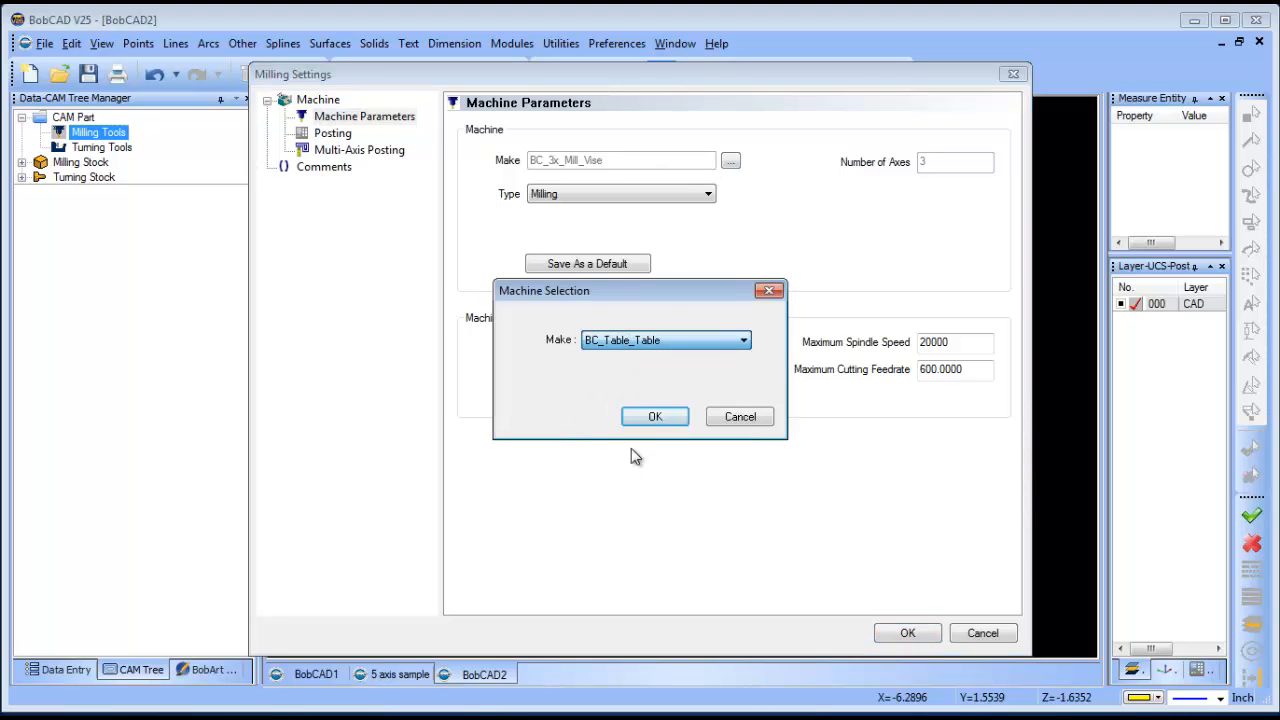
left_click(650, 418)
left_click(903, 633)
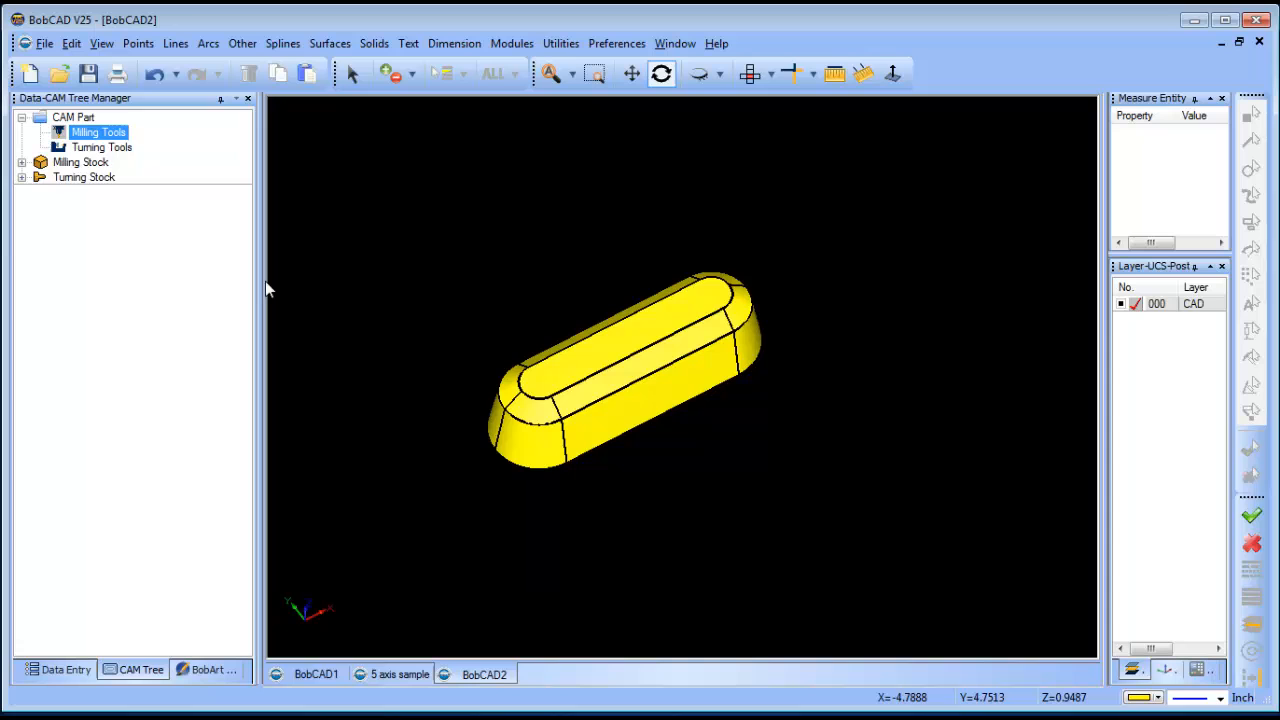
- Create rectangular milling stock around the slot solid with the Stock Wizard
right_click(94, 162)
left_click(193, 177)
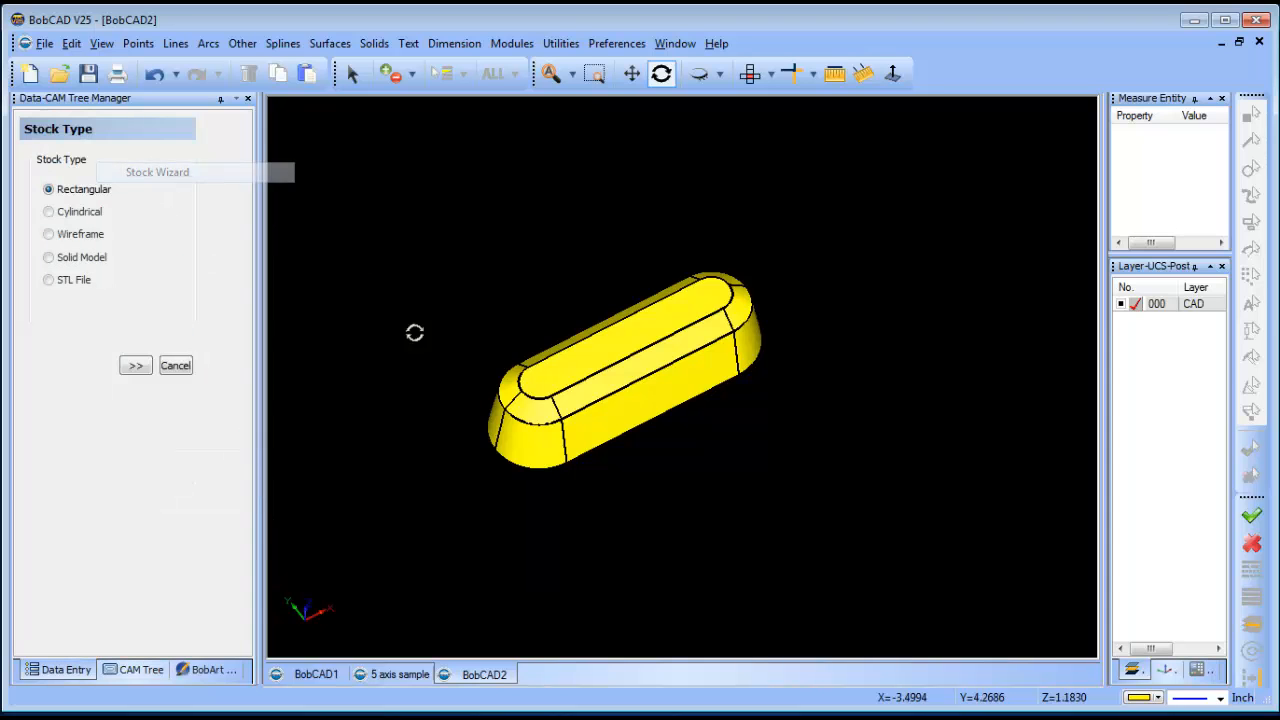
left_click(130, 358)
left_click(120, 500)
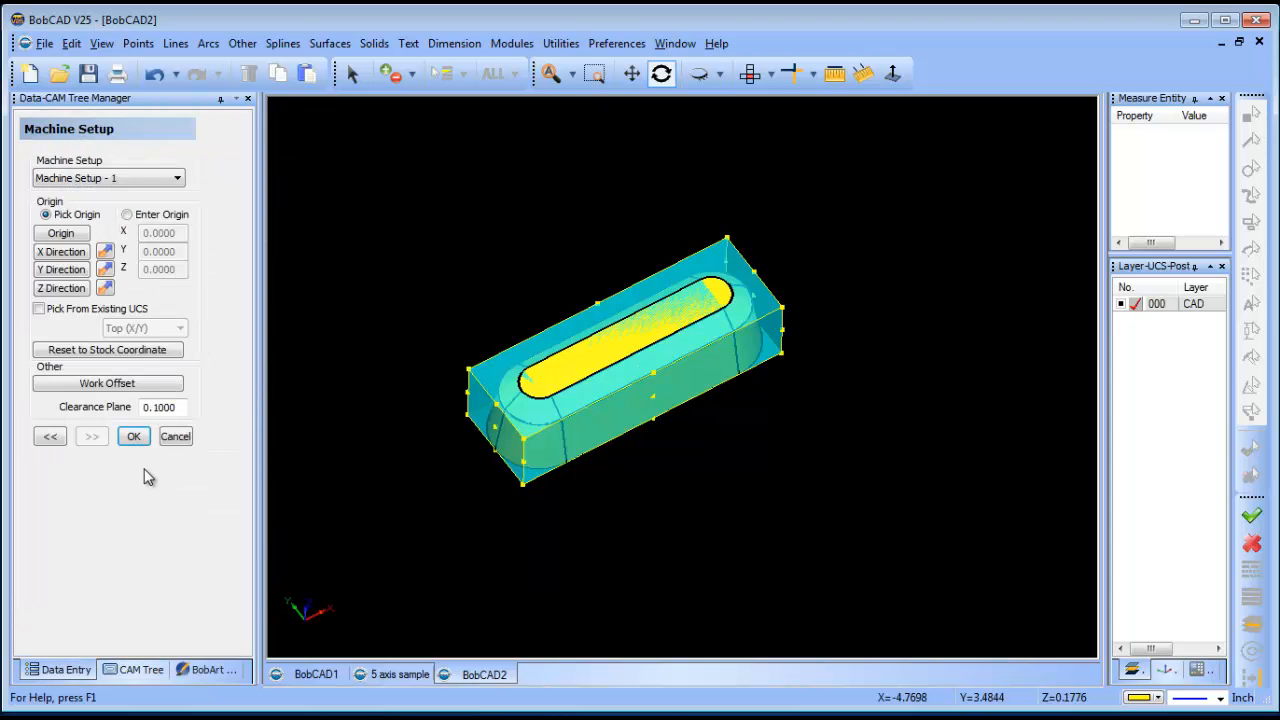
left_click(133, 437)
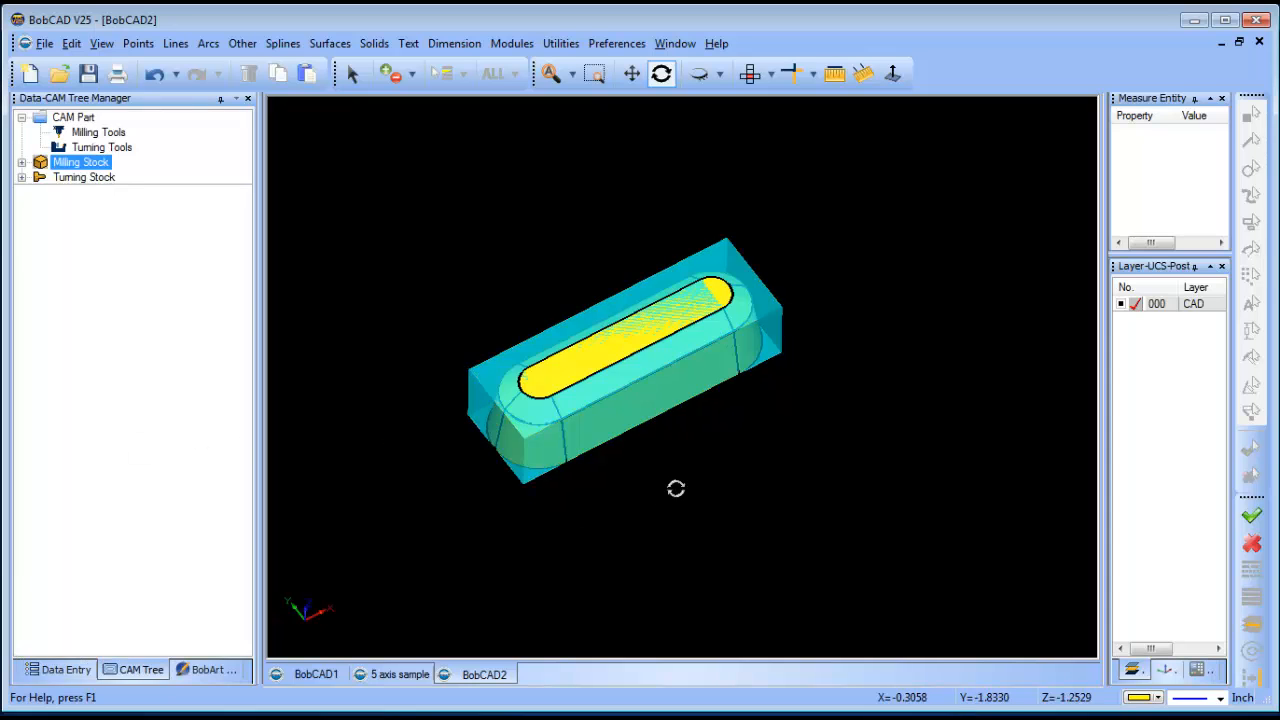
mouse_move(676, 488)
left_mouse_down()
mouse_move(652, 474)
mouse_move(662, 480)
left_mouse_up()
- Raise the Milling Stock transparency so the stock box becomes translucent
right_click(88, 162)
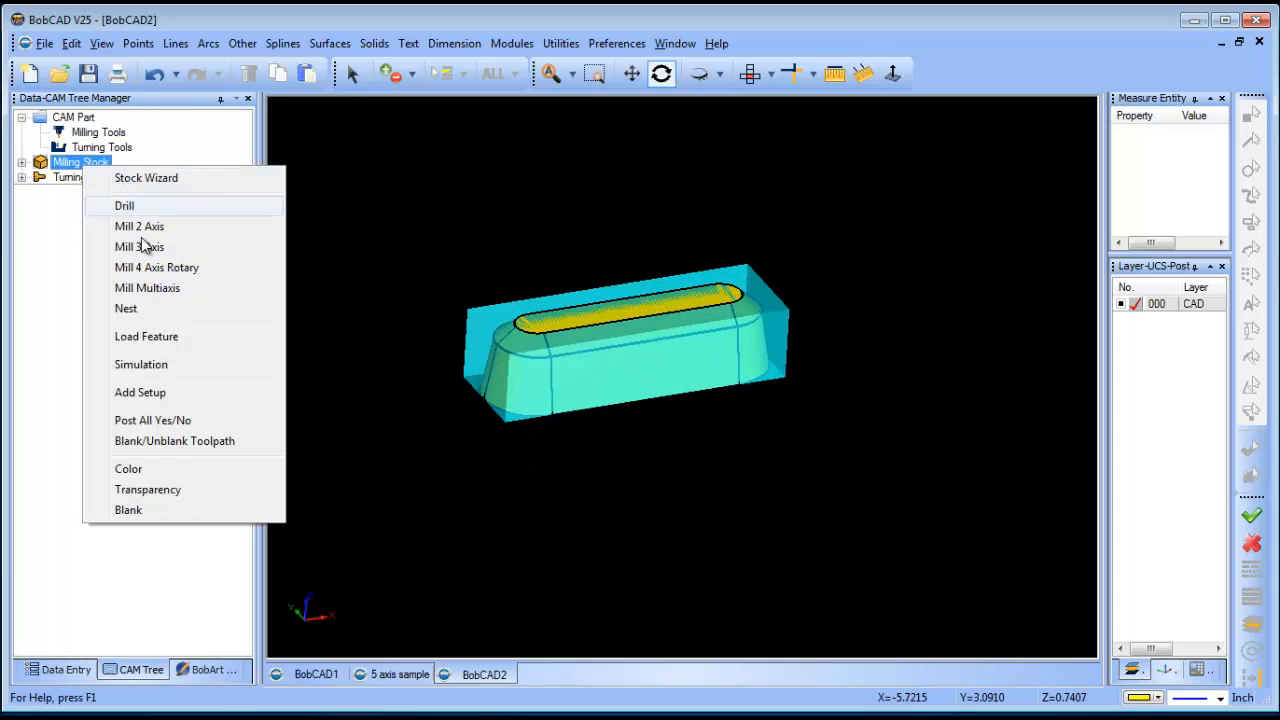
left_click(197, 489)
left_click_drag(598, 371, 727, 371)
left_click(812, 368)
left_click_drag(463, 380, 624, 450)
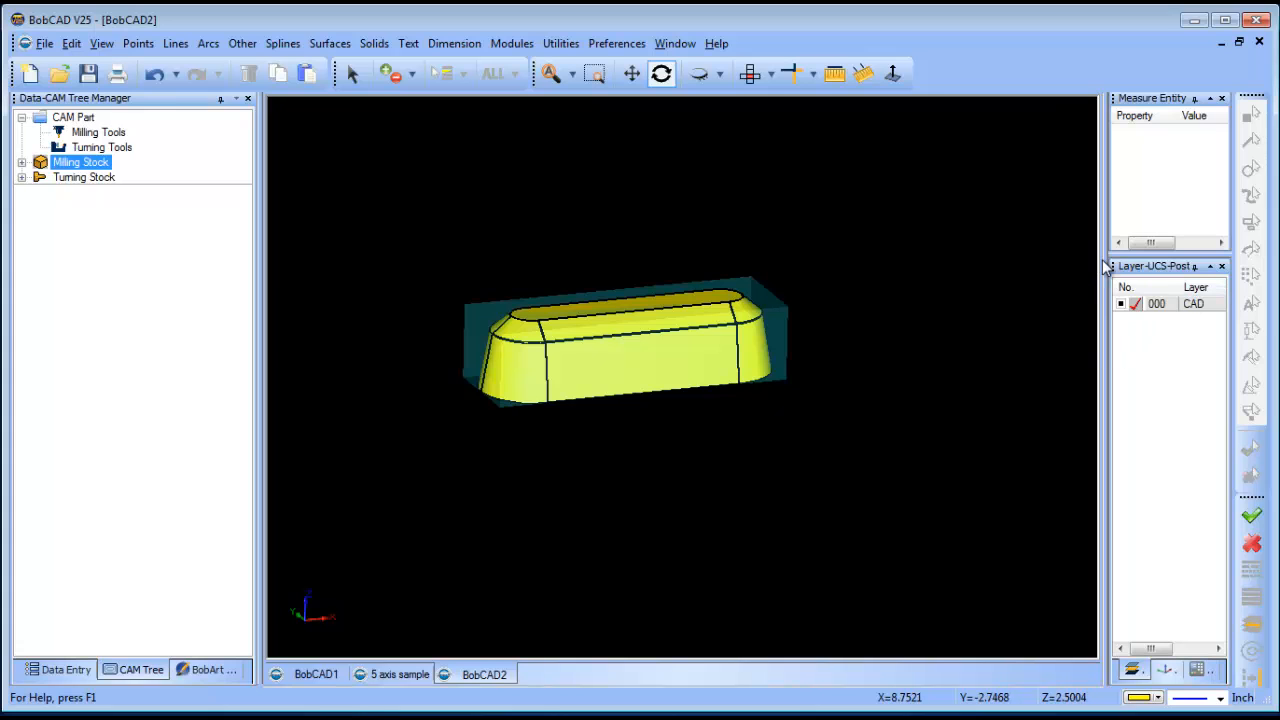
- Add a new layer 001 in the Layer manager
left_click_drag(1106, 266, 1018, 262)
right_click(1060, 304)
left_click(1068, 316)
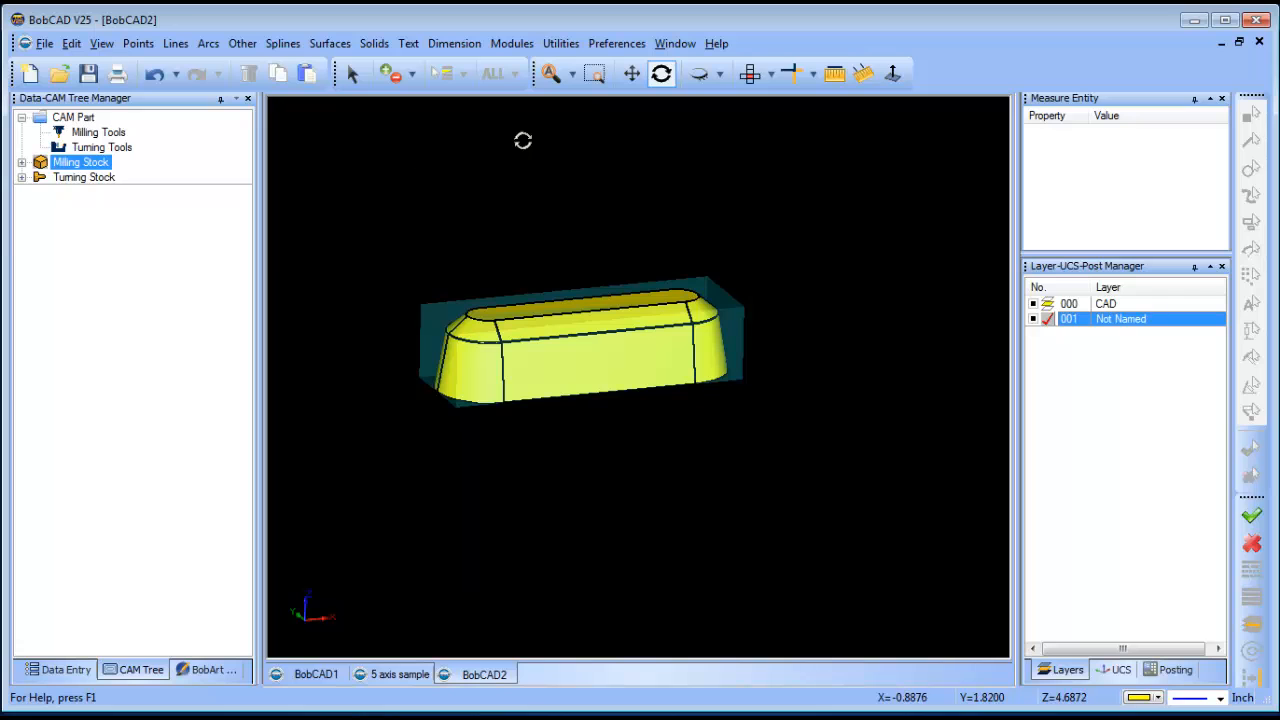
left_click(561, 43)
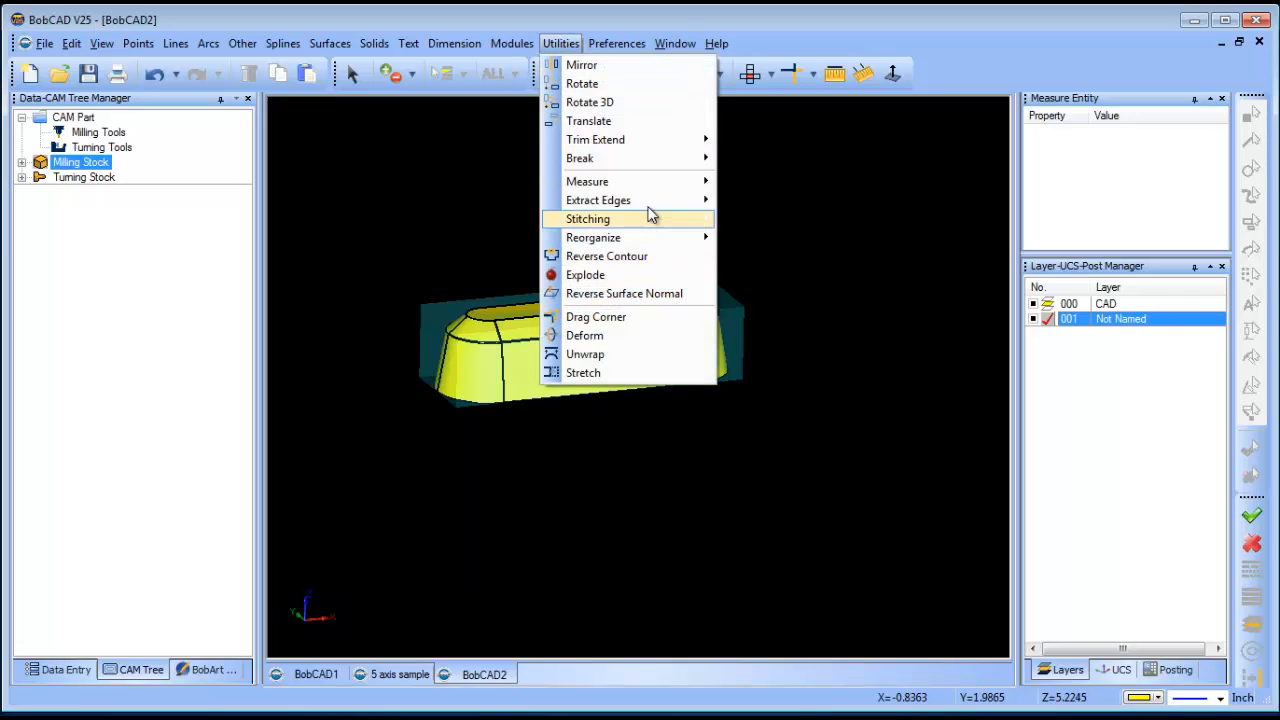
- Extract the top front and back long edges and left top arc with Extract Single Edge
mouse_move(620, 197)
left_click(752, 200)
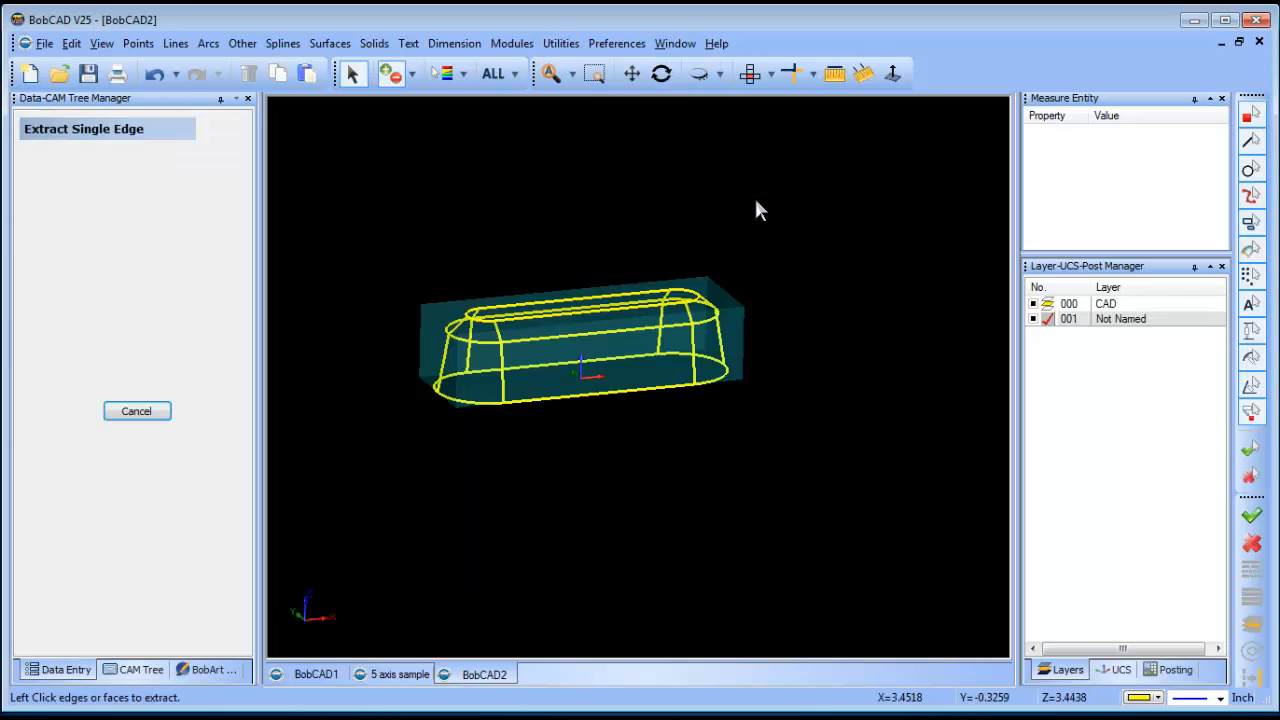
left_click(603, 343)
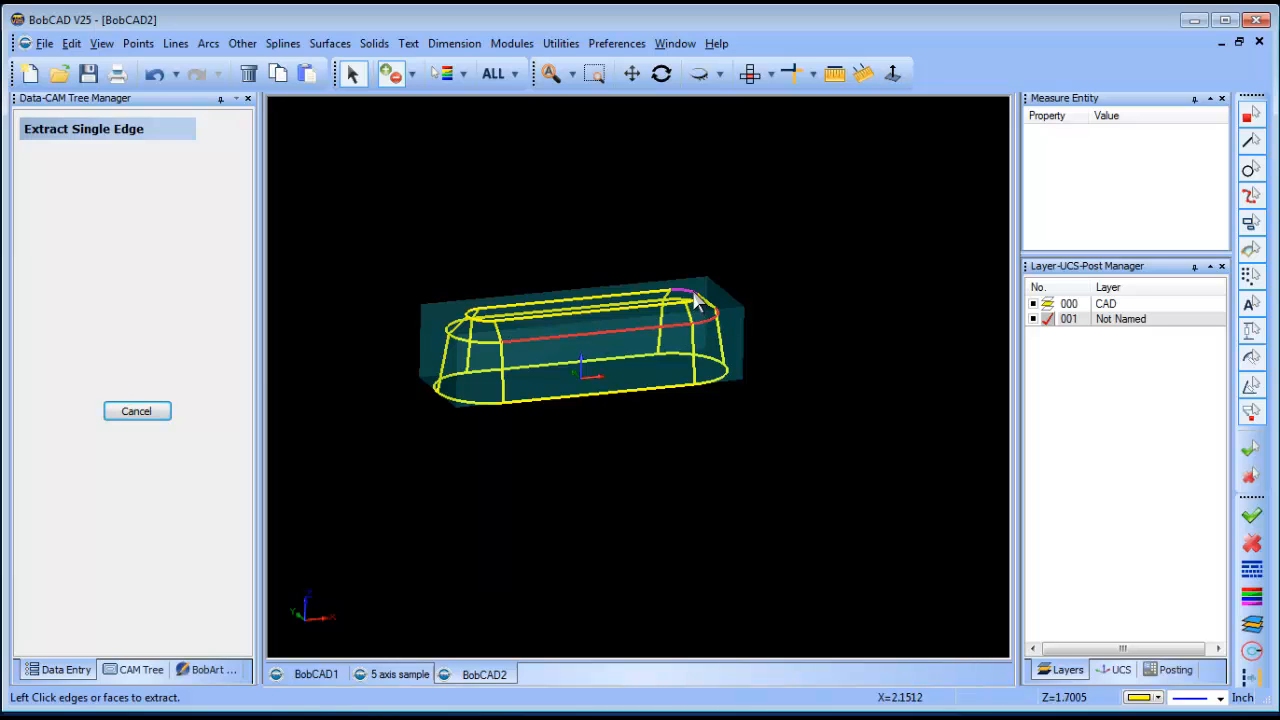
scroll(691, 297, "up", 3)
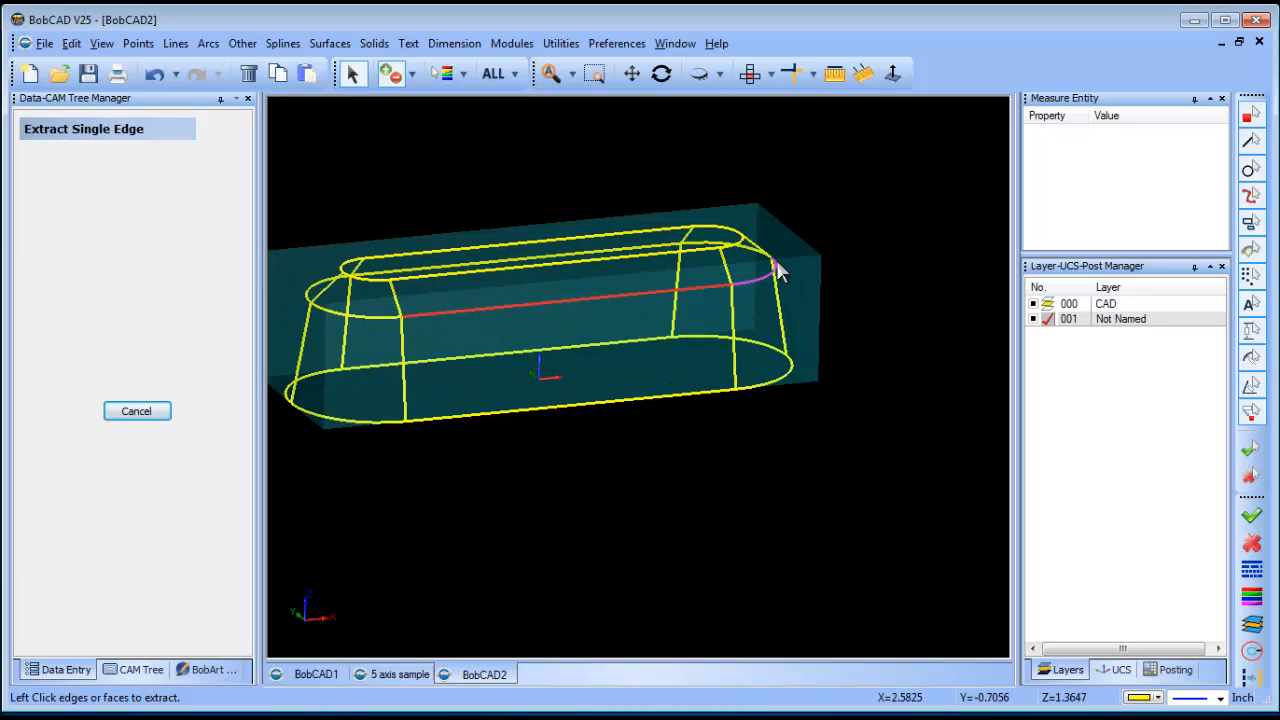
left_click(626, 250)
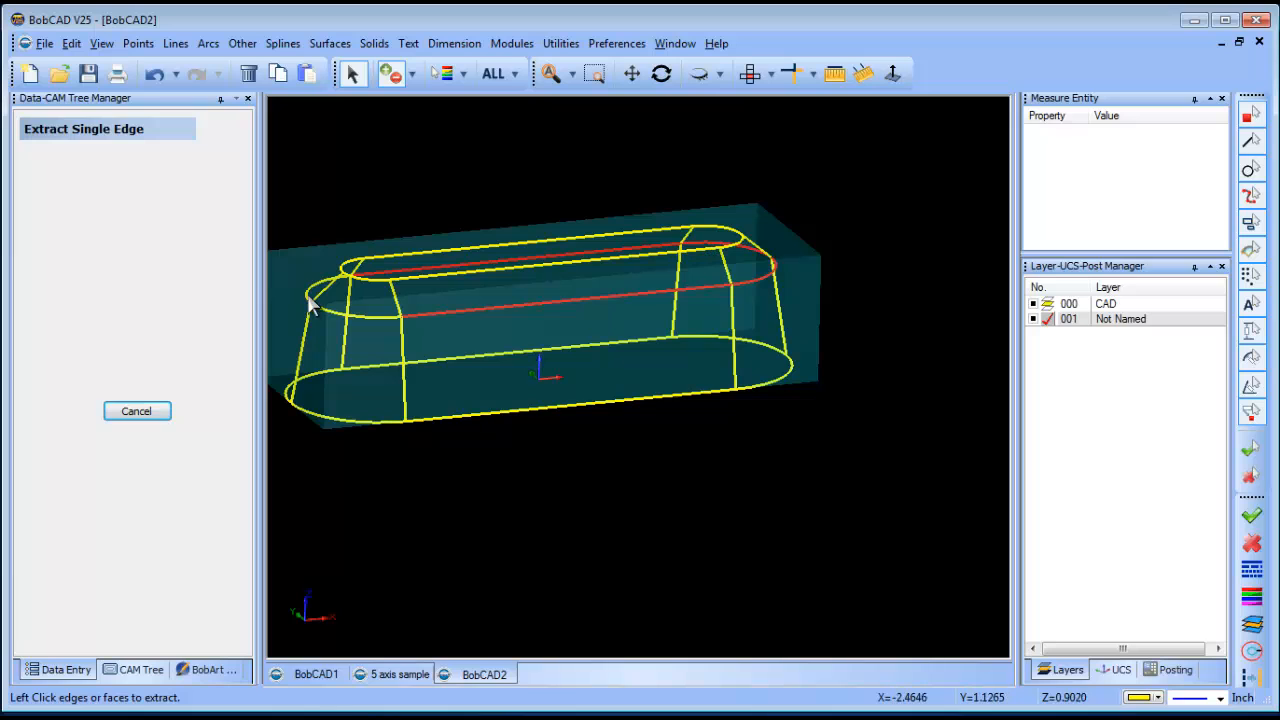
left_click(336, 318)
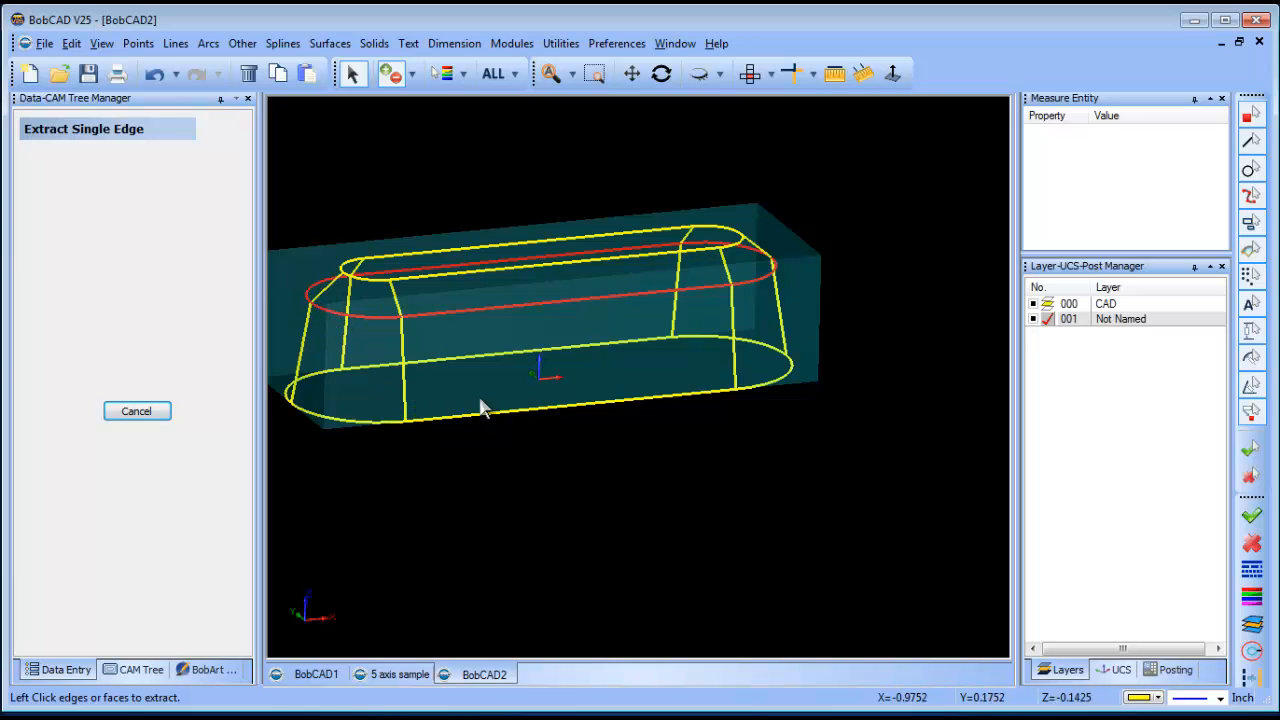
- Extract the bottom front and back edges and both bottom arcs, then end the command
left_click(712, 391)
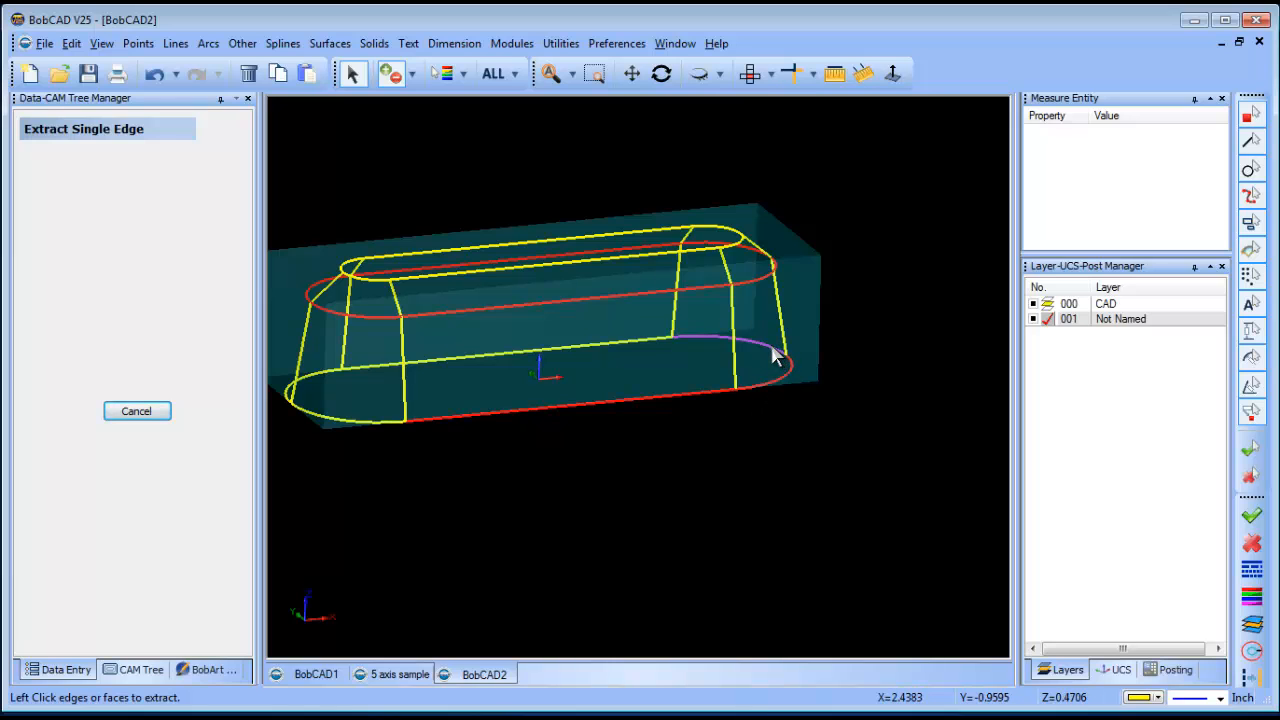
left_click(778, 352)
left_click(475, 358)
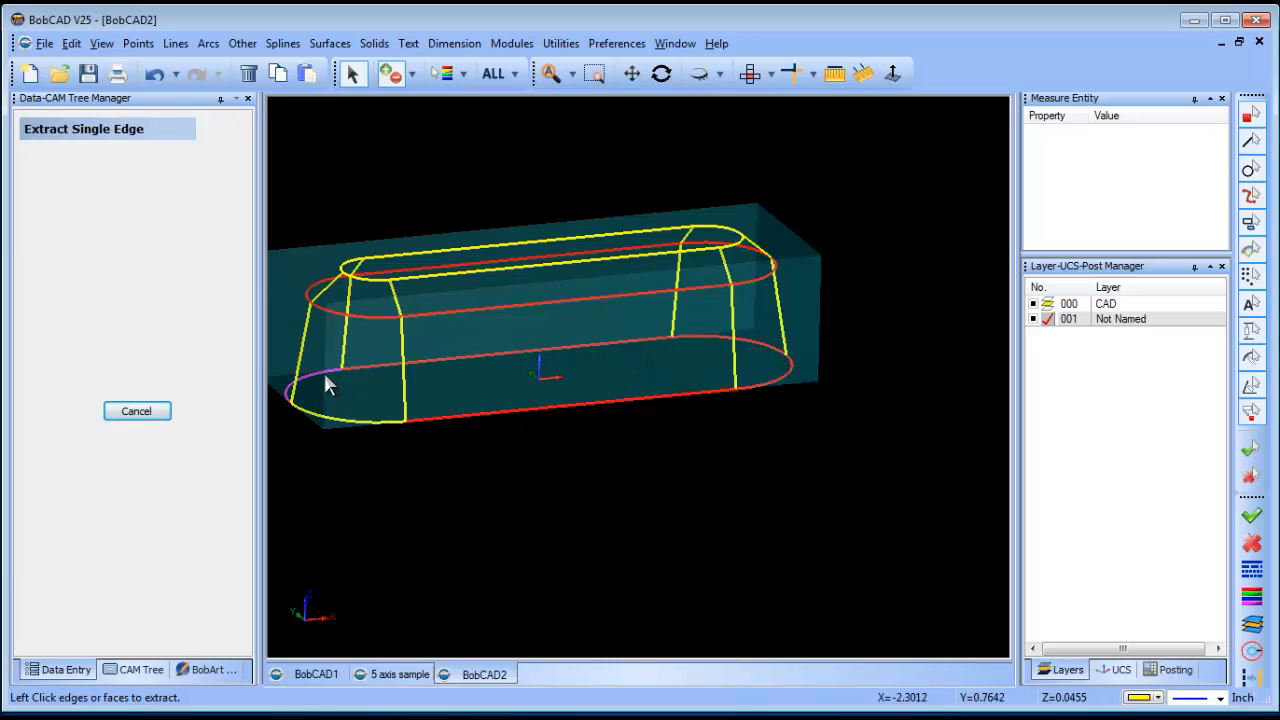
left_click(323, 371)
left_click(327, 420)
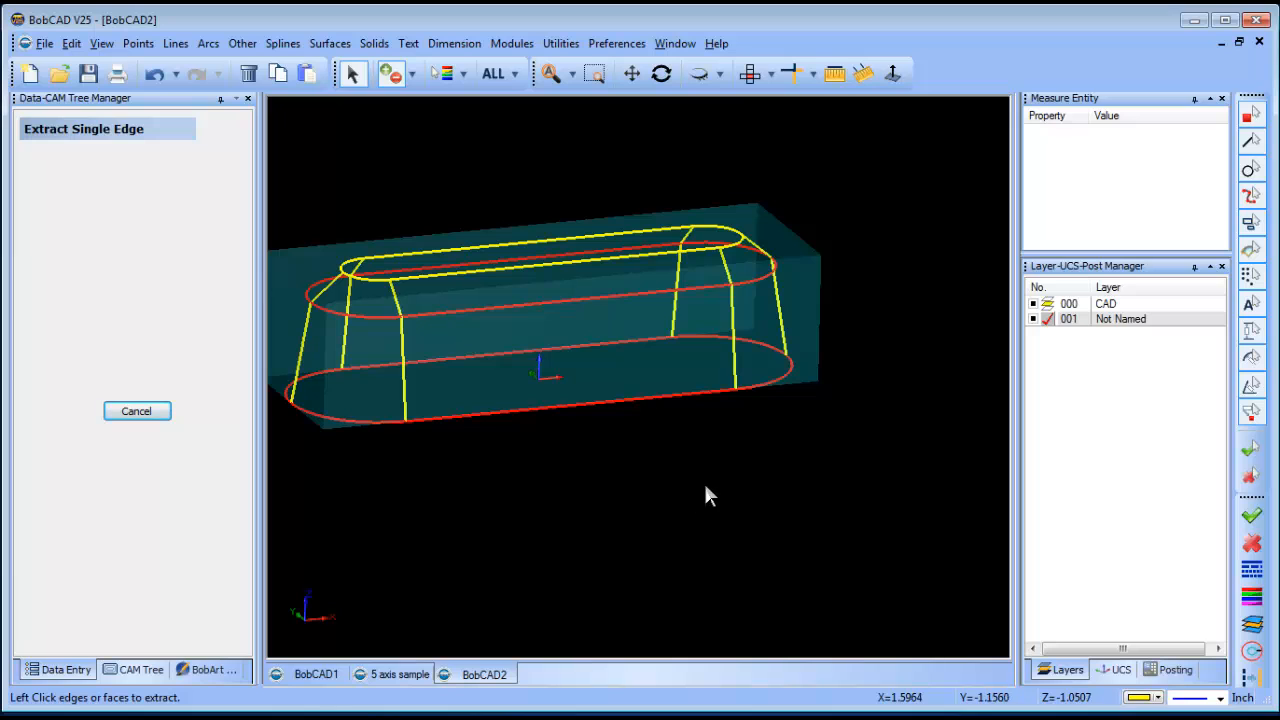
left_click(705, 486)
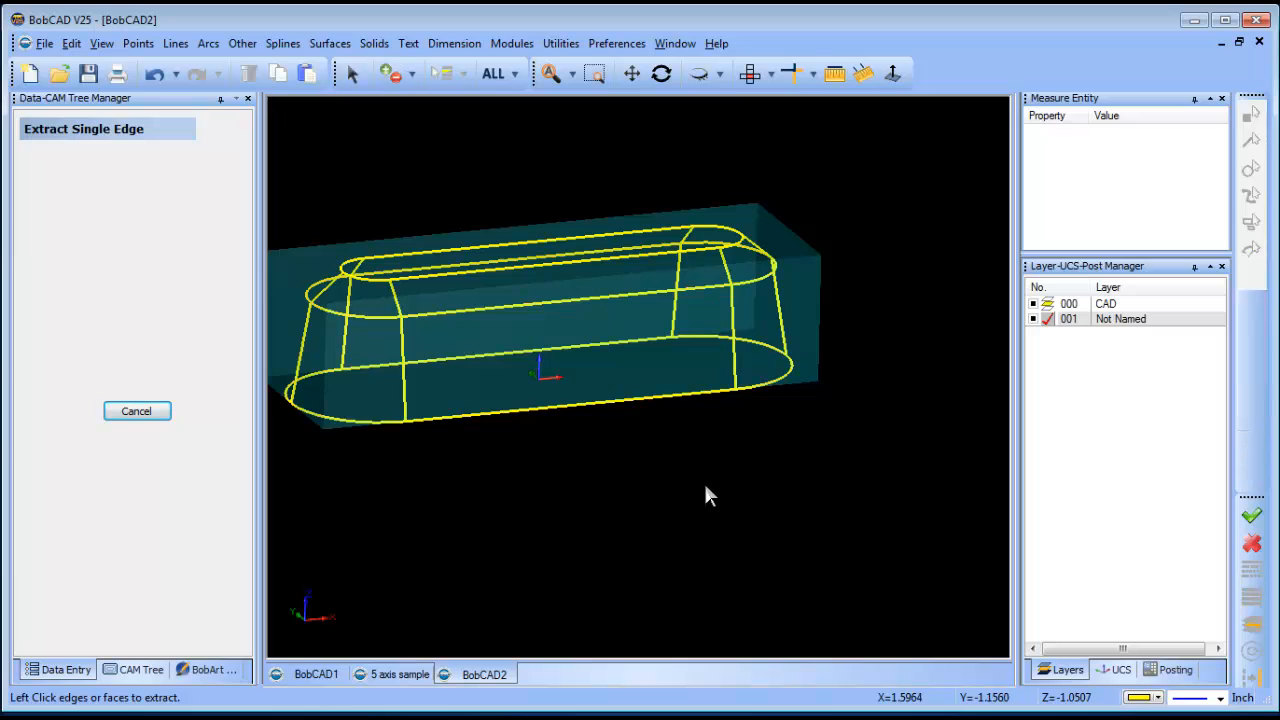
right_click(916, 313)
left_click(960, 392)
- Hide the CAD layer 000 and show the CAM tree
left_click(1033, 303)
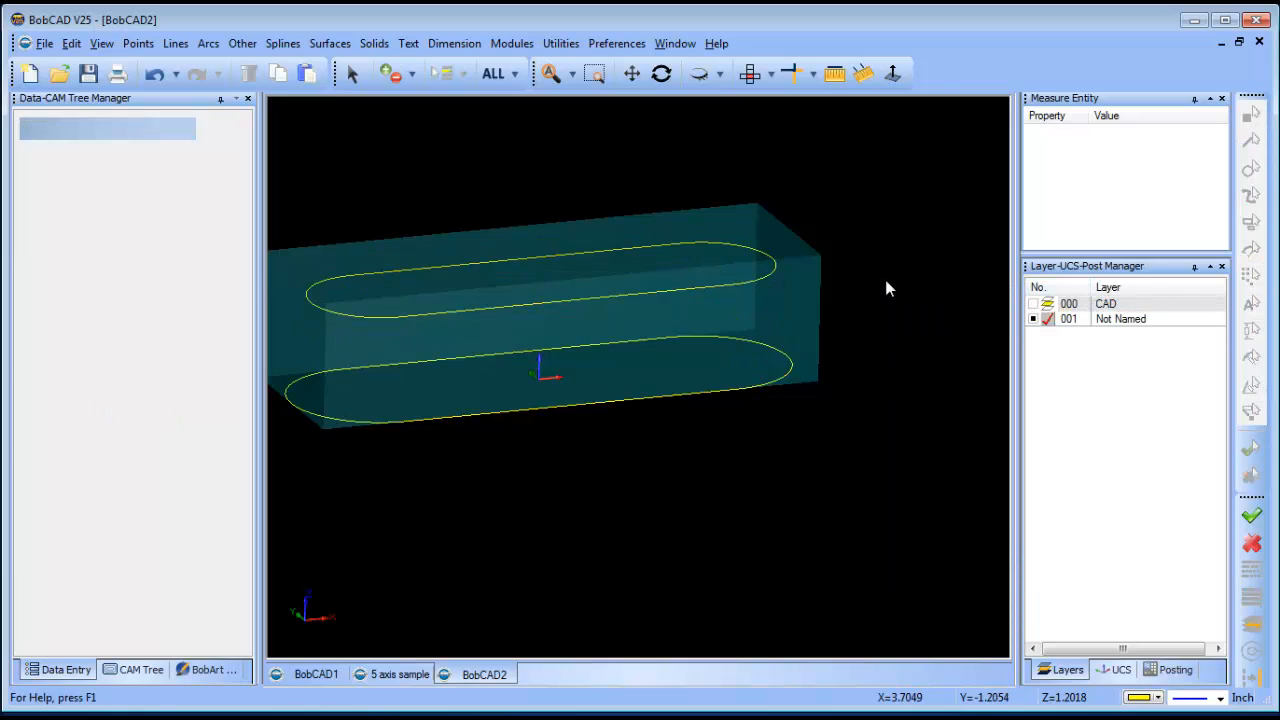
scroll(884, 289, "down", 3)
left_click(118, 669)
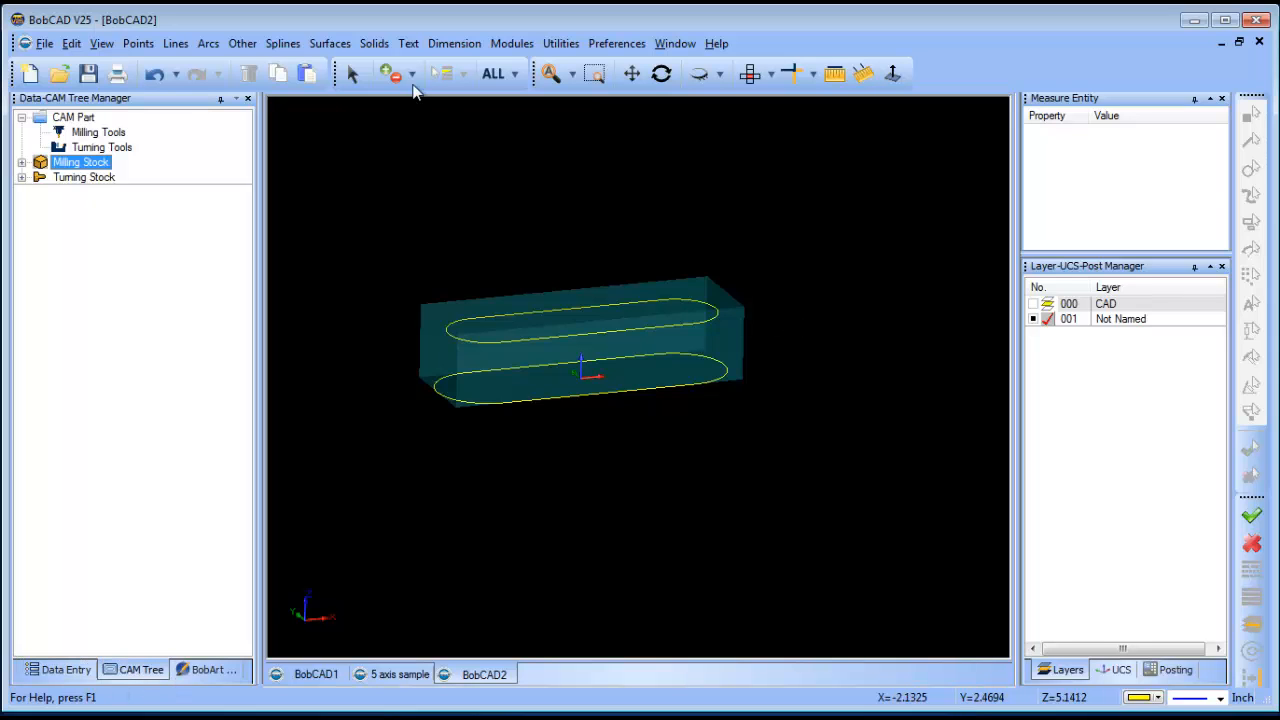
- Recolour both box-selected slot curves purple via Modify Attributes, then clear the selection
left_click(352, 75)
left_click_drag(356, 223, 743, 446)
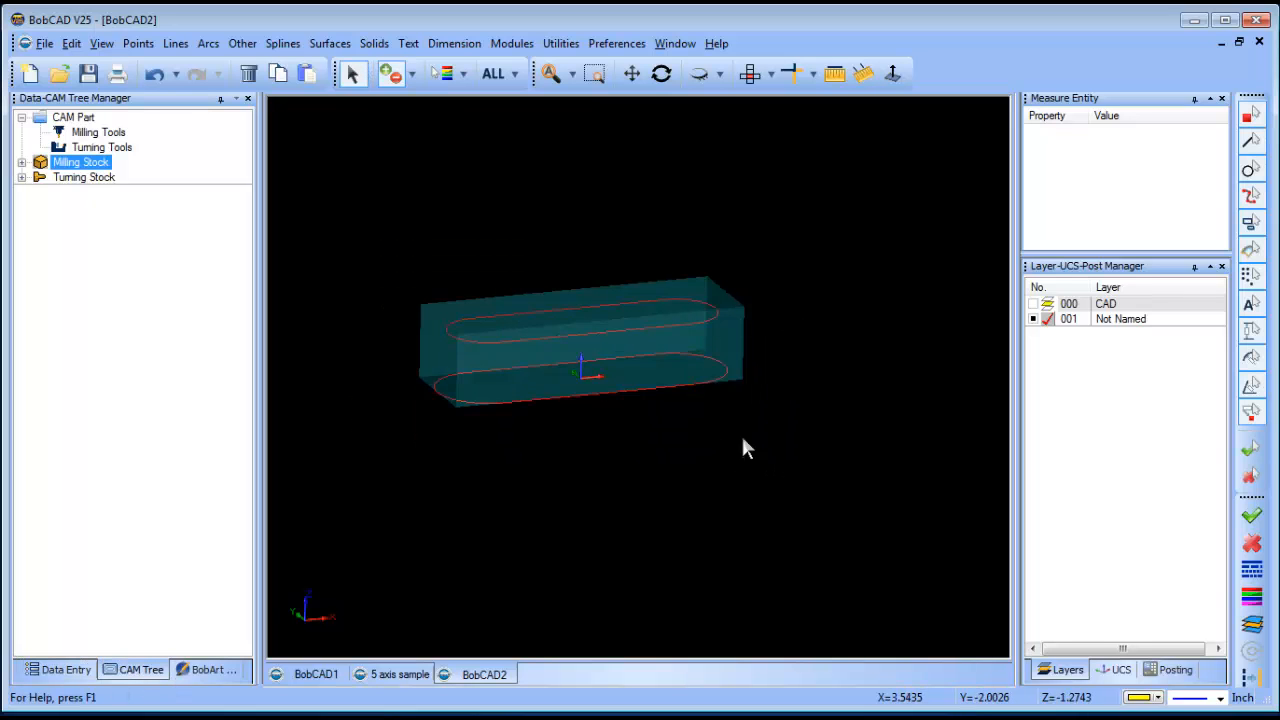
right_click(429, 178)
mouse_move(580, 338)
left_click(660, 340)
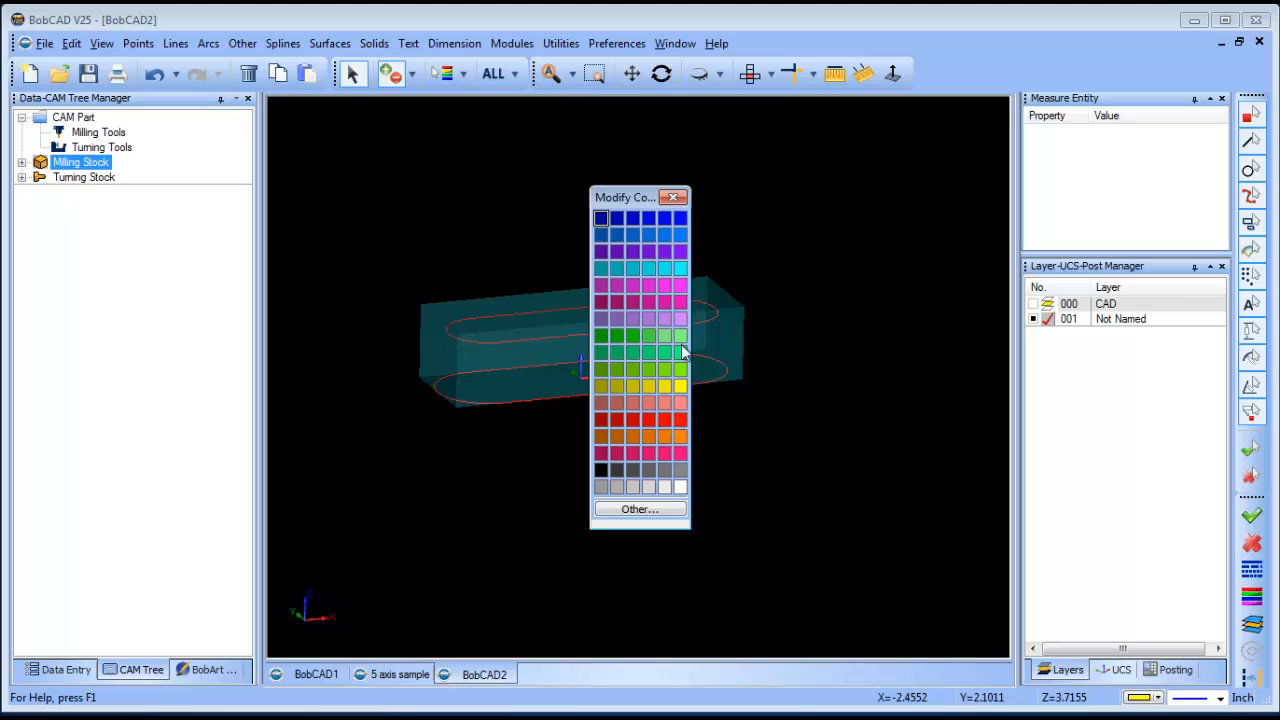
left_click(682, 250)
right_click(734, 220)
left_click(792, 246)
scroll(557, 373, "up", 3)
middle_click_drag(507, 458, 533, 460)
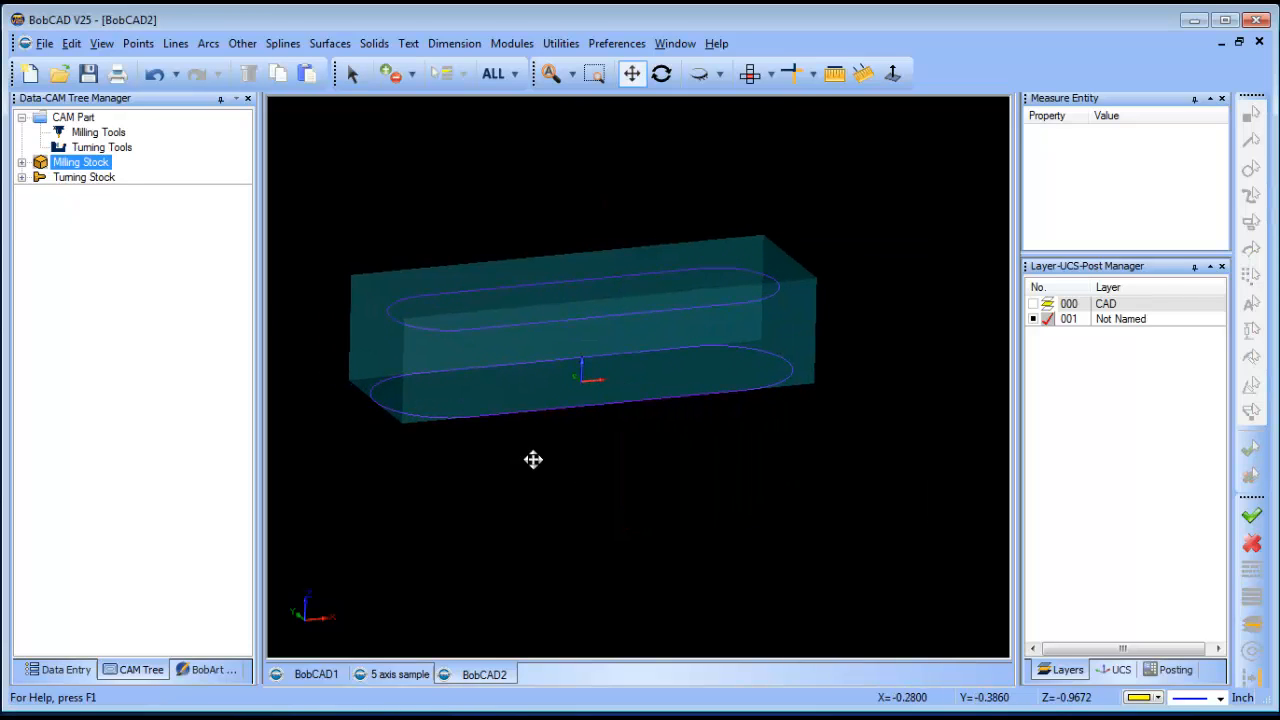
- Add a Mill Multiaxis feature to Machine Setup - 1 with Surface > Morph between 2 curves, then select Rough
left_click(22, 162)
right_click(118, 222)
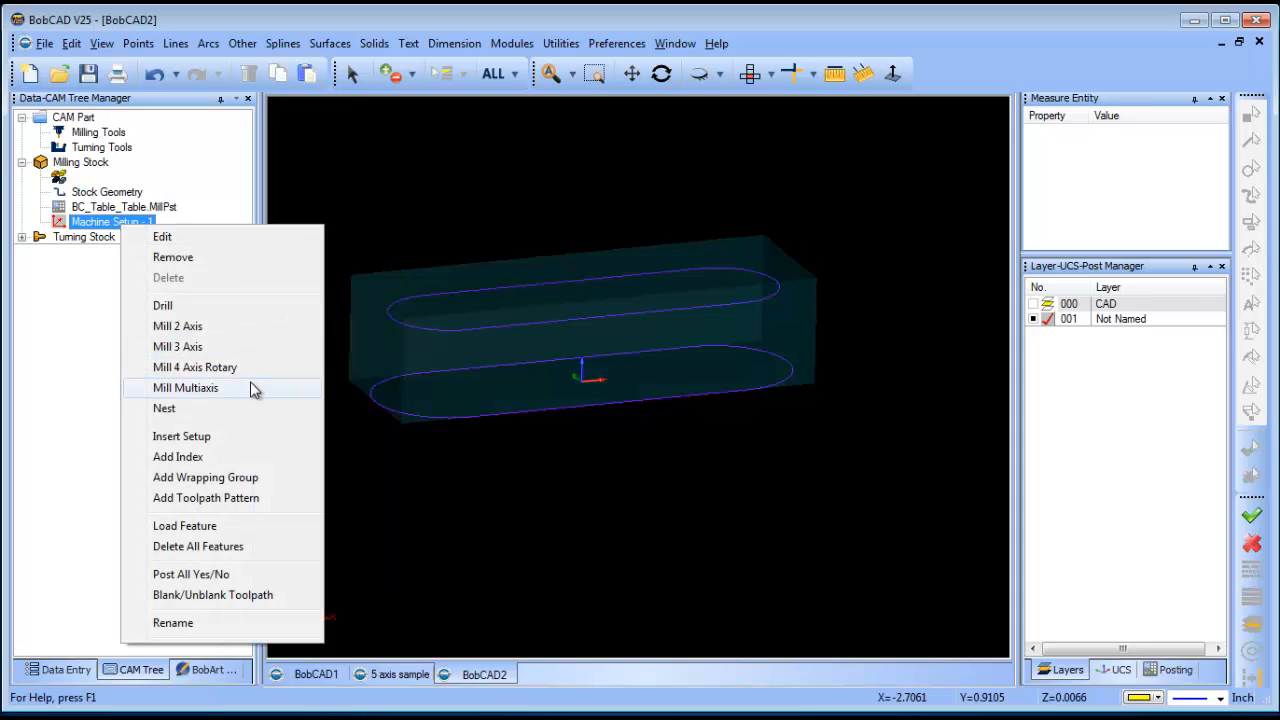
left_click(190, 388)
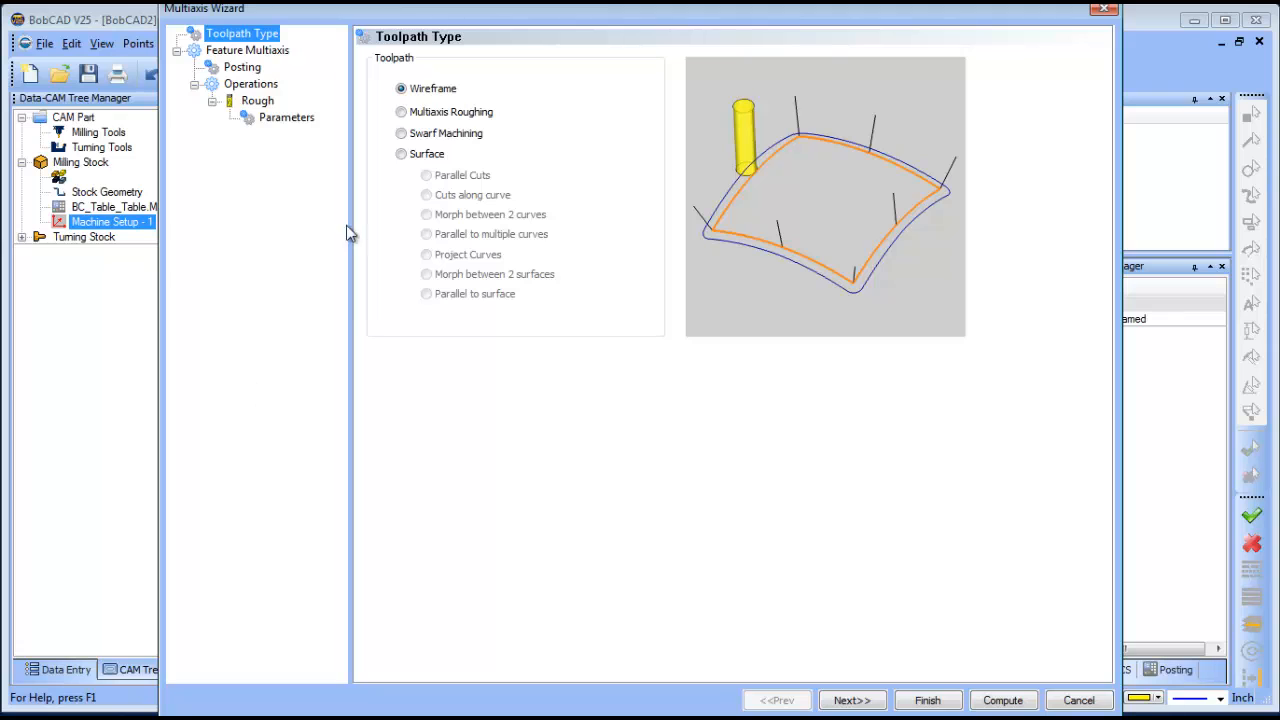
left_click(401, 154)
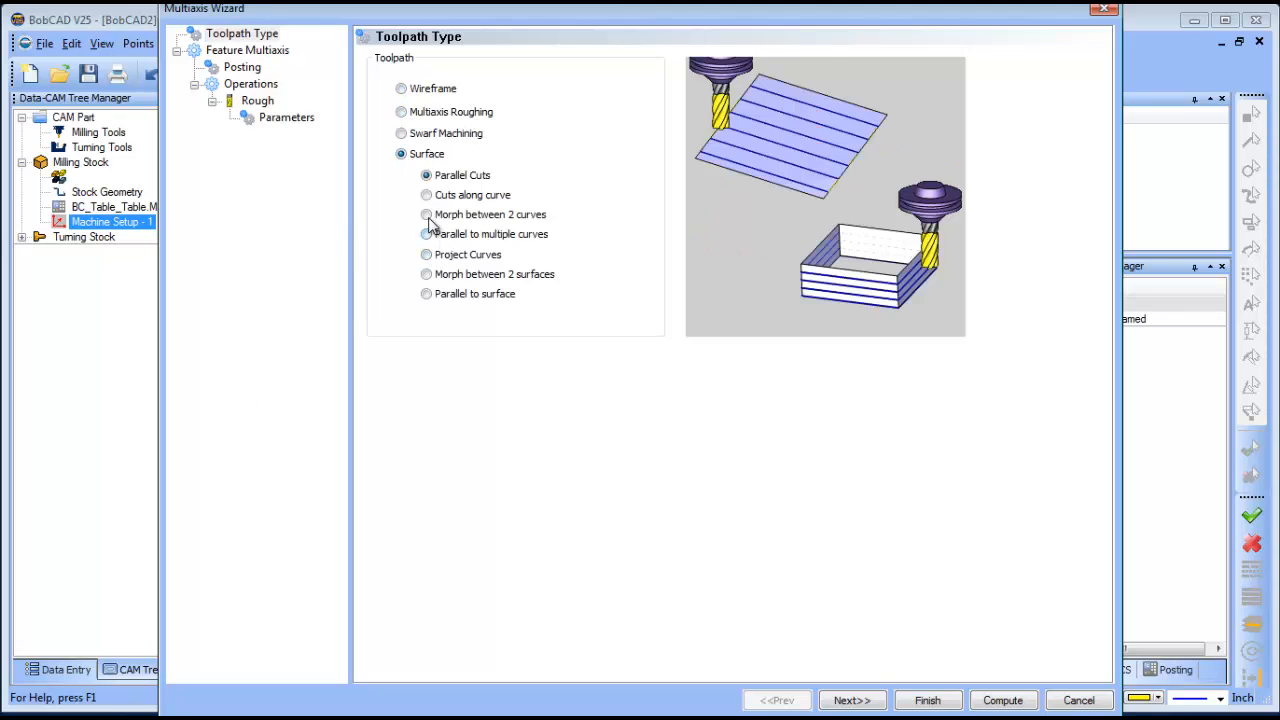
left_click(427, 215)
left_click(246, 103)
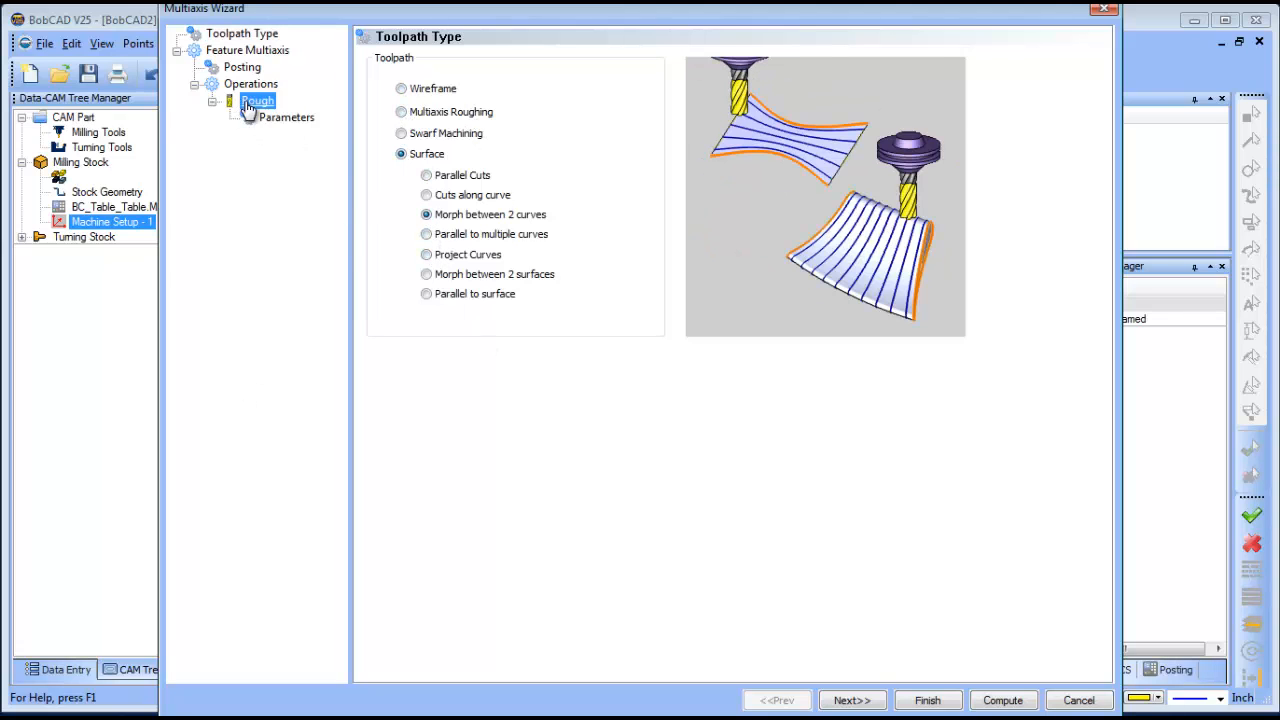
- Add TAPERED tool 259 from the tool library to the operation's tool crib
left_click(459, 69)
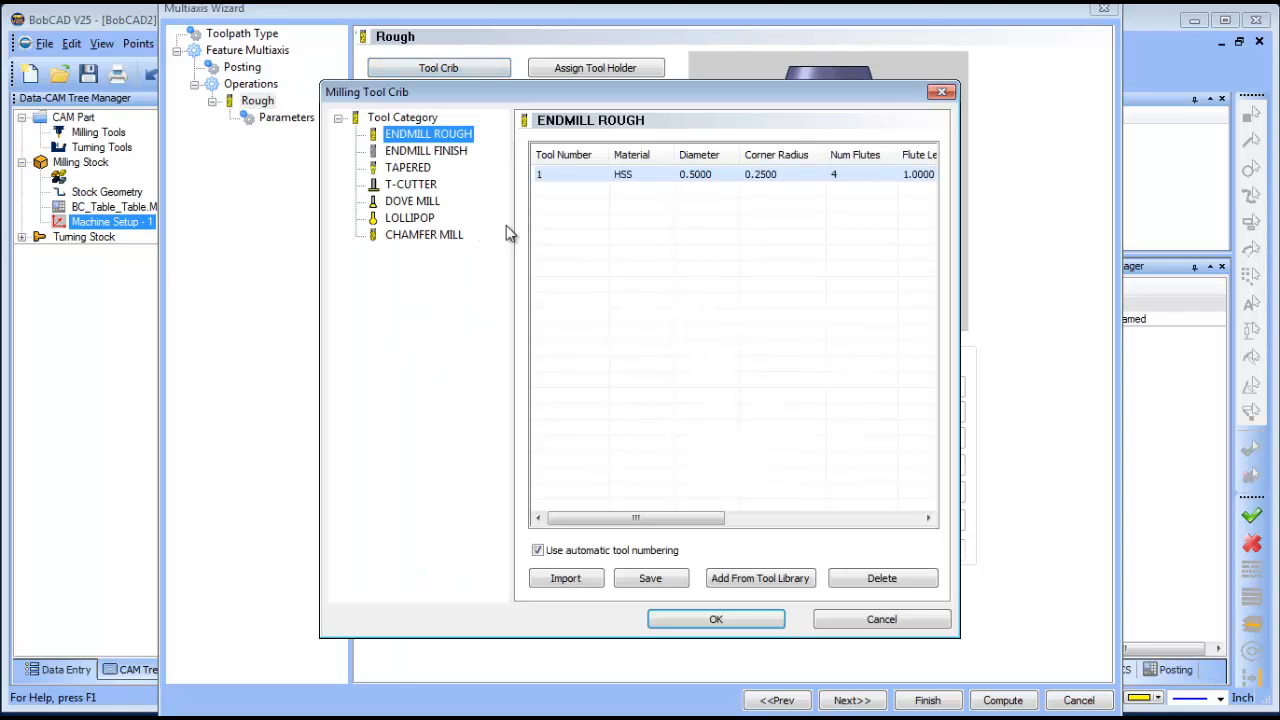
left_click(408, 168)
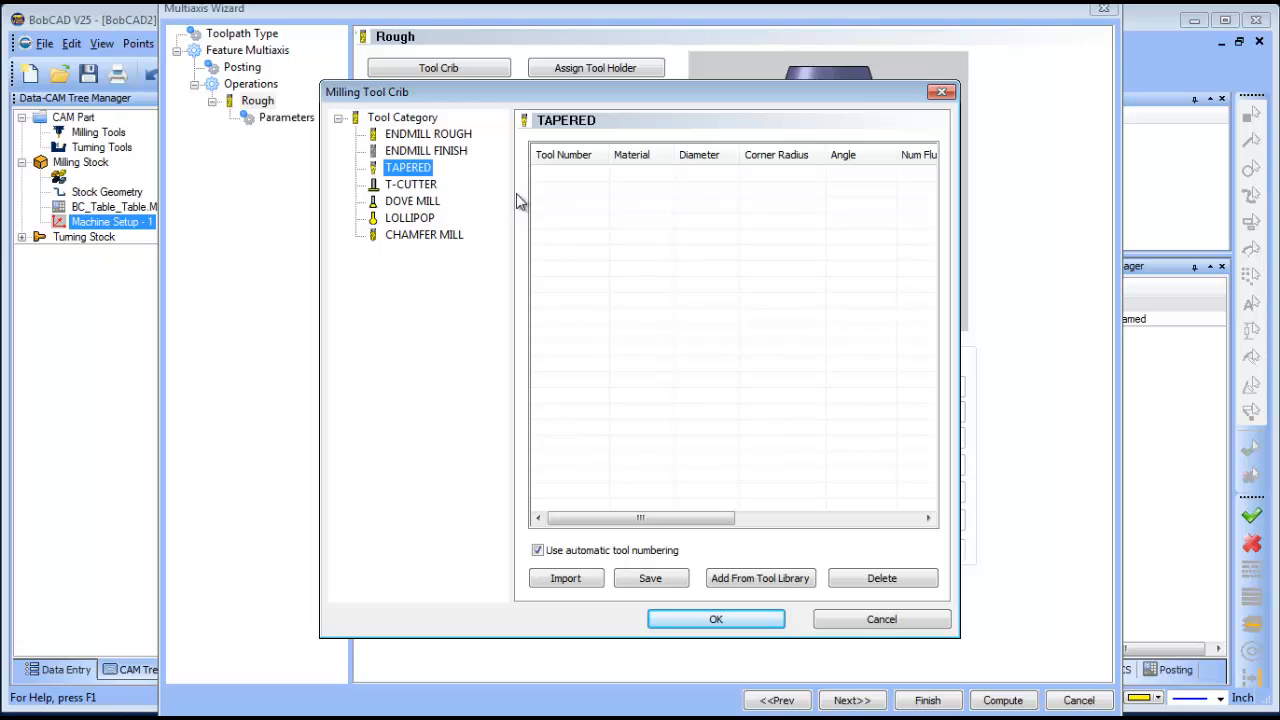
left_click(783, 580)
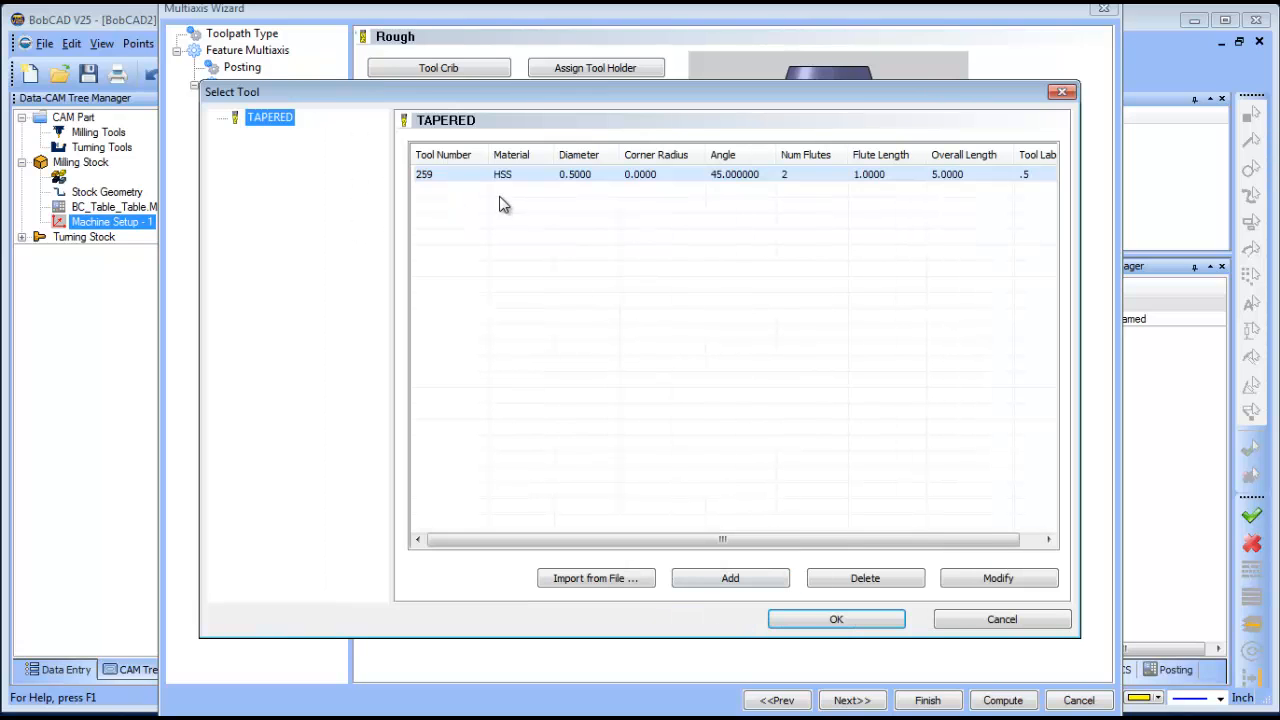
left_click(922, 176)
left_click(835, 621)
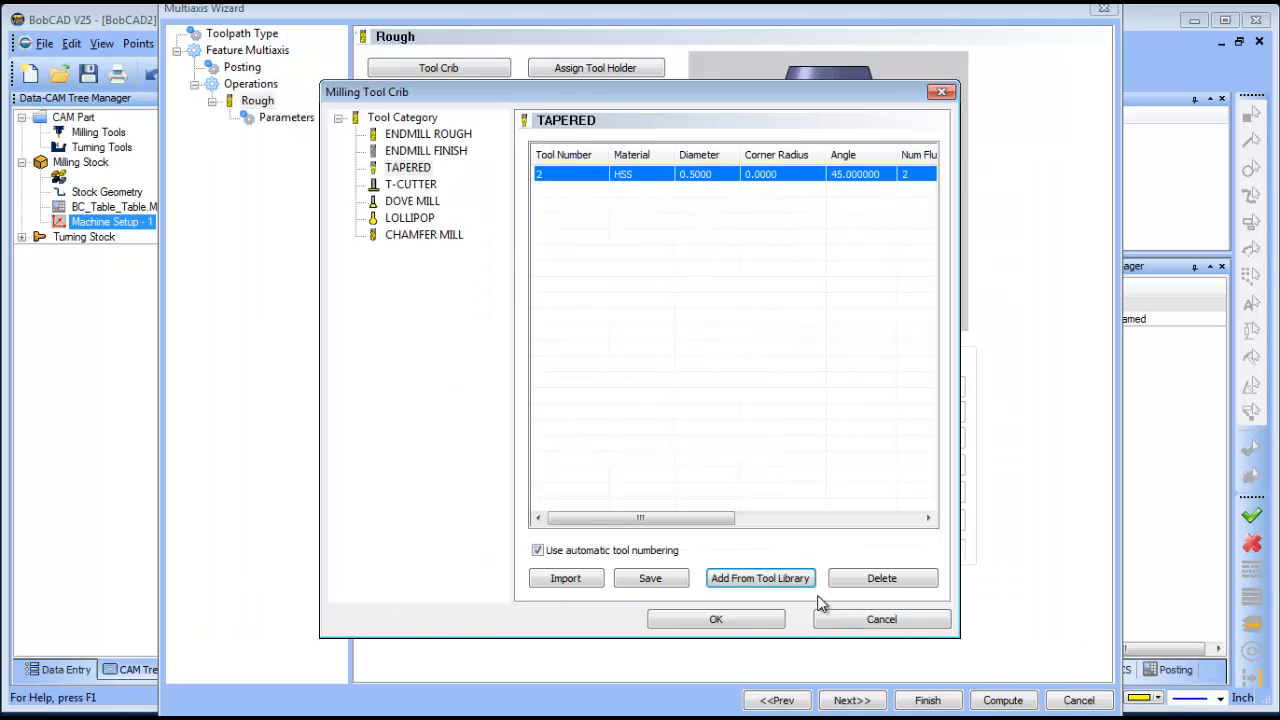
left_click(714, 618)
- Set the taper mill to diameter .375, flute length 2, angle 5°, corner radius .0625, label Sample
left_click_drag(615, 181, 362, 202)
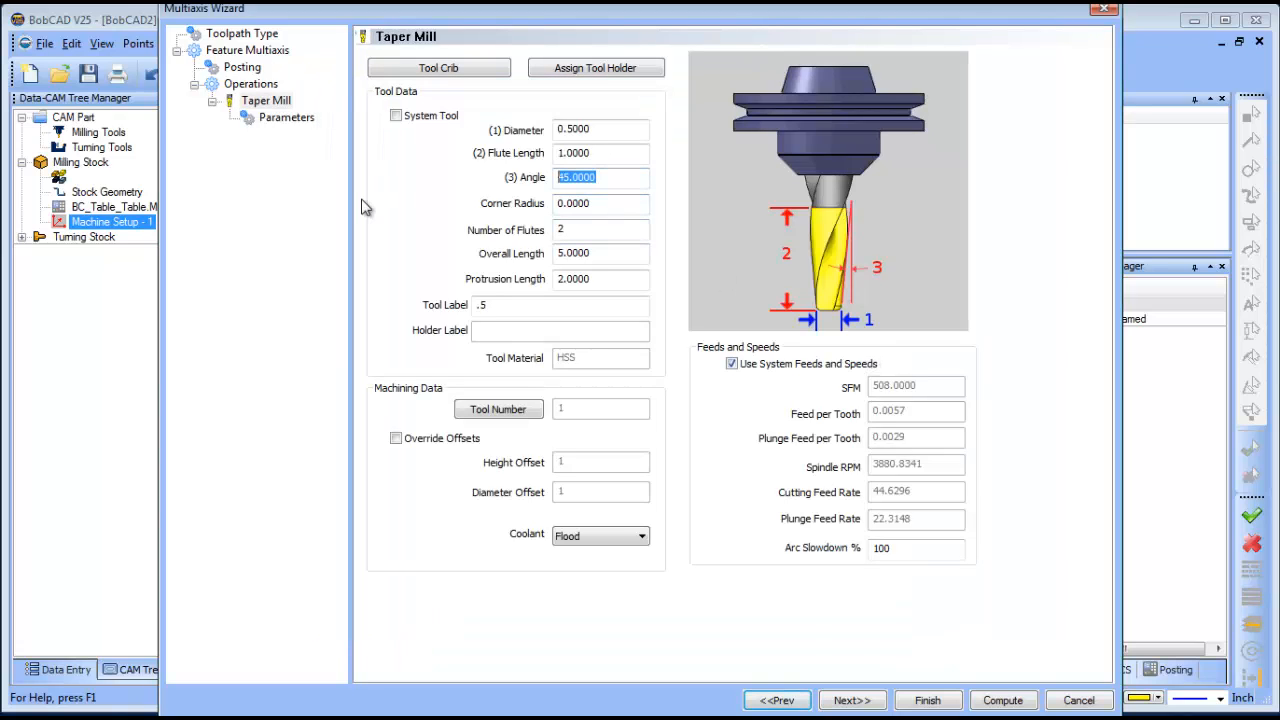
left_click_drag(615, 128, 358, 177)
type(".3")
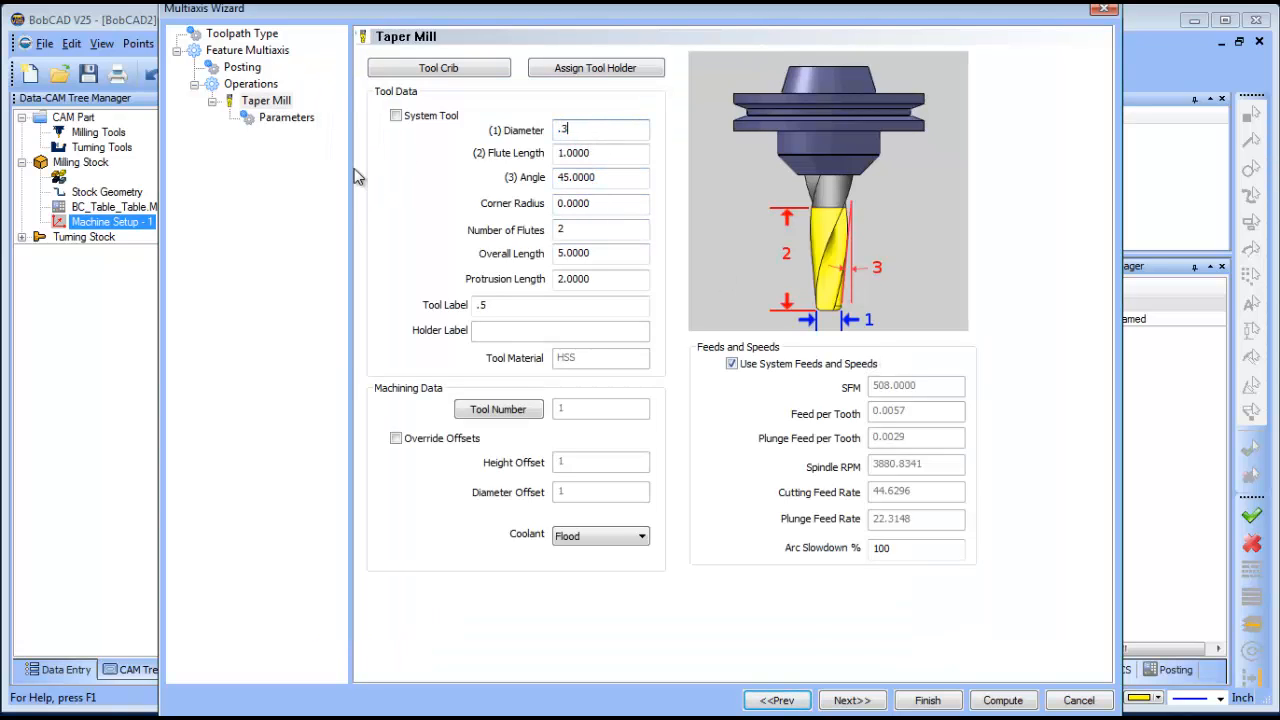
type("75")
key("Tab")
type("2")
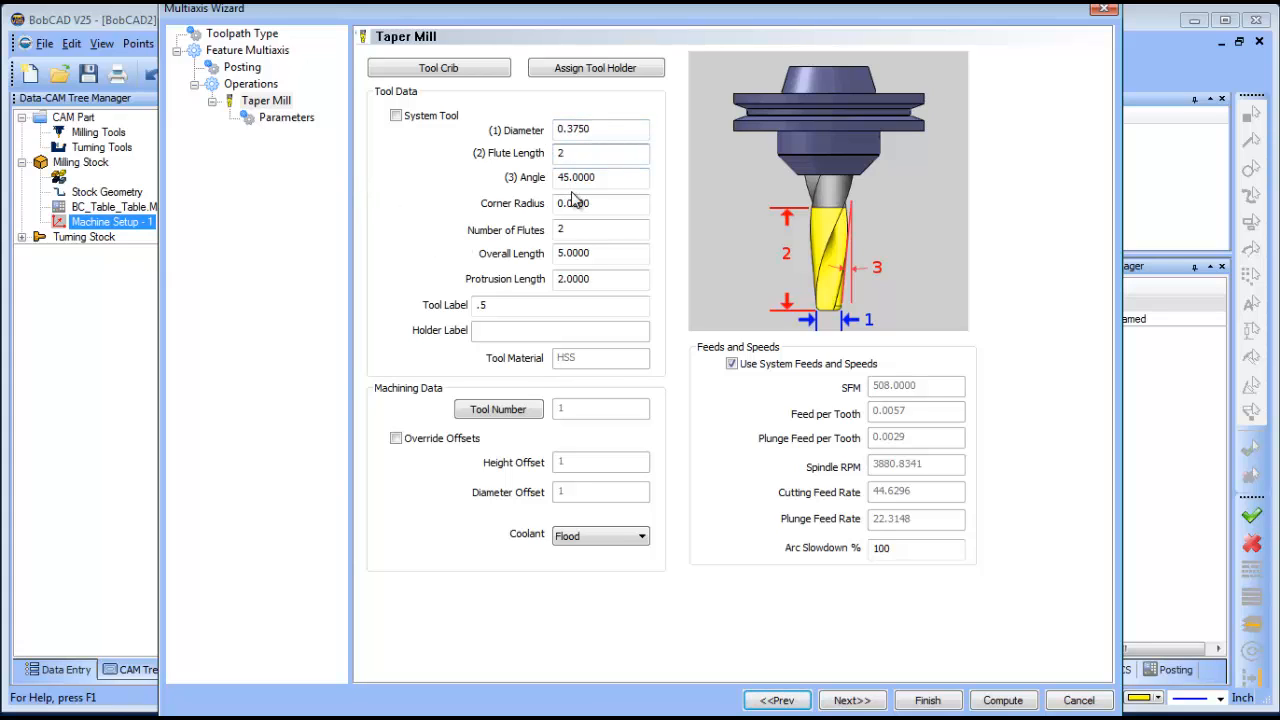
key("Tab")
type("5")
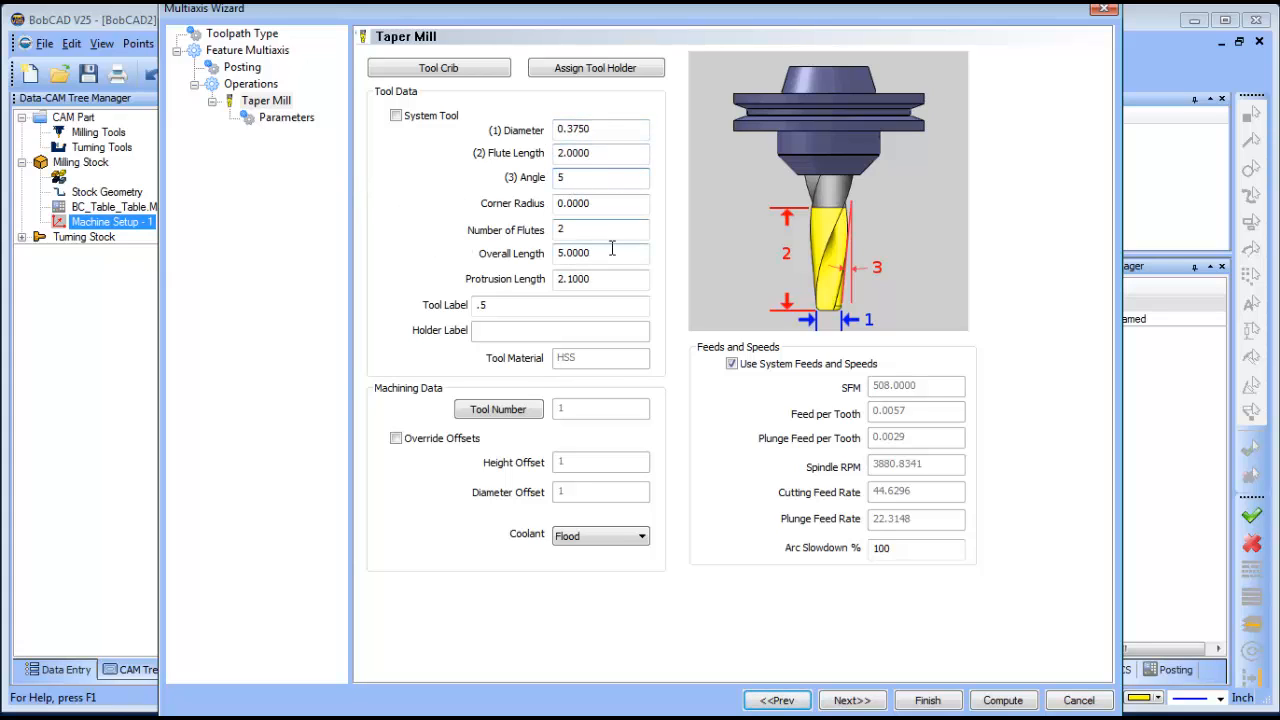
key("Tab")
type(".06")
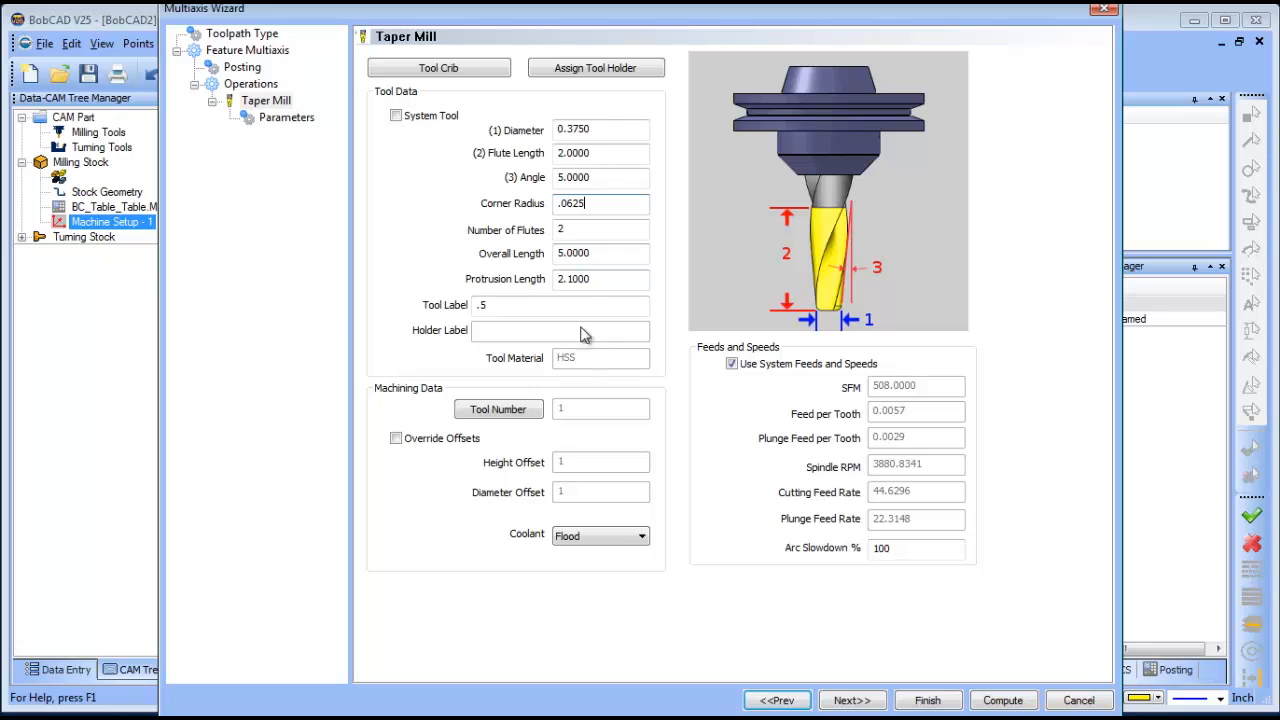
left_click(496, 310)
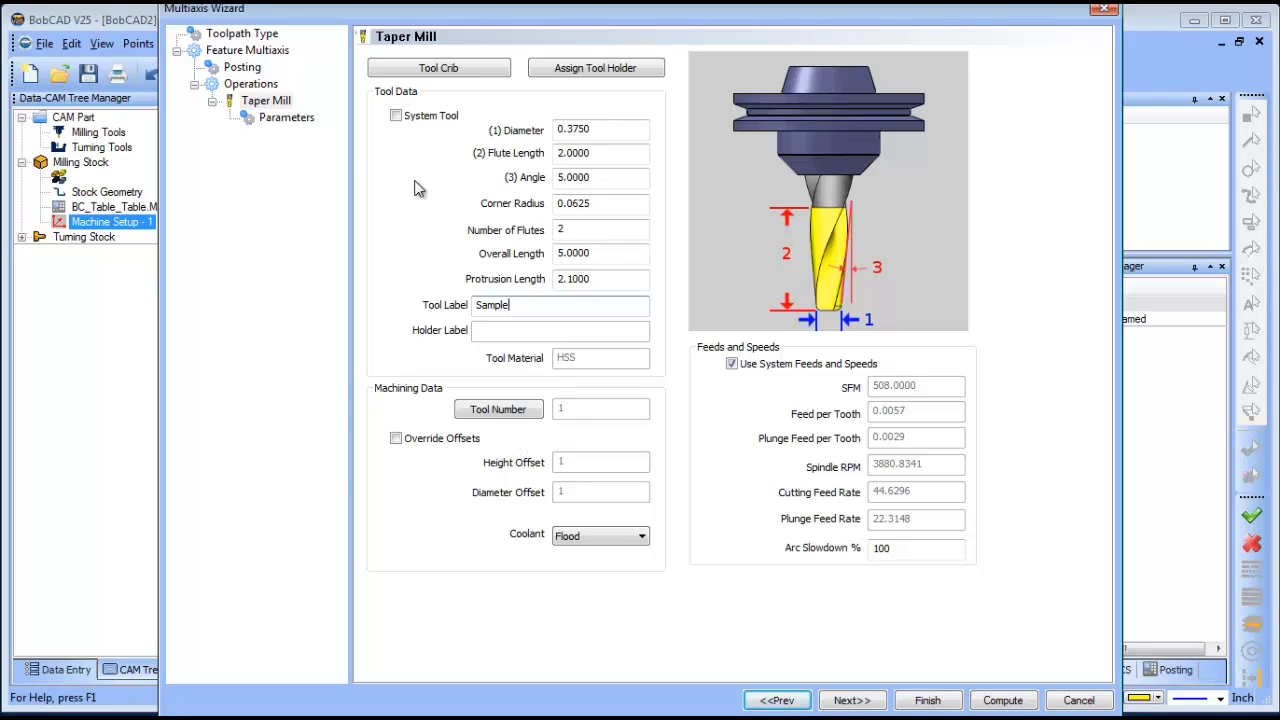
left_click(285, 124)
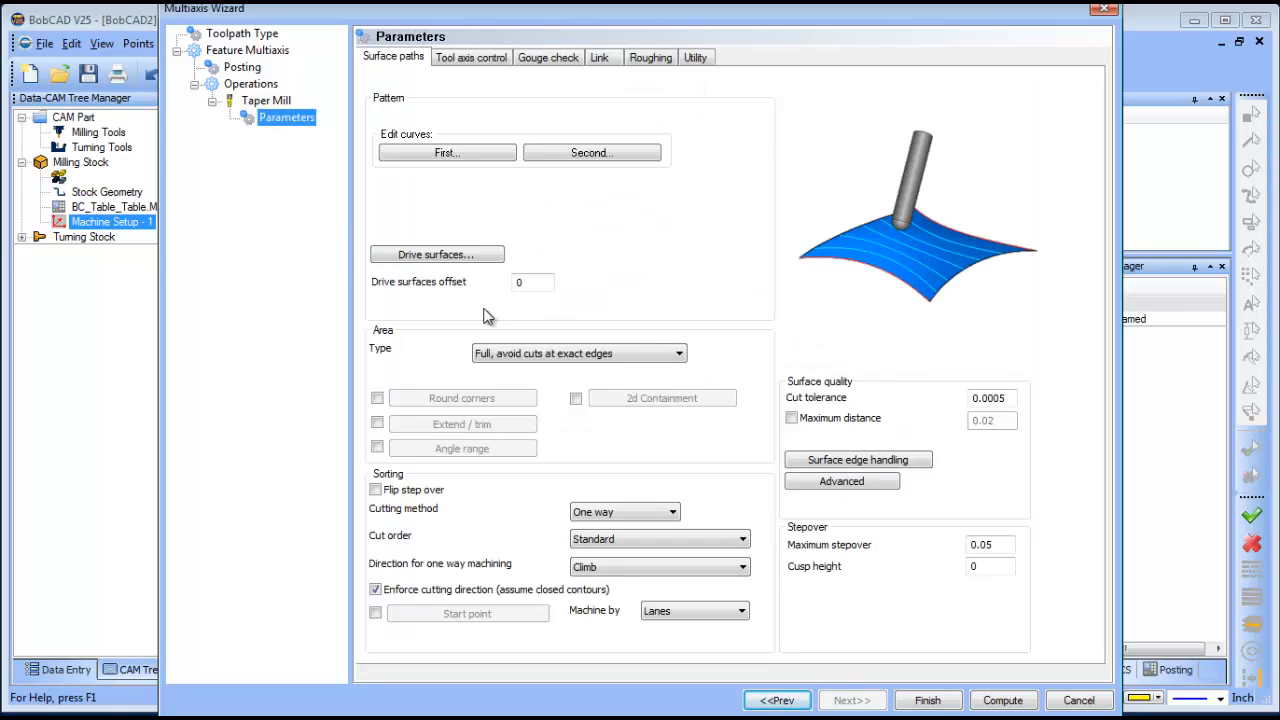
- Pick the upper and lower slot curves as the first and second morph curves
left_click(460, 155)
left_click(603, 280)
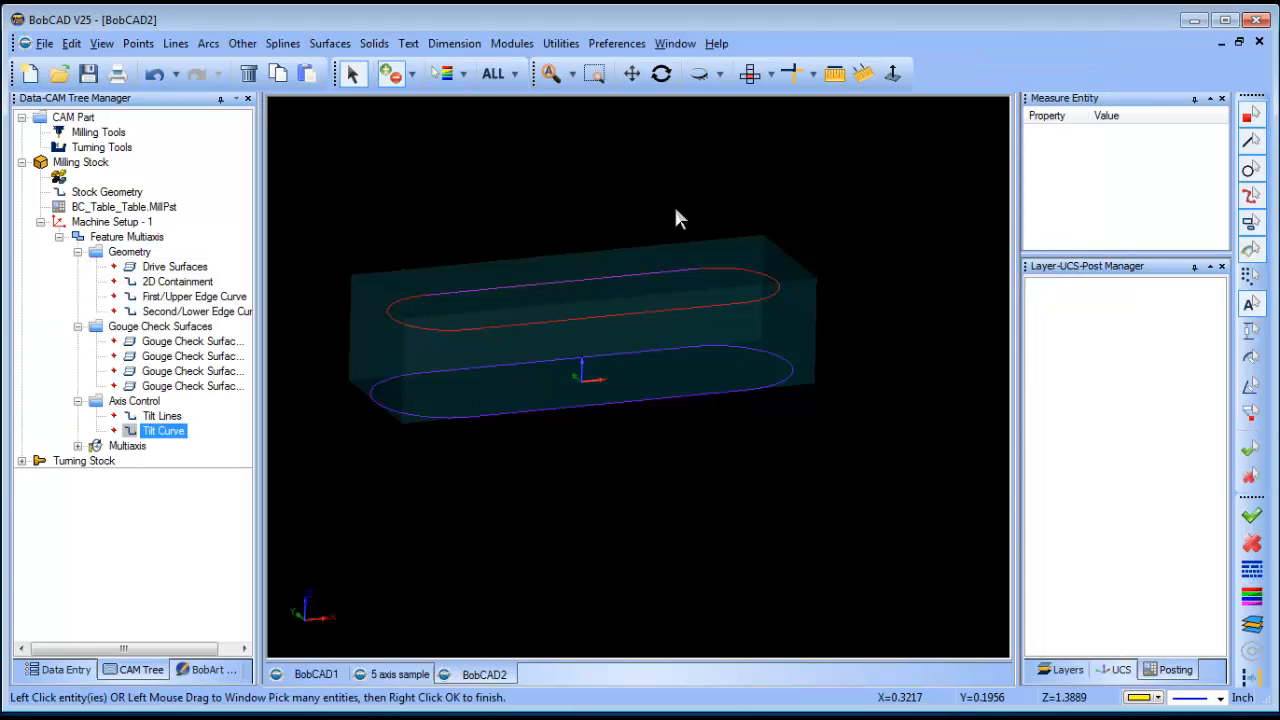
right_click(682, 200)
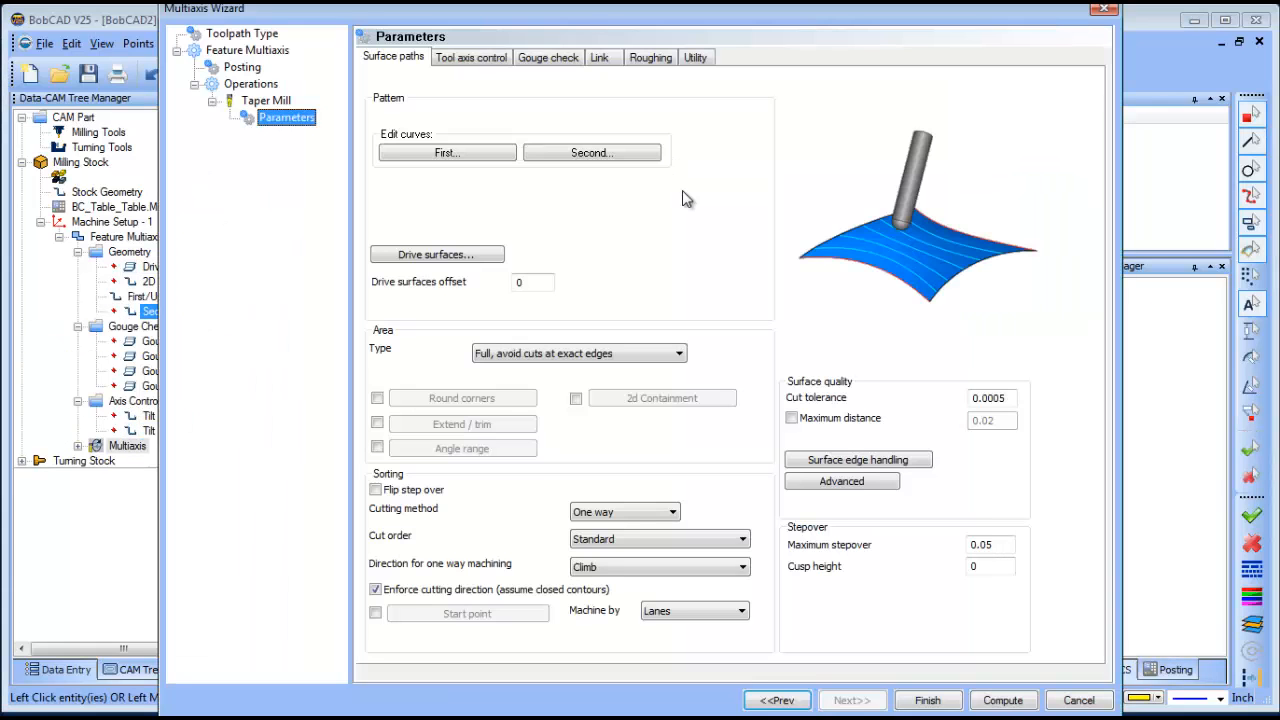
left_click(601, 156)
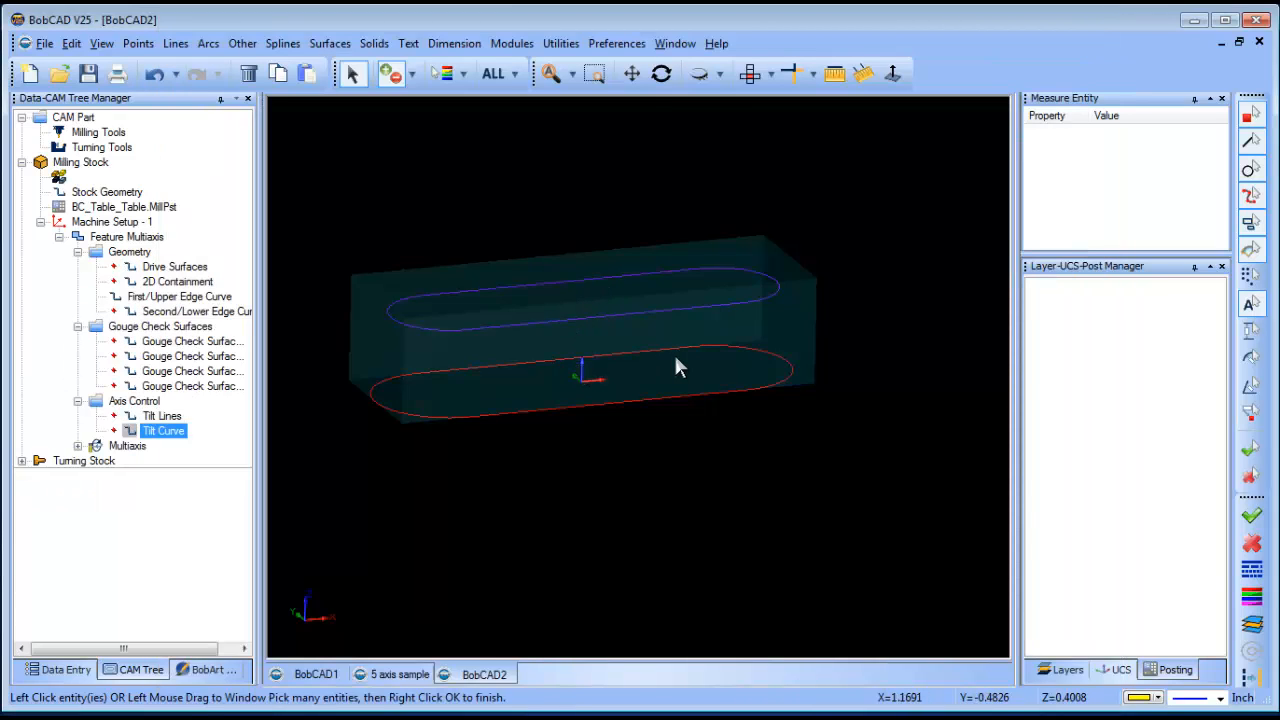
left_click(676, 367)
right_click(677, 366)
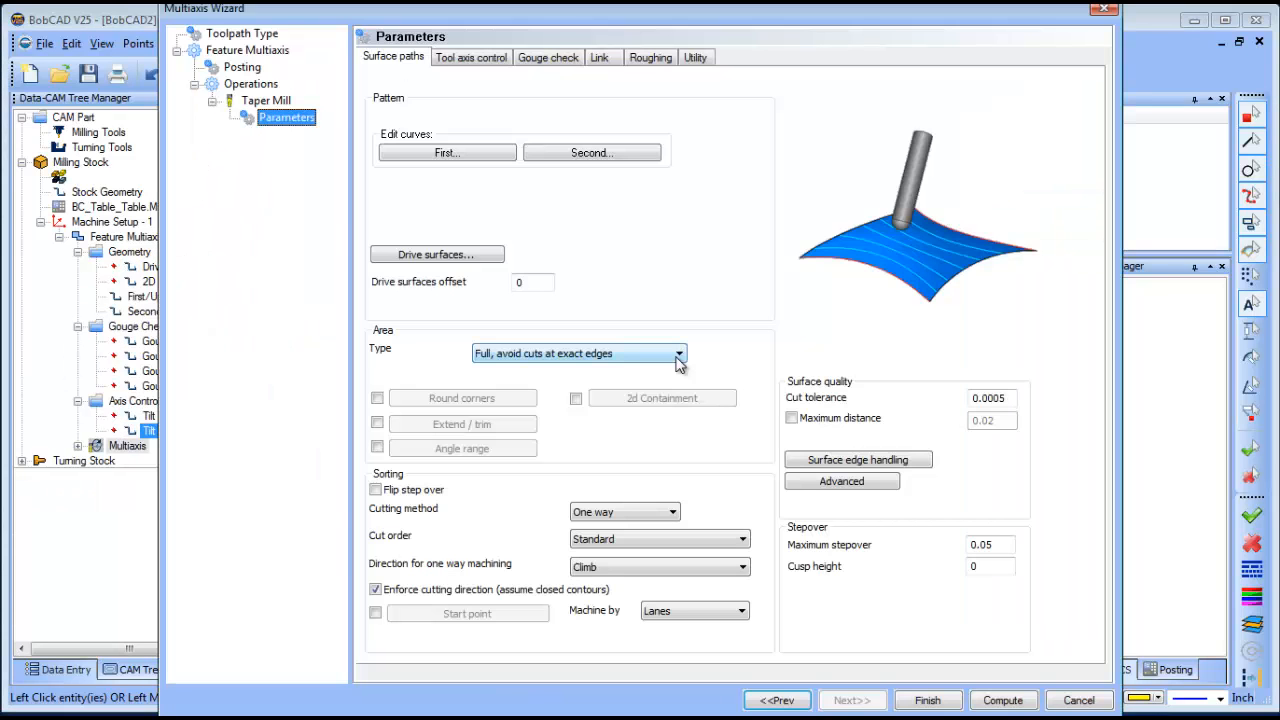
- Turn on layer 000 and pick the right end, front and left end faces as drive surfaces
left_click(437, 255)
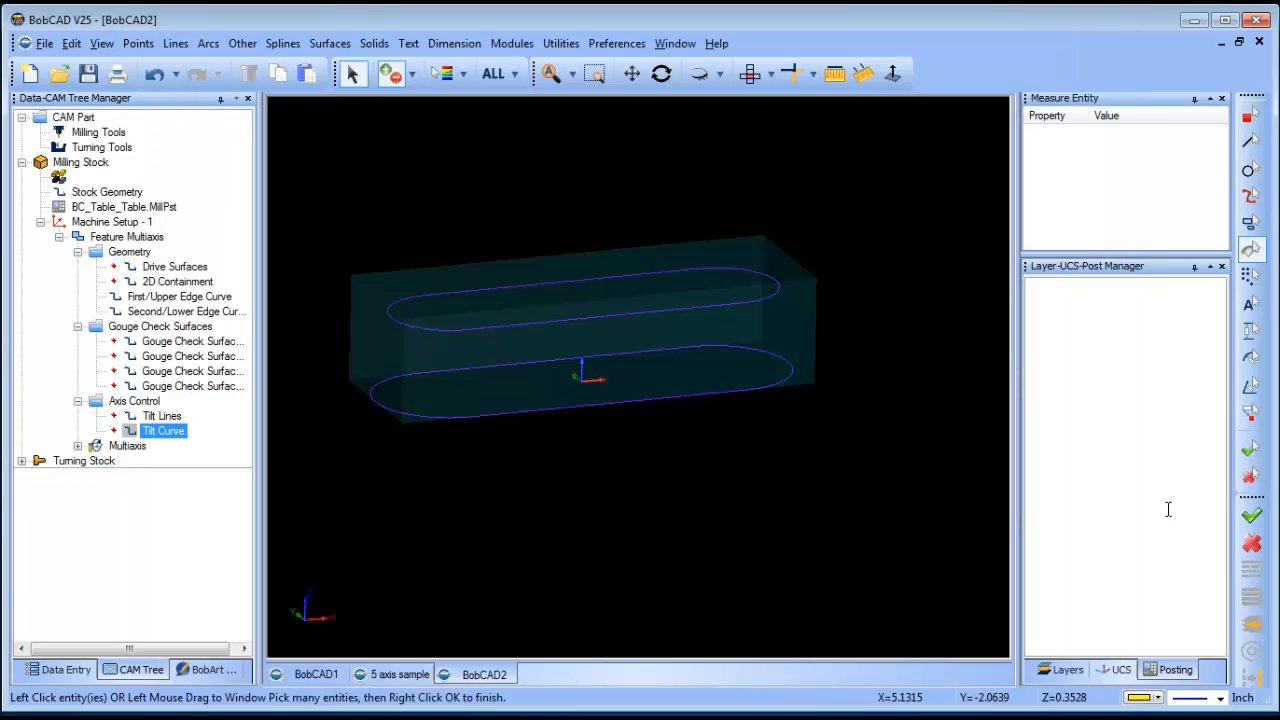
left_click(1066, 670)
left_click(1035, 305)
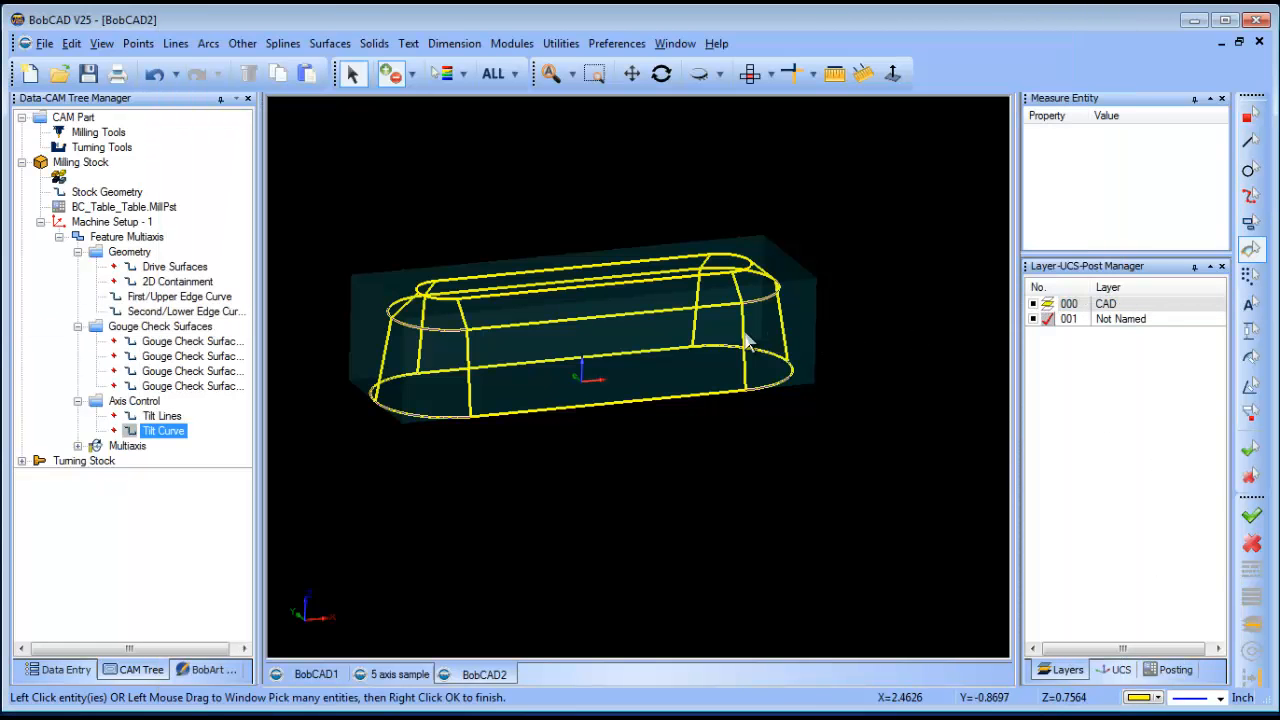
left_click(703, 330)
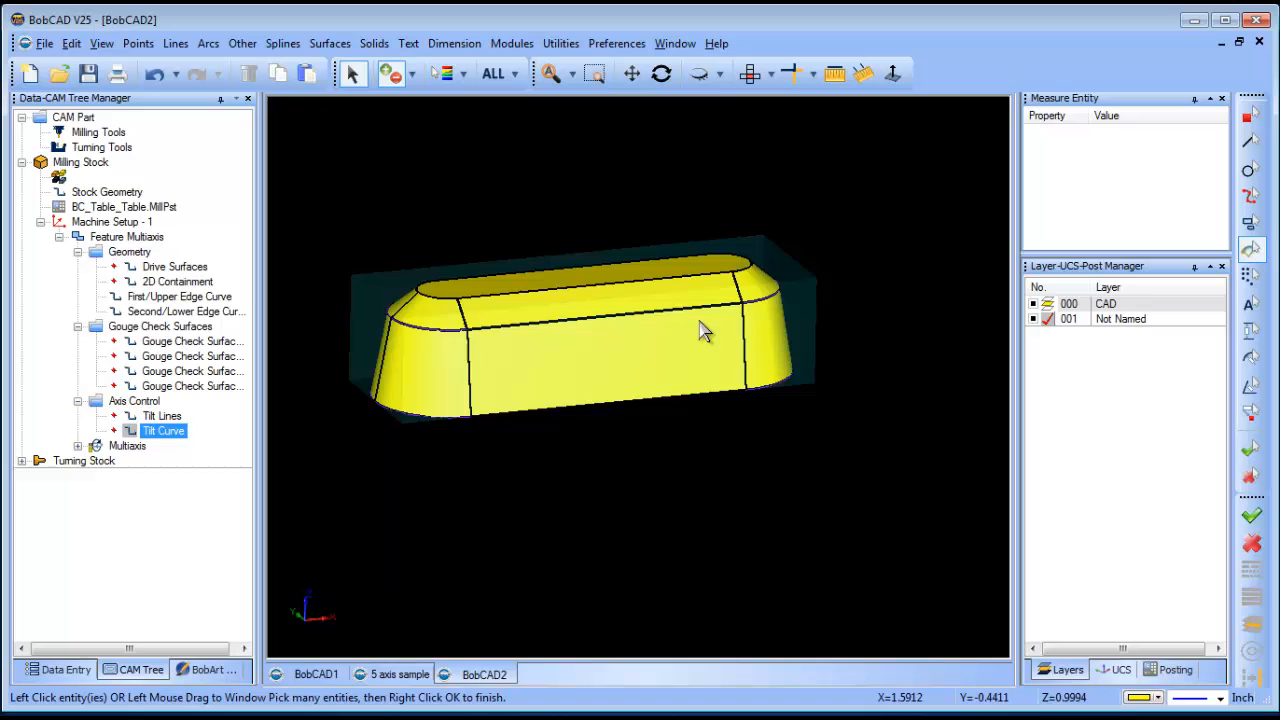
left_click(766, 337)
left_click(655, 352)
left_click(418, 370)
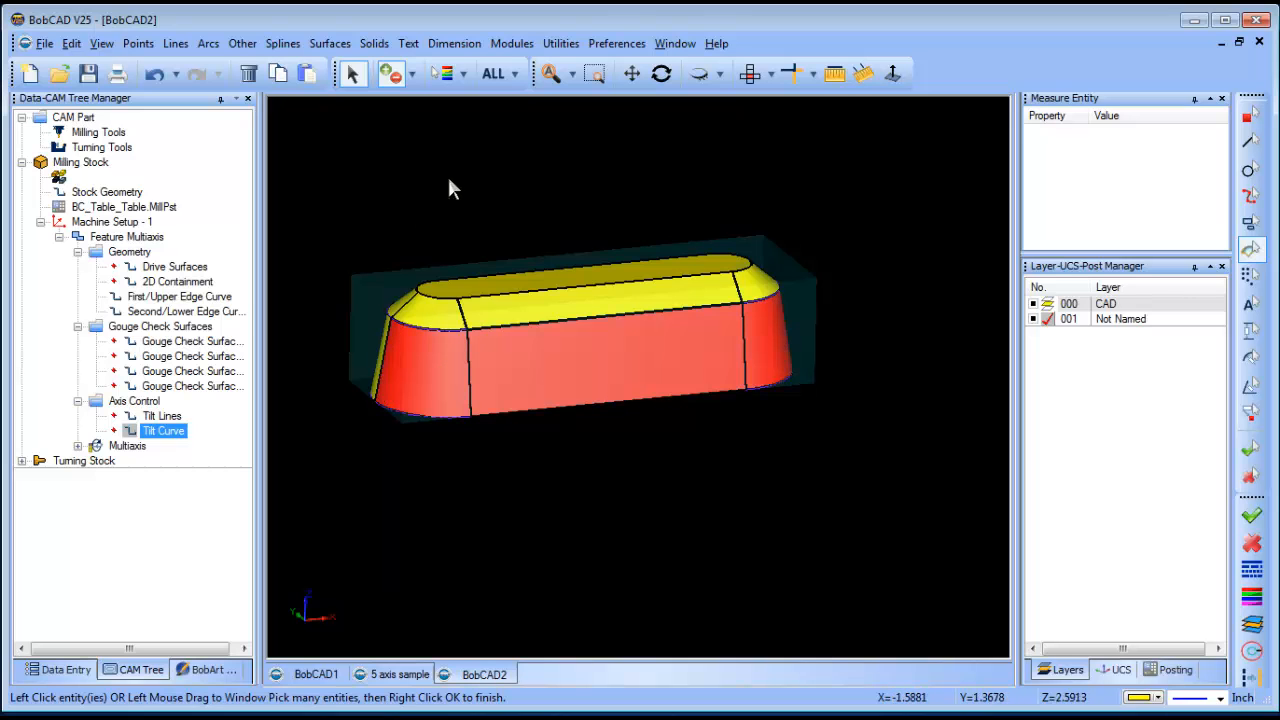
- Rotate the solid to pick the remaining hidden side faces, then finish the drive surface selection
left_click(661, 73)
left_click_drag(526, 471, 694, 466)
middle_click_drag(694, 466, 646, 482)
left_click(690, 402)
left_click(836, 368)
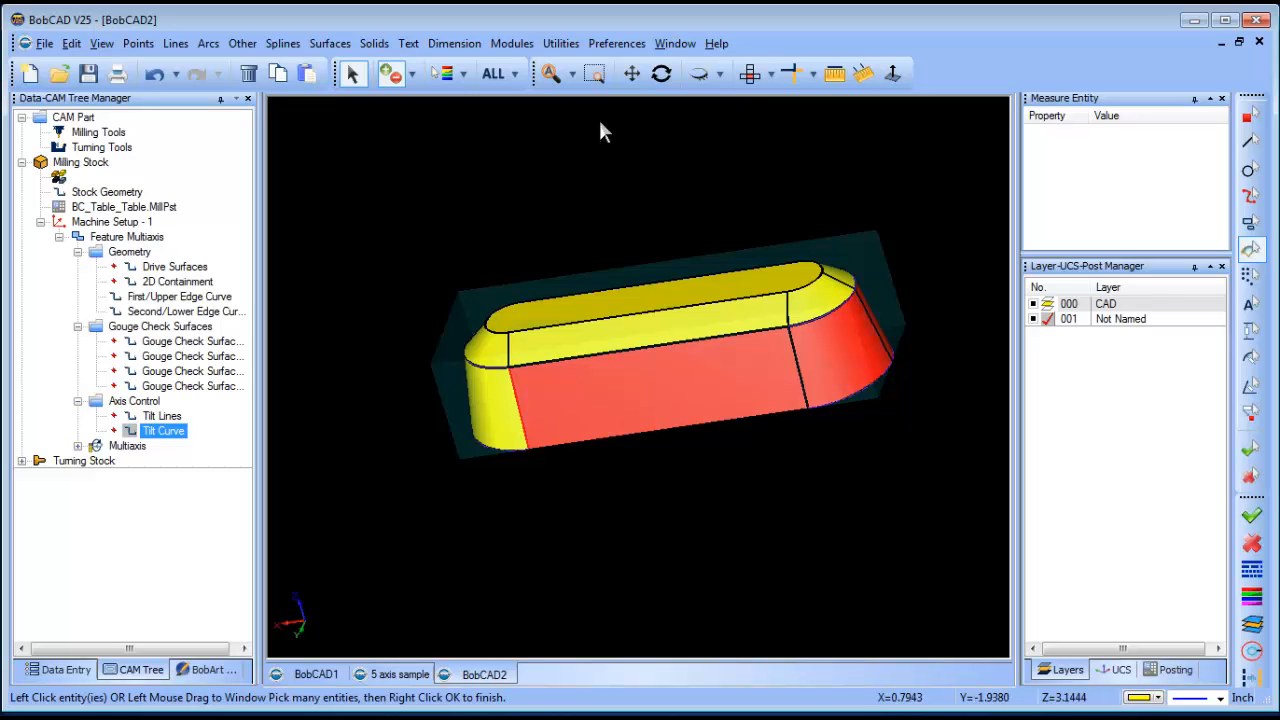
left_click(661, 73)
left_click_drag(570, 480, 687, 474)
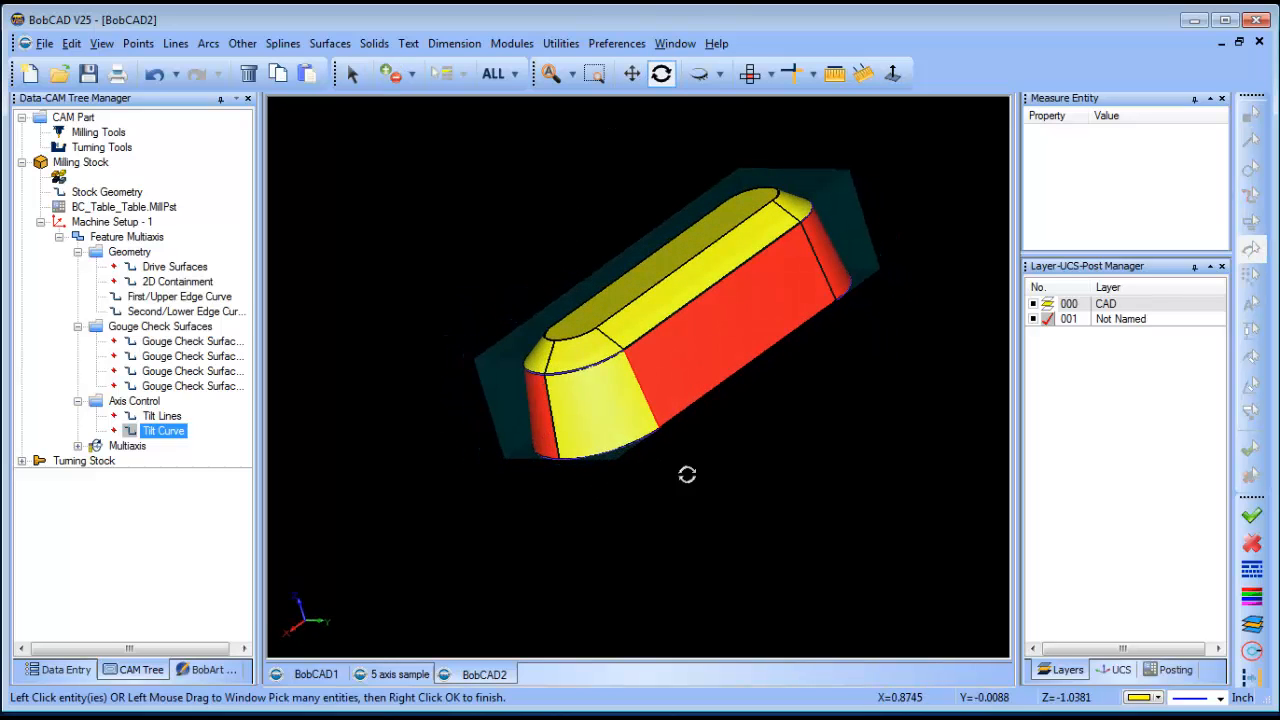
left_click(600, 423)
right_click(815, 504)
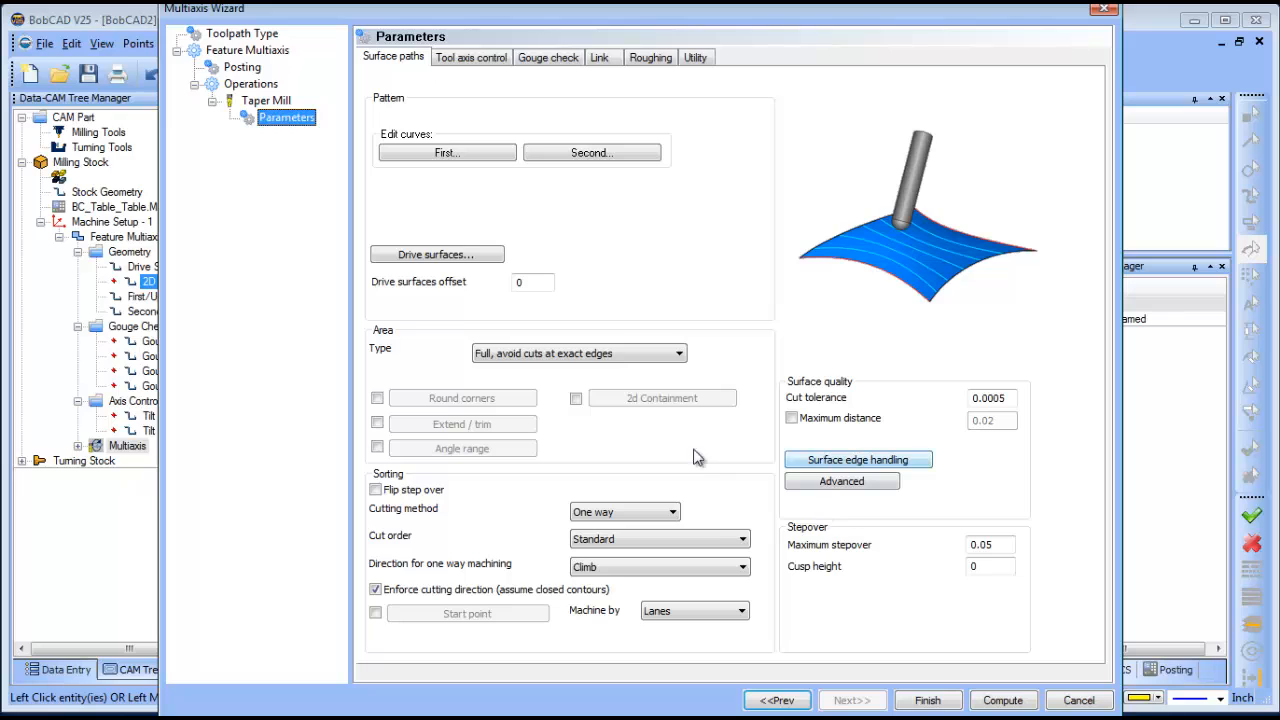
- Set Area Type to 'Determined by number of cuts' with 5 cuts and Spiral cutting method
left_click(564, 356)
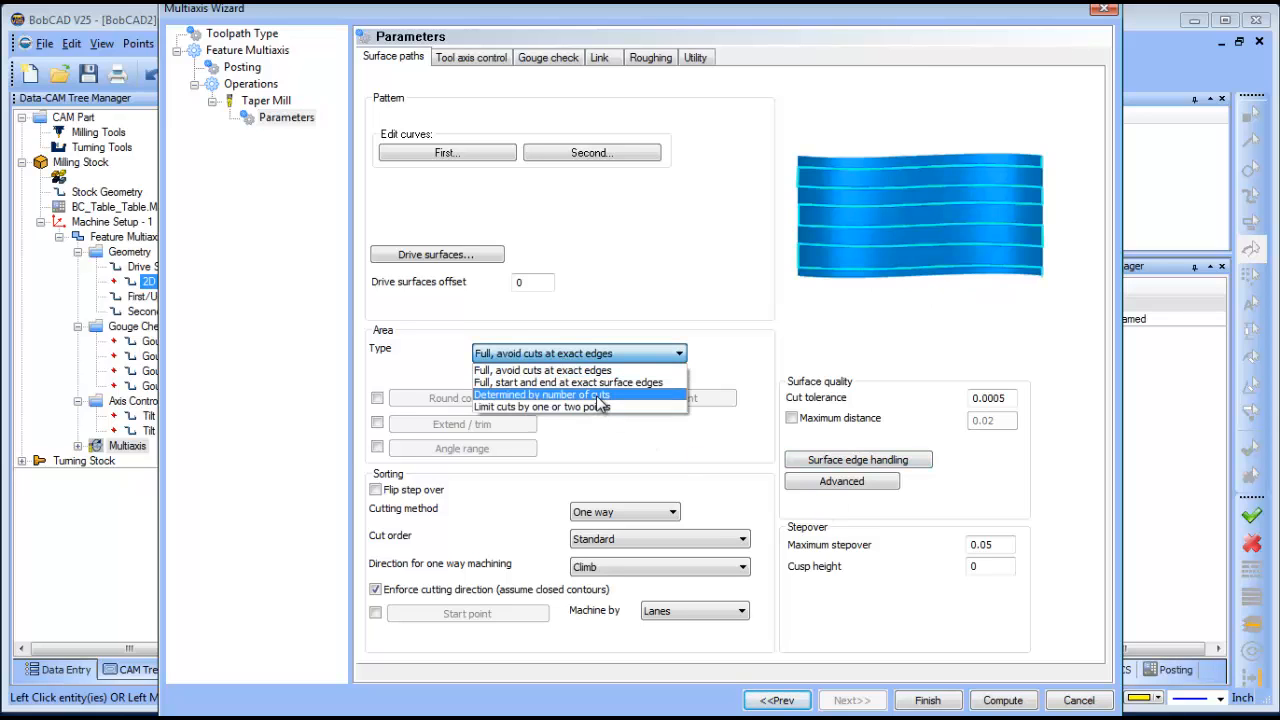
left_click(599, 396)
key("Tab")
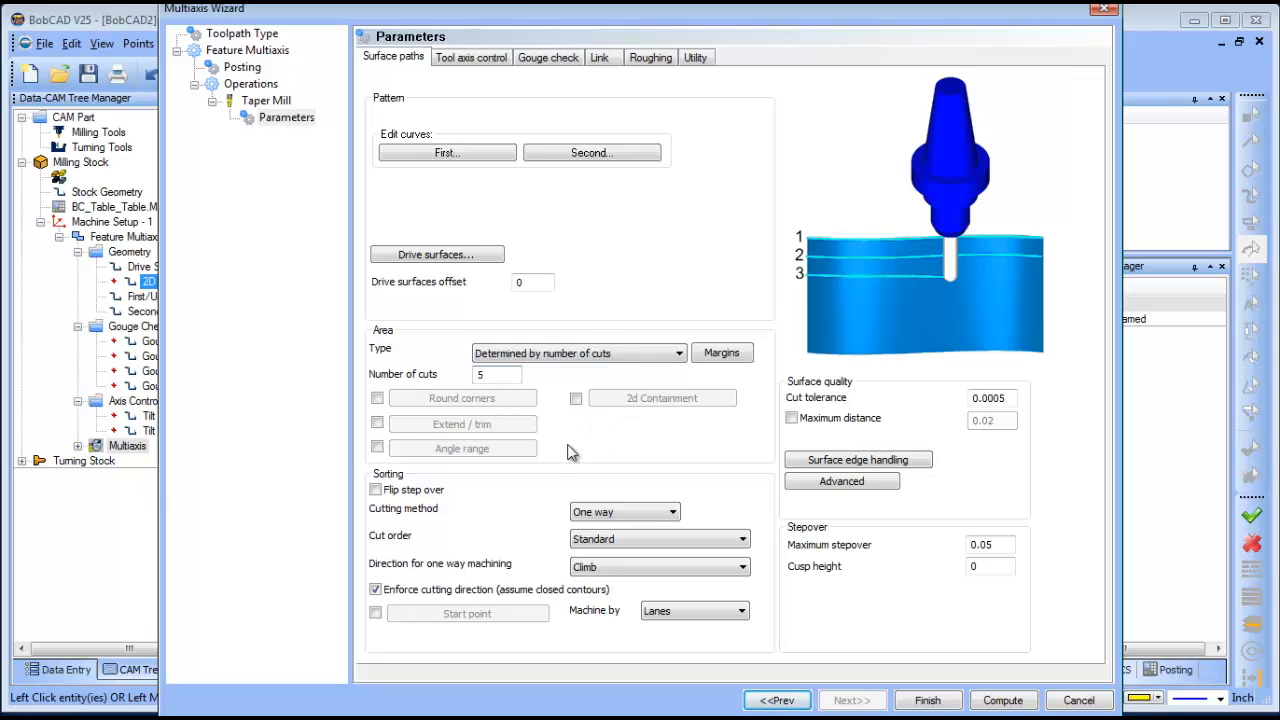
left_click(643, 516)
left_click(655, 547)
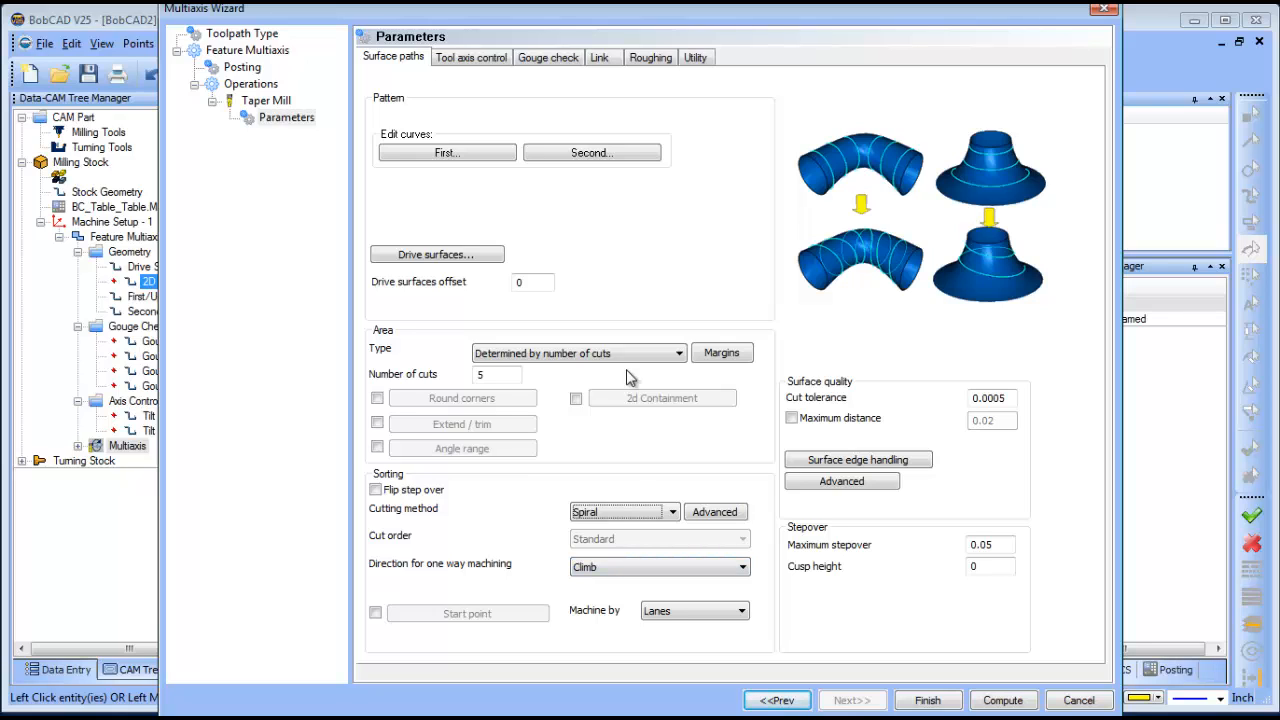
left_click(484, 60)
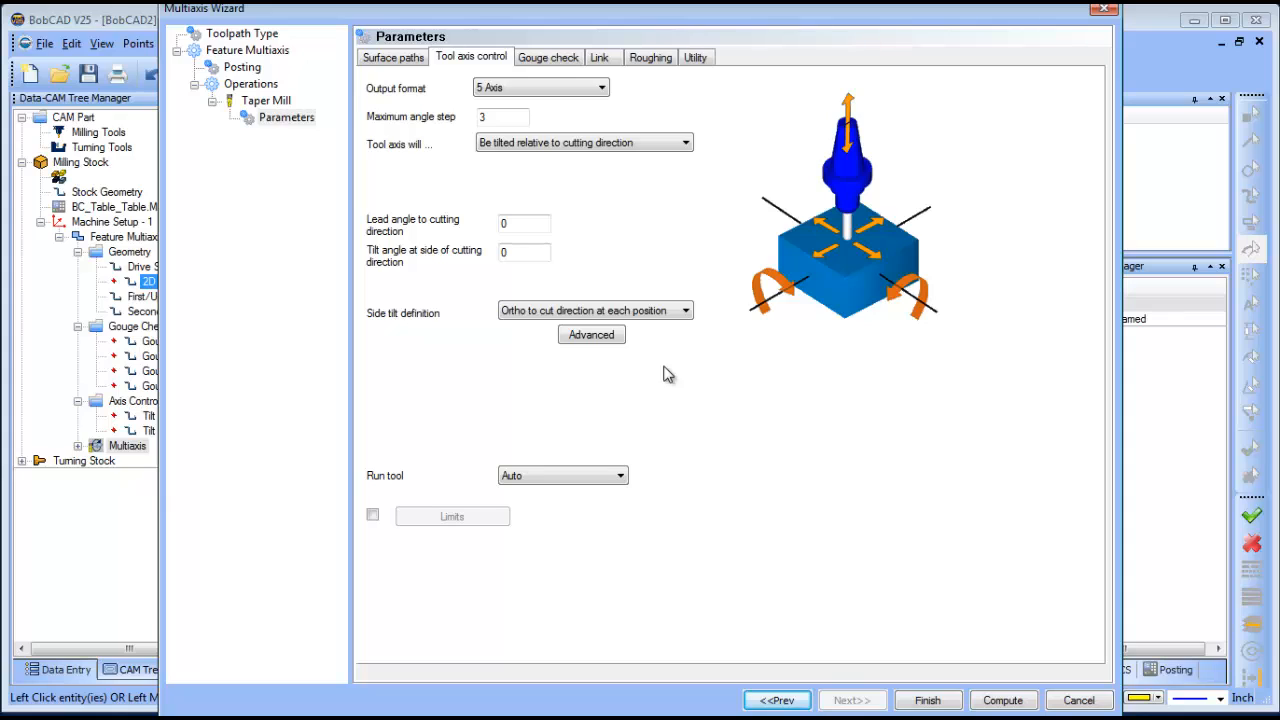
- Enter an 85° side tilt angle and make the Link clearance area a Sphere of radius 3
left_click(522, 258)
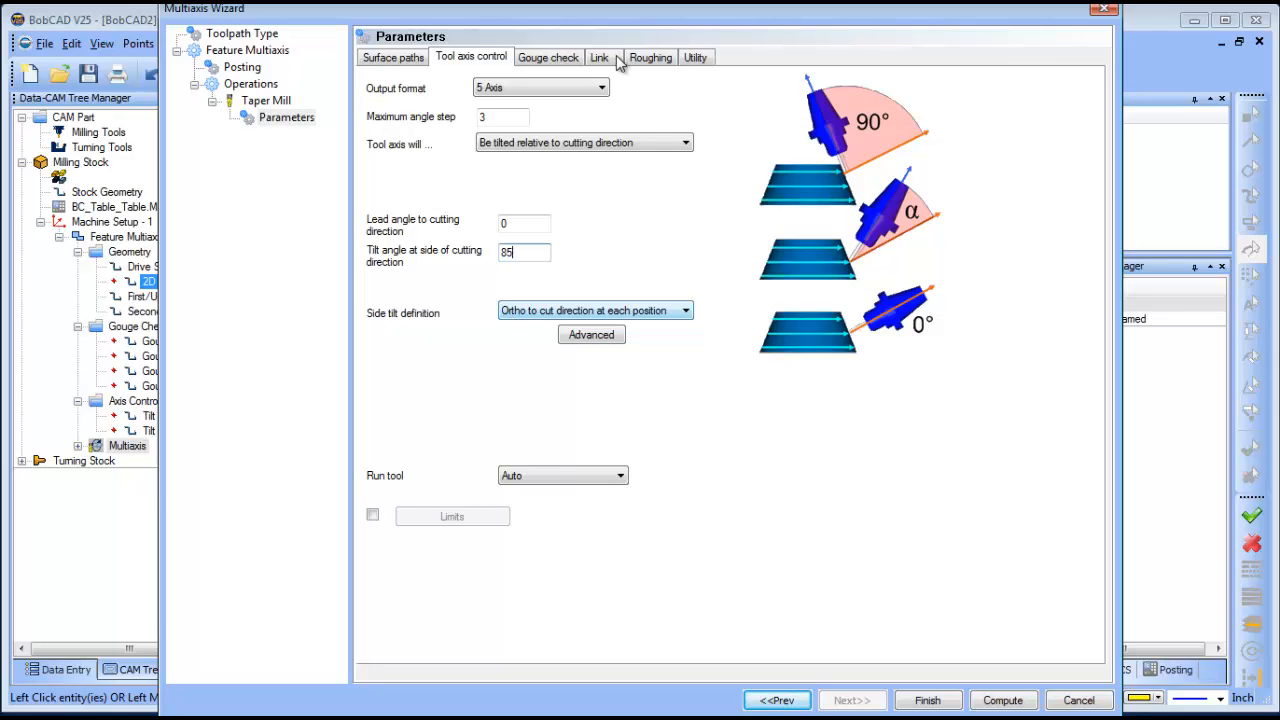
left_click(557, 58)
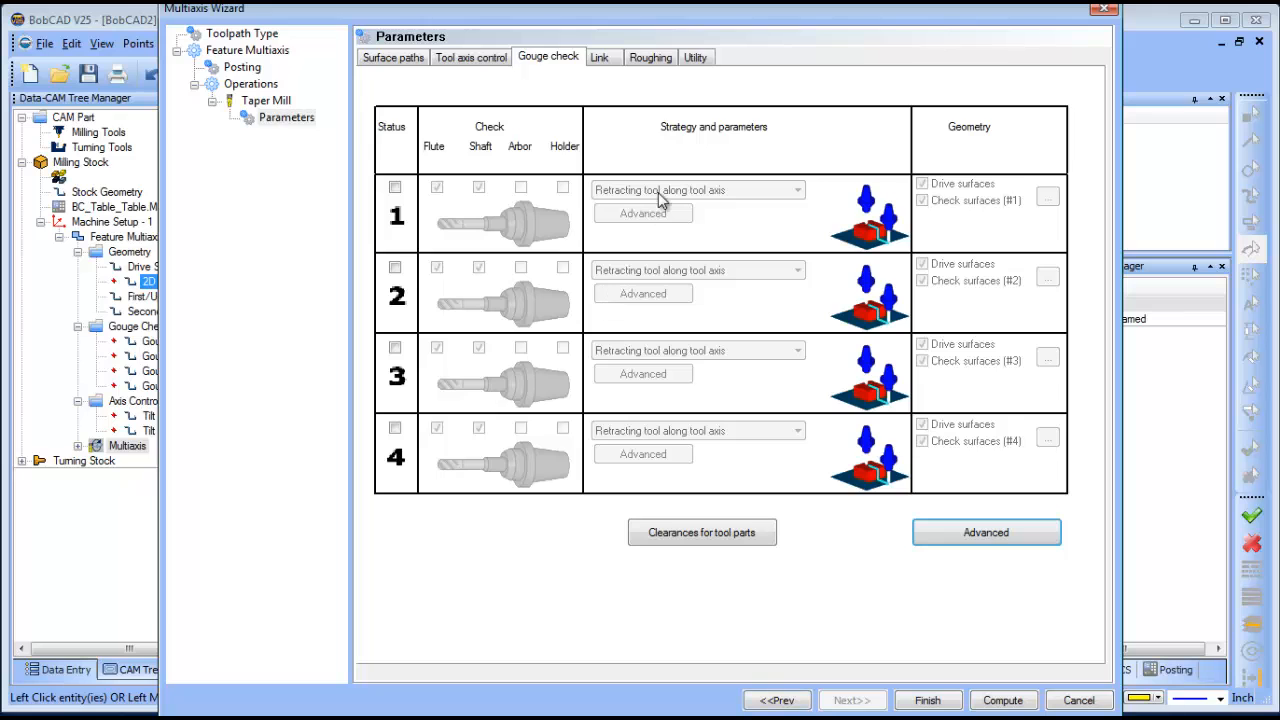
left_click(600, 60)
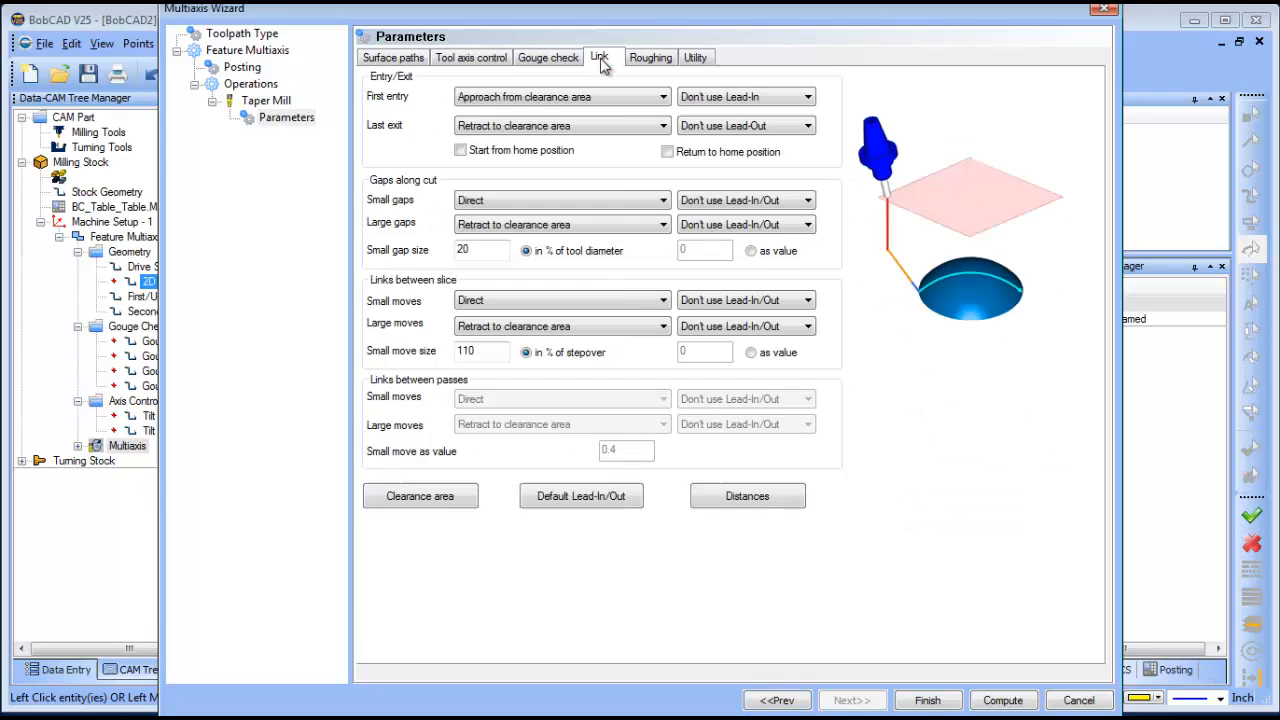
left_click(441, 505)
left_click(513, 119)
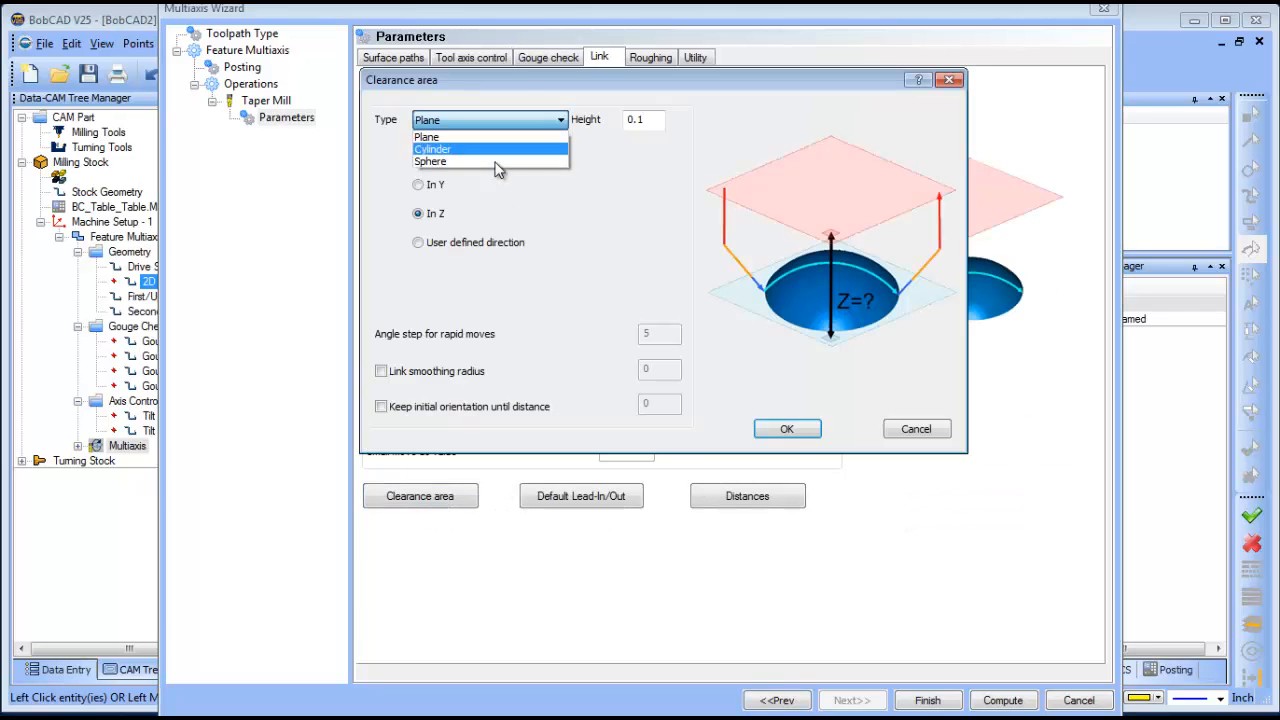
left_click(495, 171)
left_click(485, 131)
left_click(472, 158)
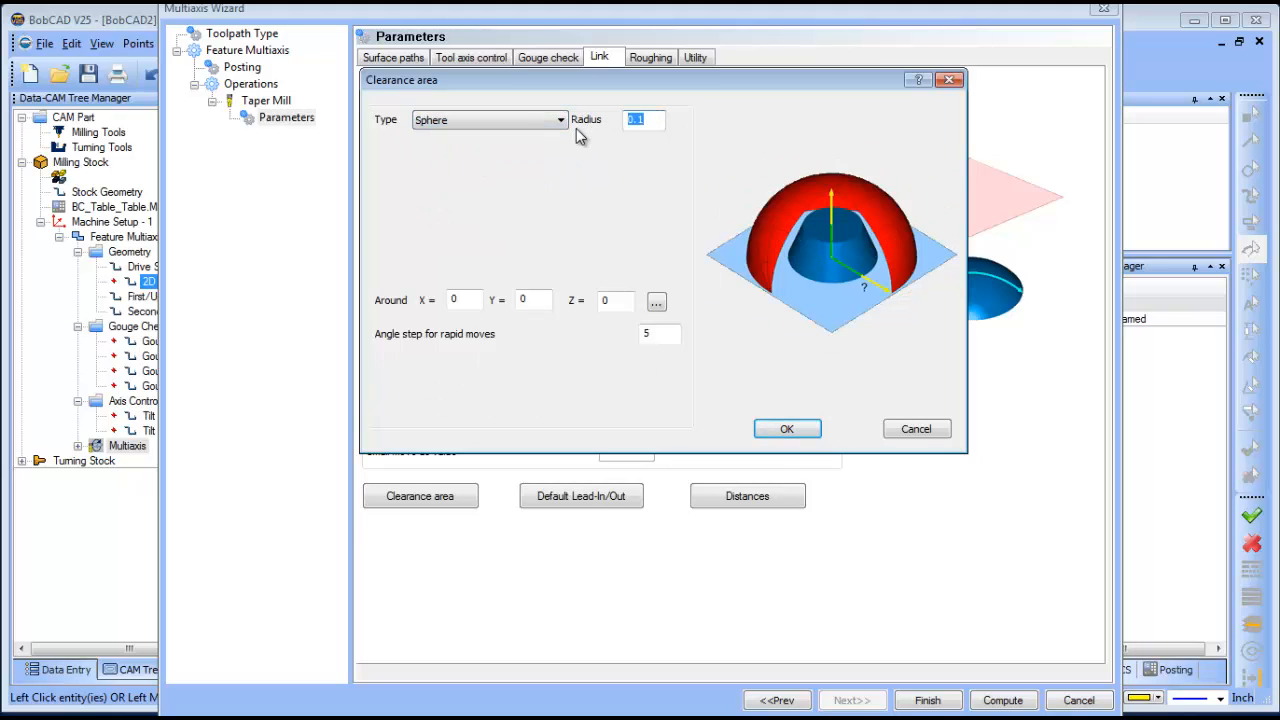
type("3")
left_click(787, 429)
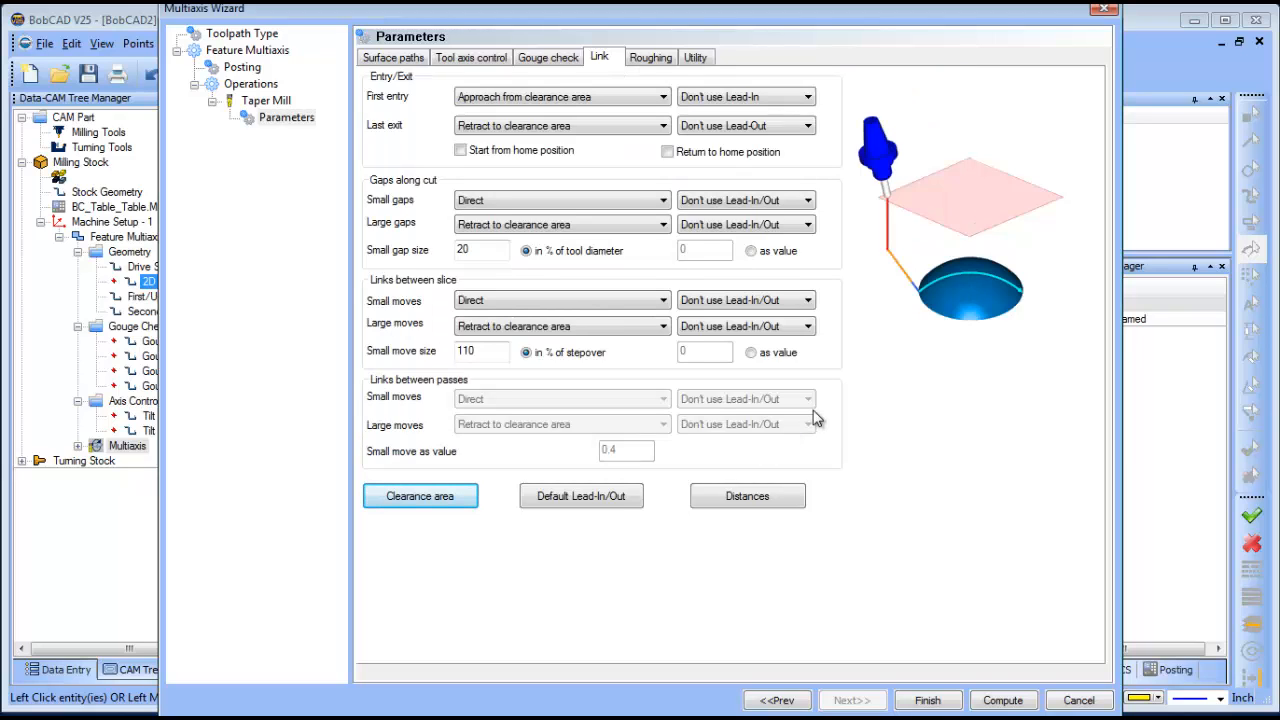
- Compute the multiaxis toolpath and orbit the part to inspect the green spiral passes
left_click(1001, 701)
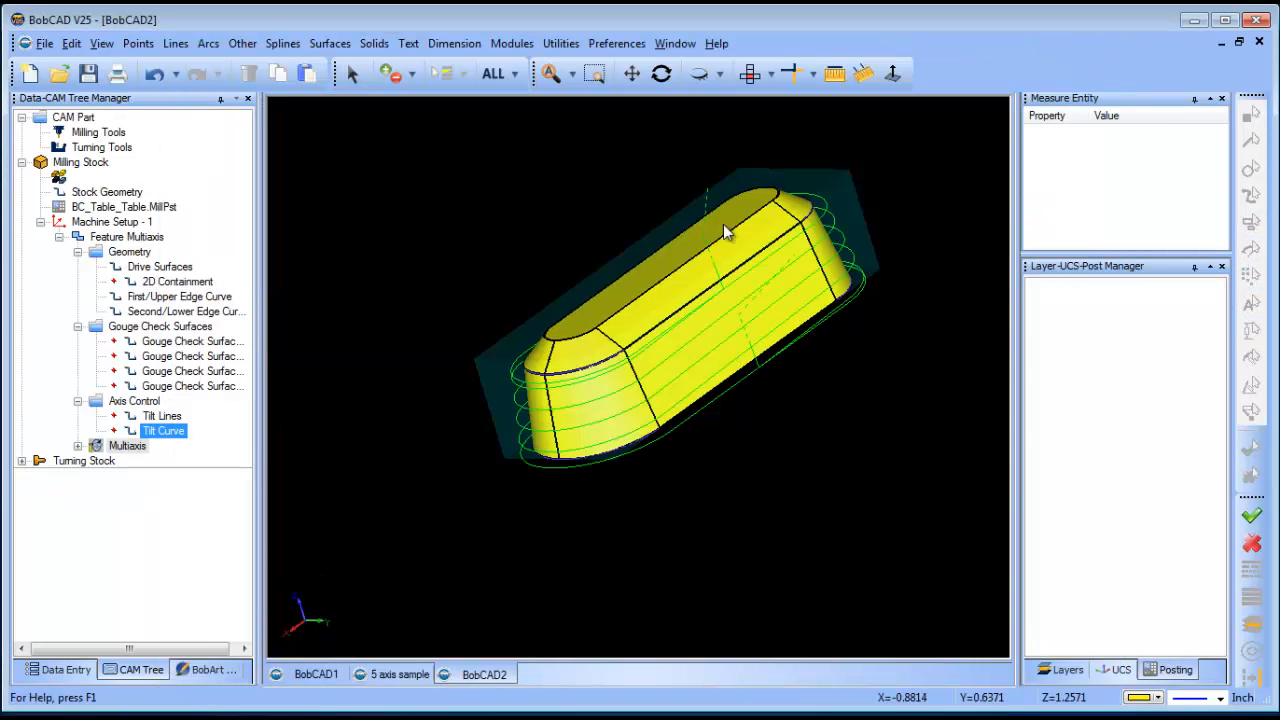
left_click(661, 73)
left_click_drag(652, 354, 423, 454)
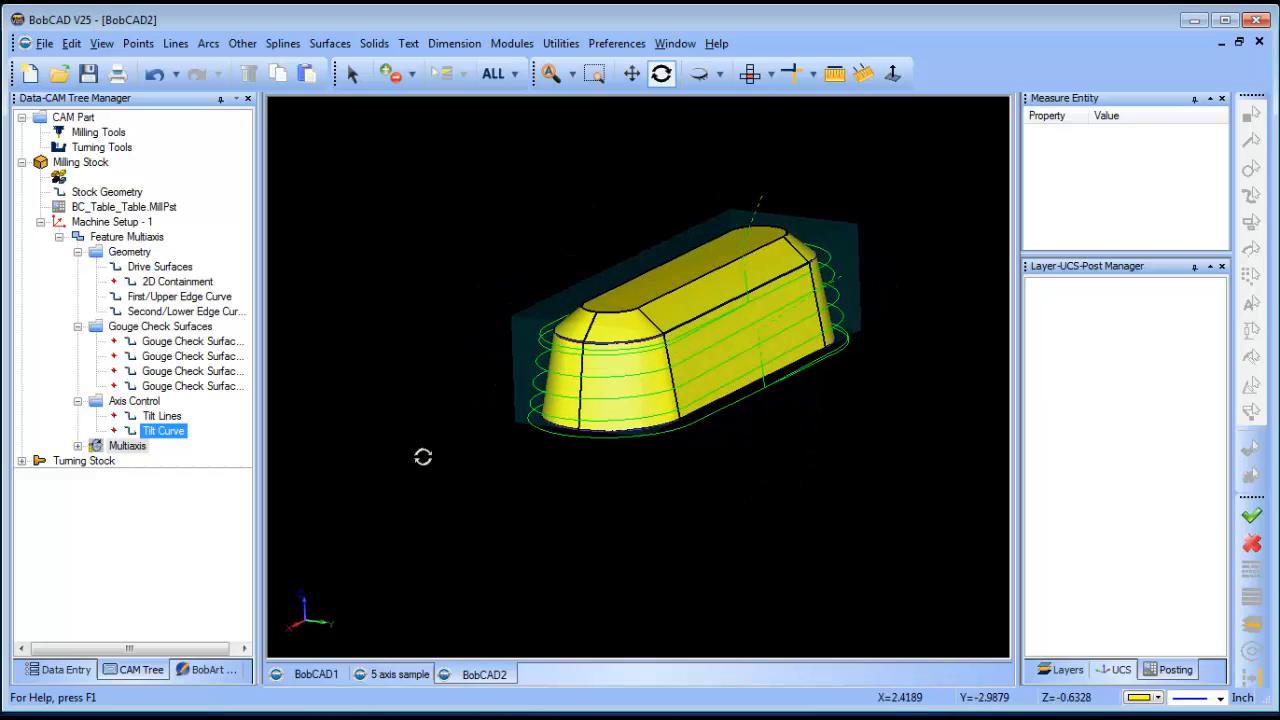
left_click(511, 43)
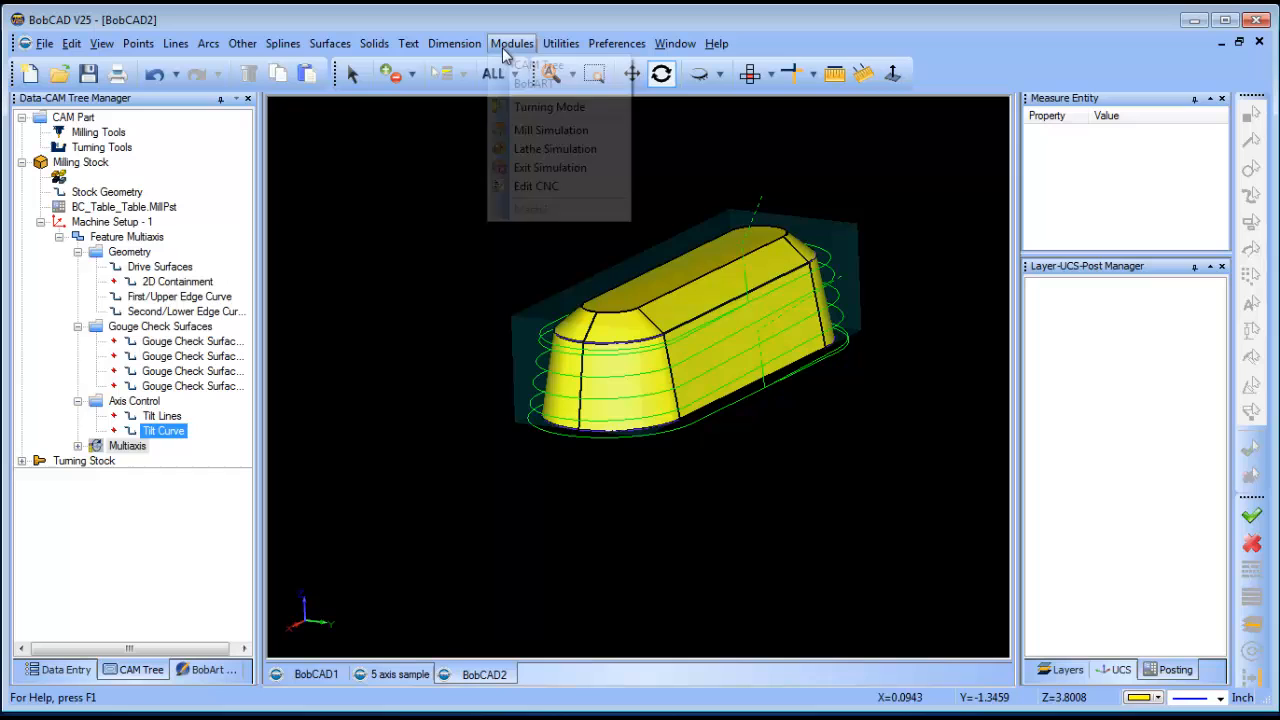
- Launch Mill Simulation, enlarge and zoom the viewport, and change the stock display
left_click(551, 130)
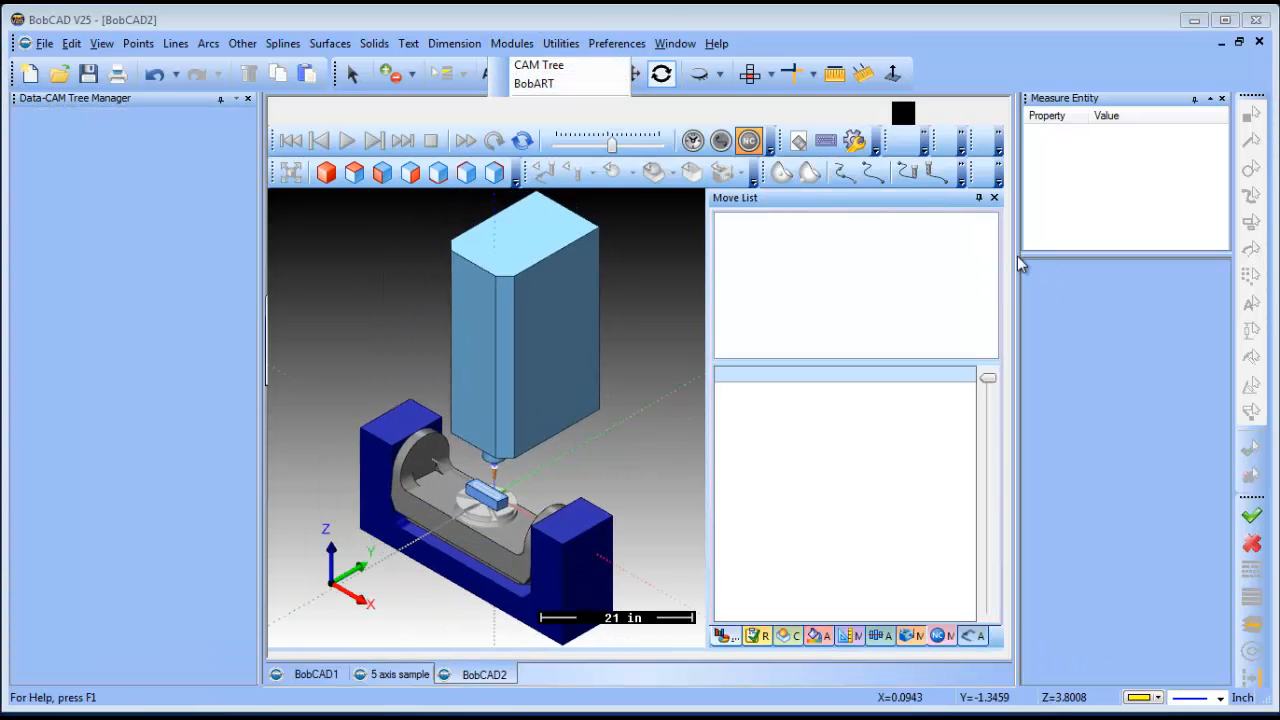
left_click_drag(1017, 256, 1170, 253)
scroll(553, 520, "up", 2)
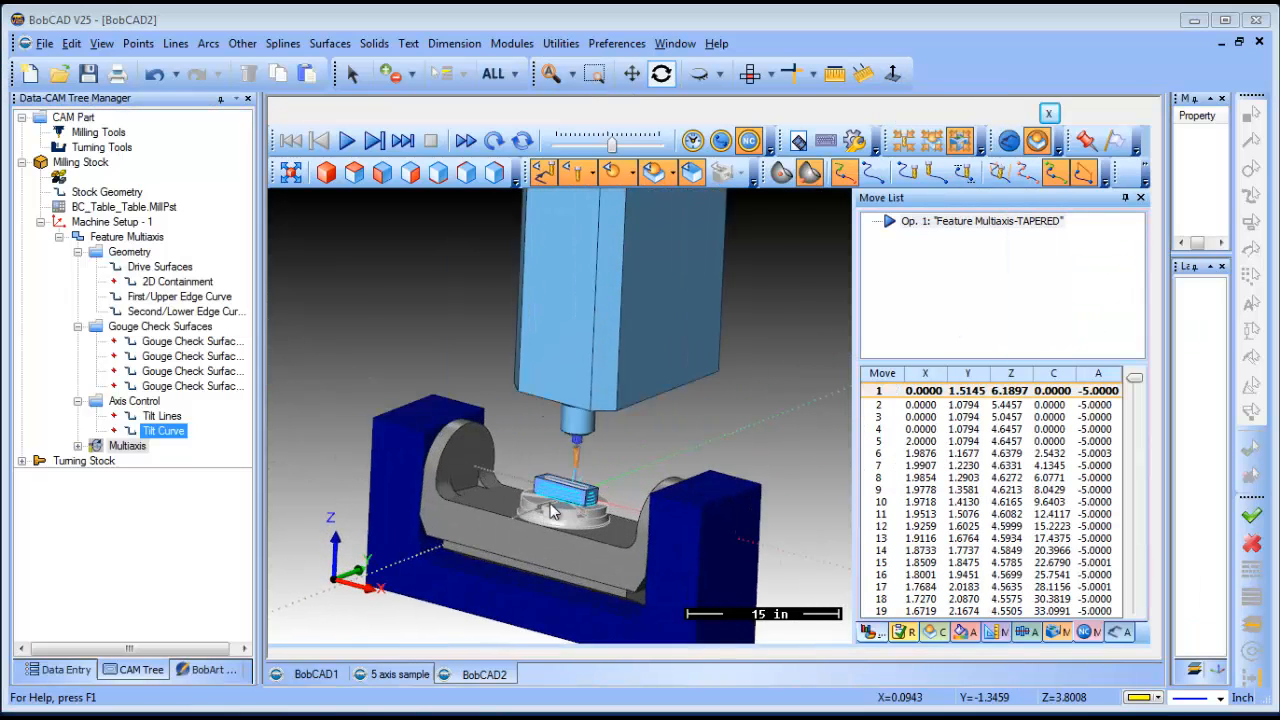
scroll(551, 505, "up", 2)
middle_click_drag(553, 508, 608, 542)
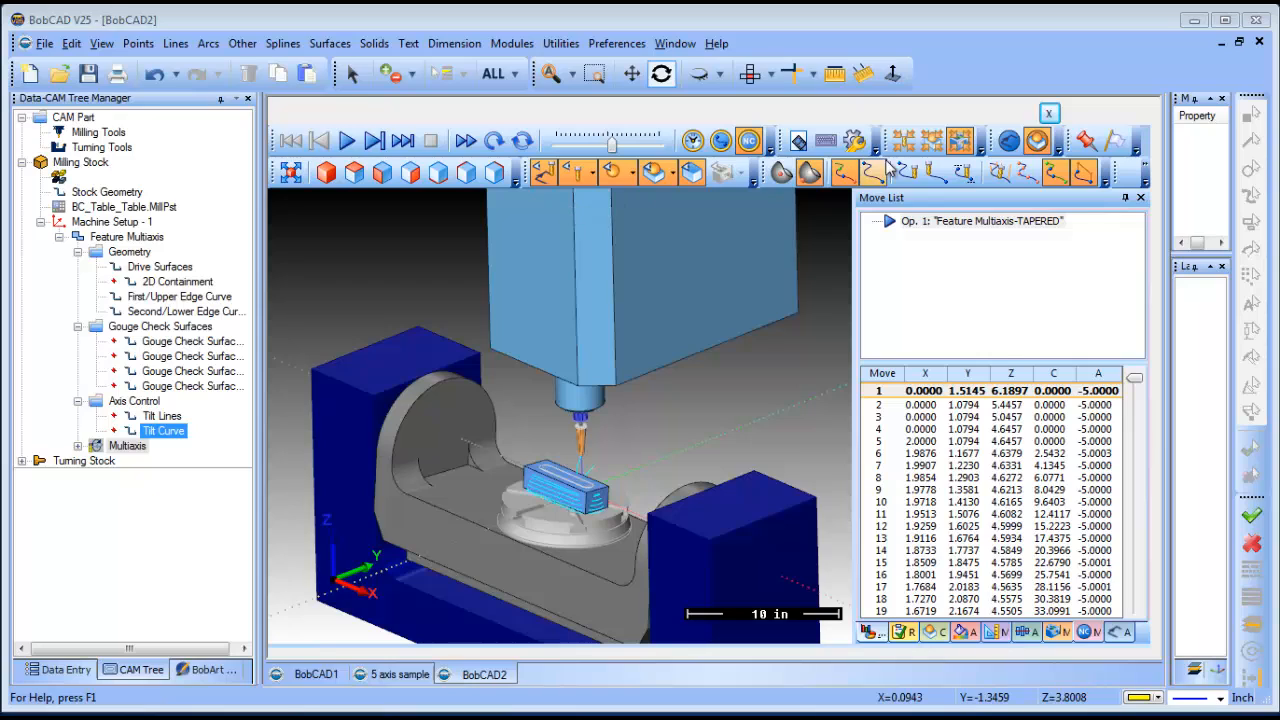
left_click(963, 172)
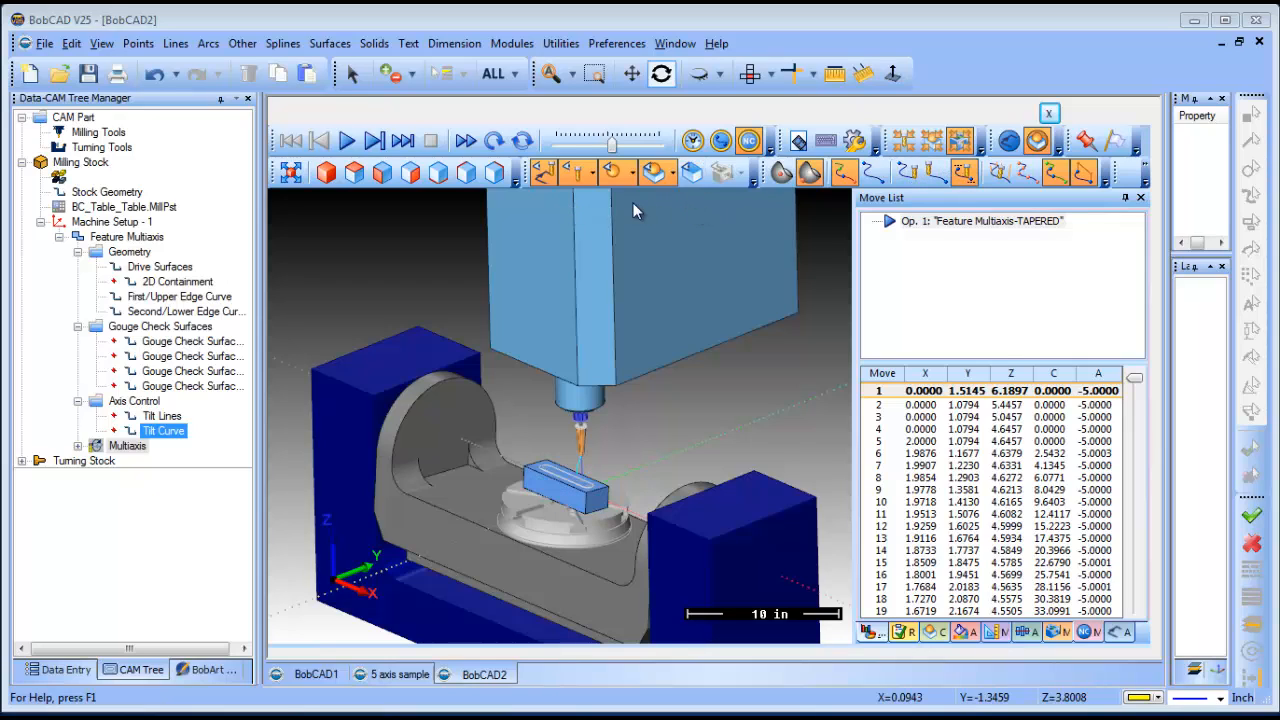
left_click(618, 173)
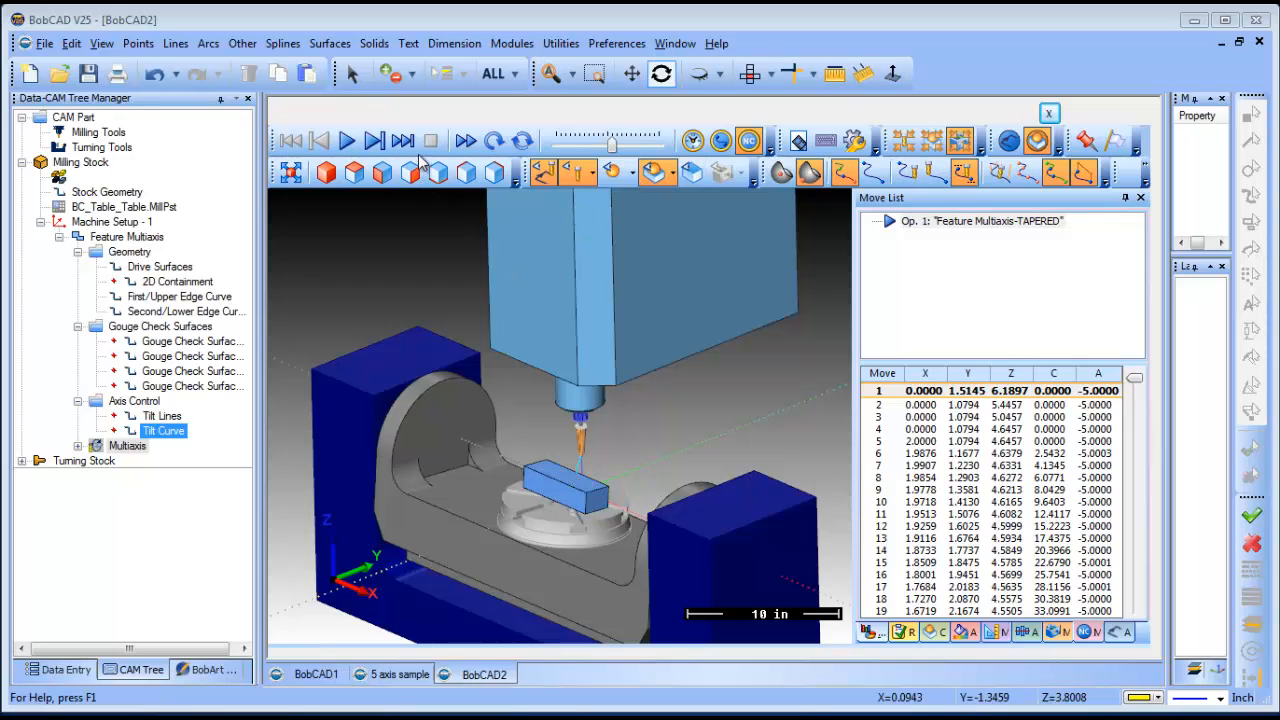
- Lower the playback speed and play the Feature Multiaxis-TAPERED simulation
left_click_drag(613, 146, 578, 146)
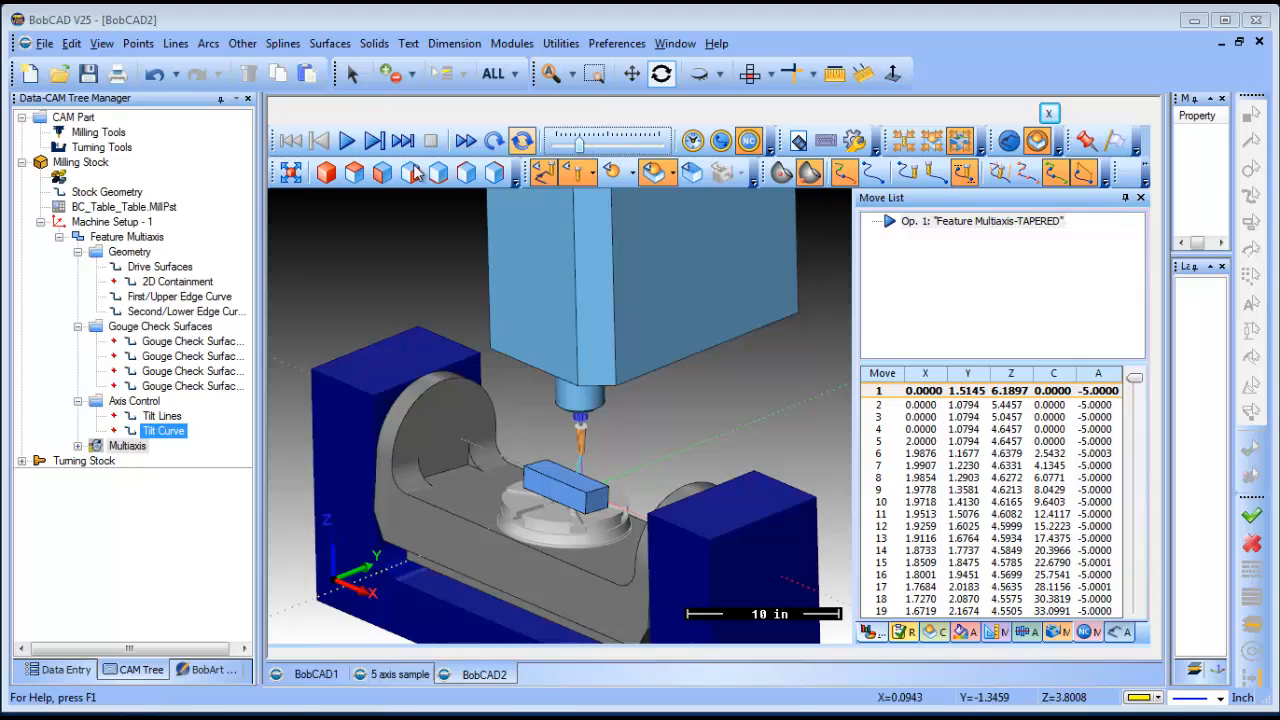
left_click(346, 140)
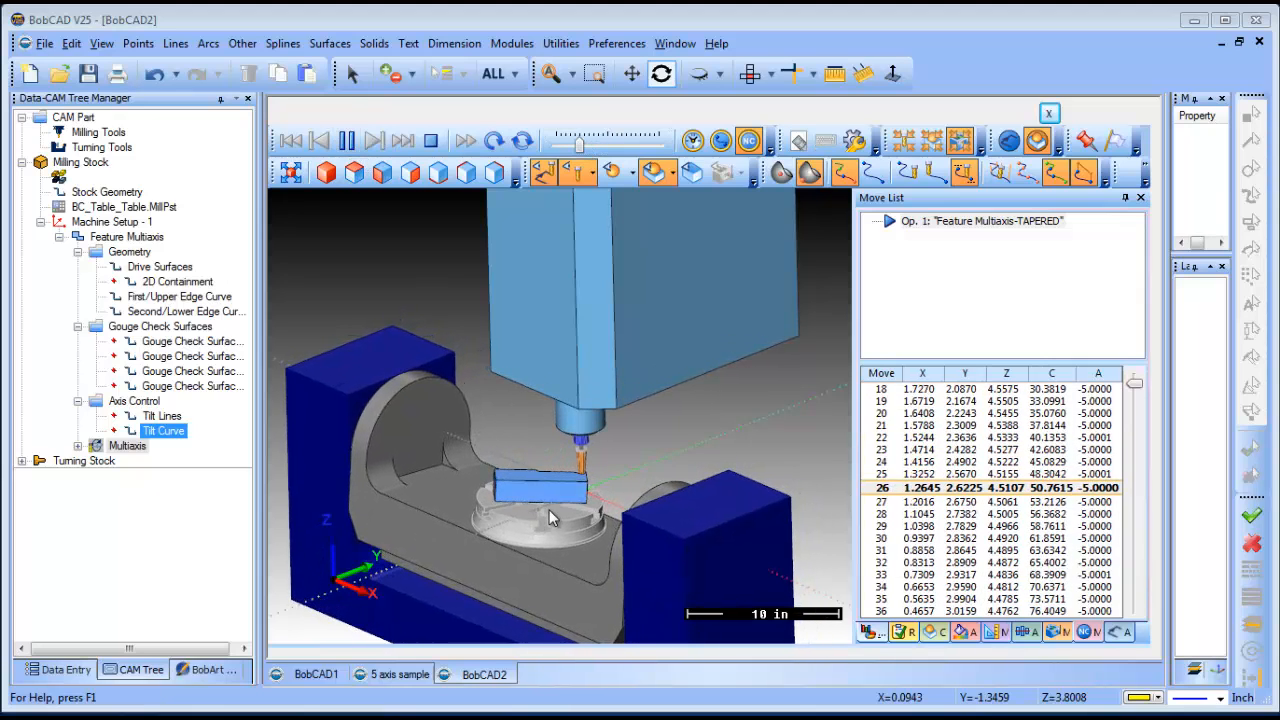
scroll(547, 508, "up", 1)
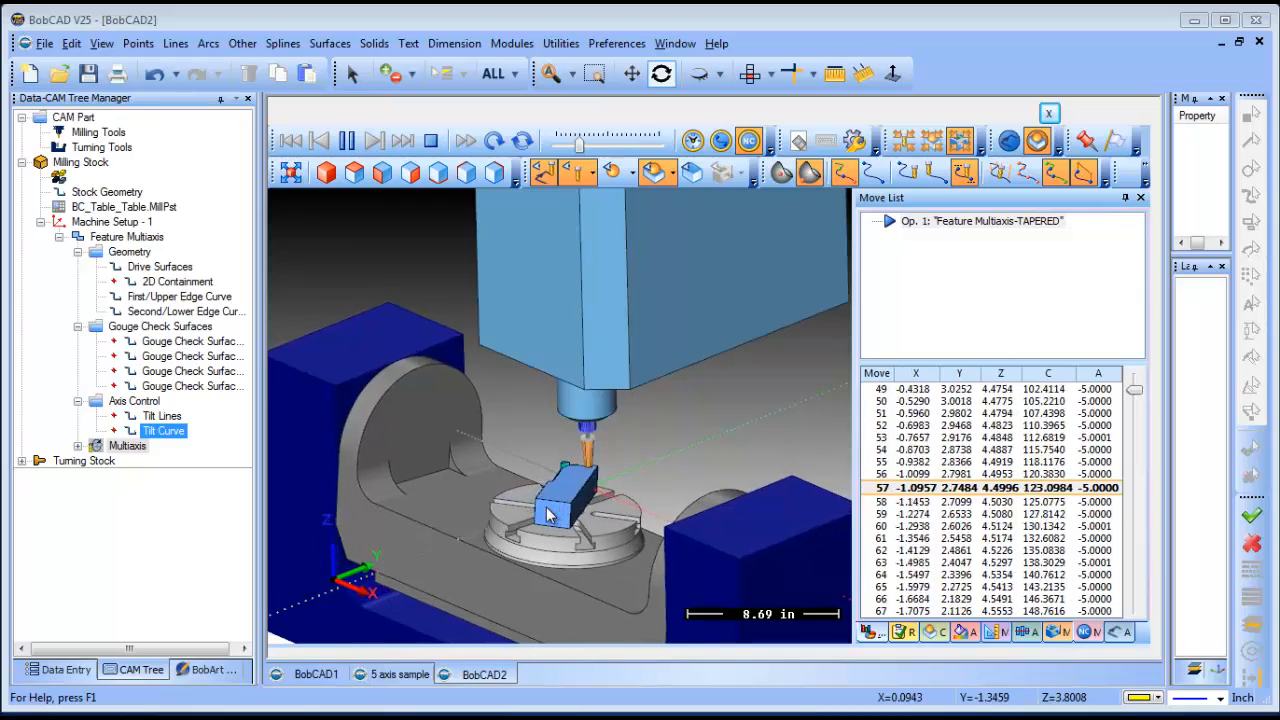